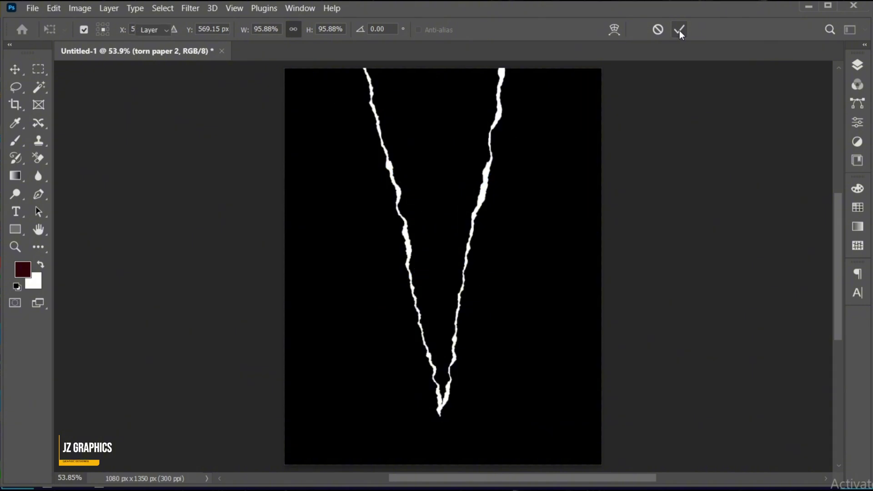
Step: Place the dark portrait photo (pexels-allan-carvalho) as an embedded layer above the Background
click(857, 65)
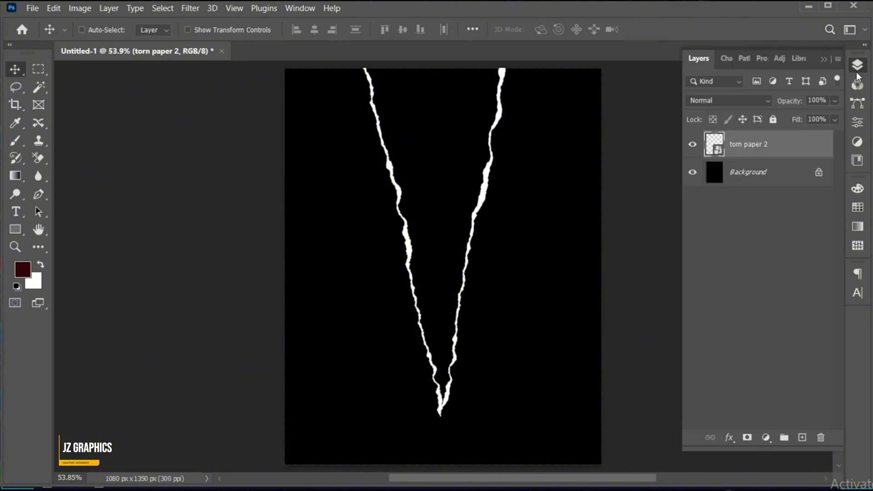
click(750, 175)
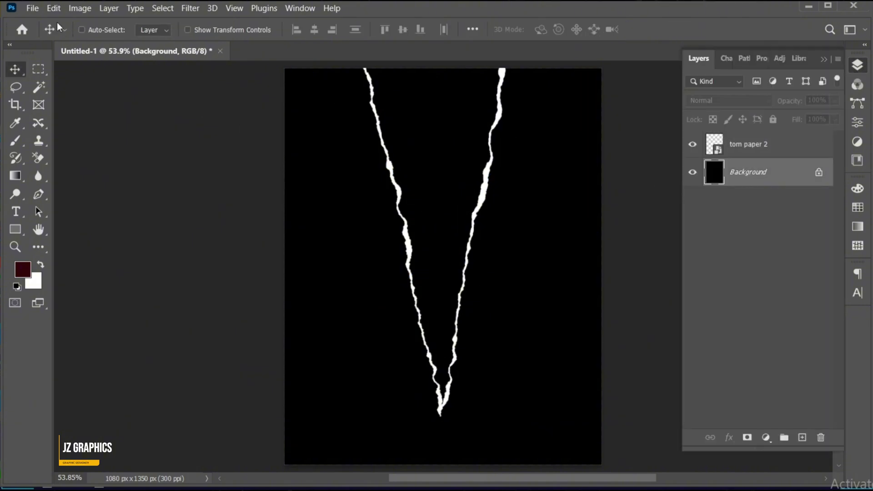
click(32, 8)
click(126, 268)
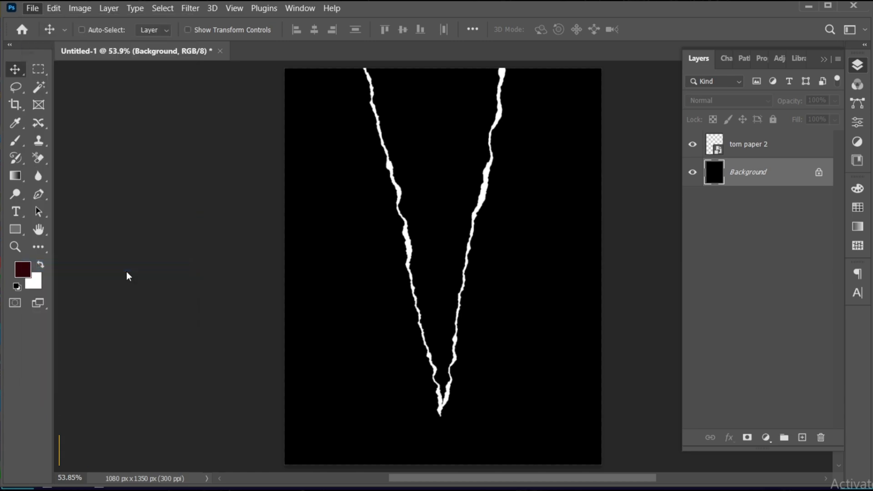
click(360, 220)
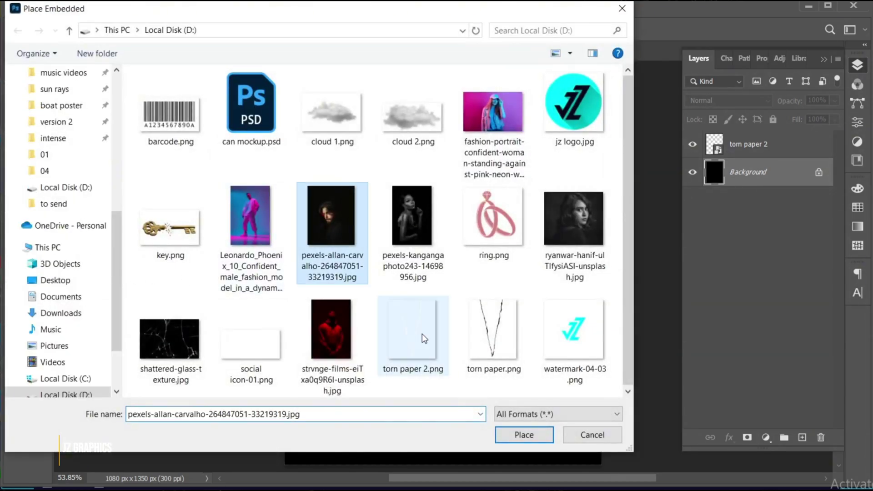
click(519, 432)
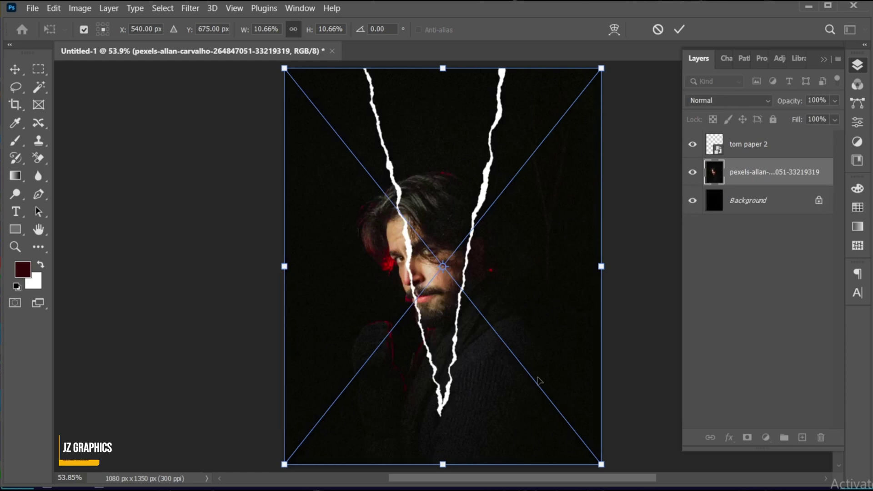
Step: Scale the portrait to about 14.17% and shift it up-left so the face sits left of the tear
drag(601, 264, 662, 284)
drag(550, 400, 491, 379)
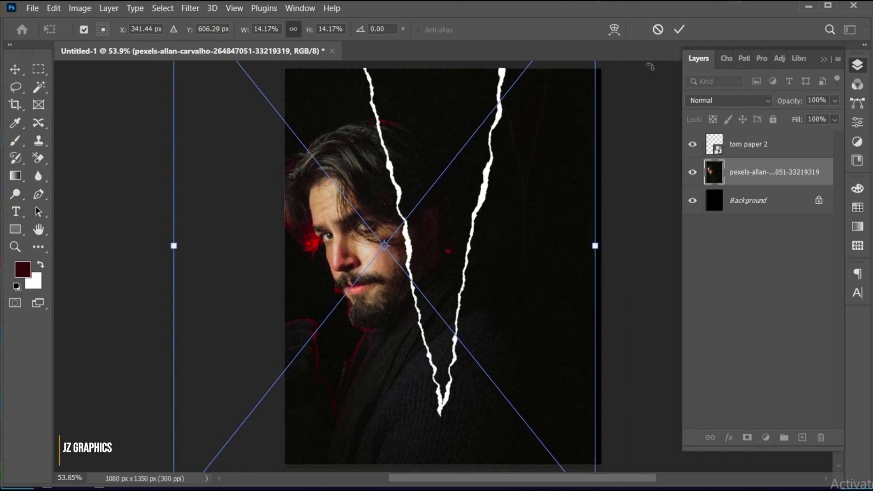
click(680, 29)
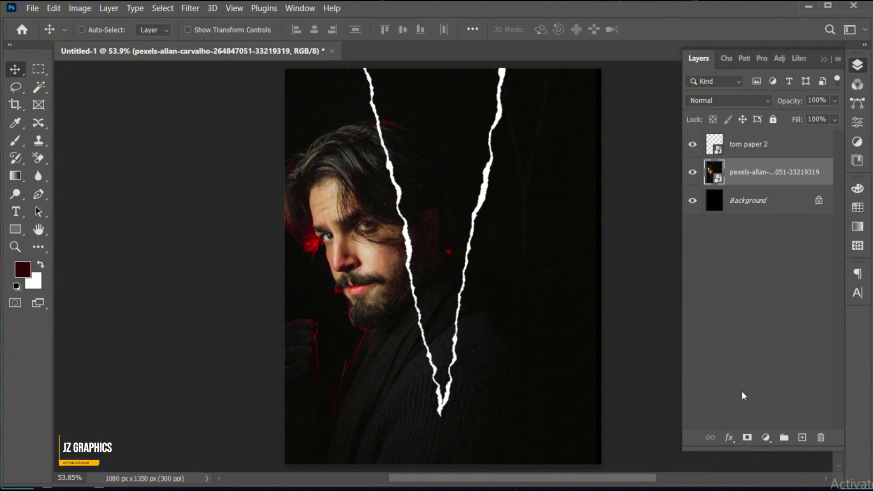
Step: Add a layer mask and paint black with a 400 px Soft Round brush right of the tear
click(747, 438)
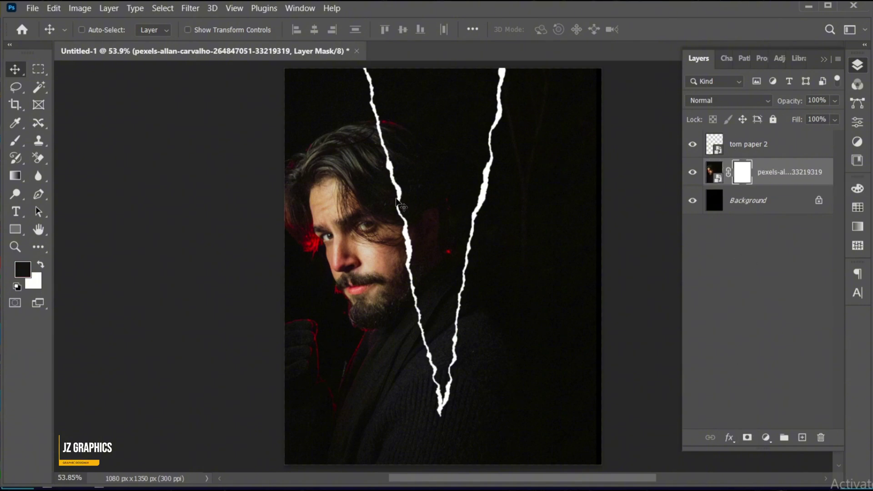
click(16, 142)
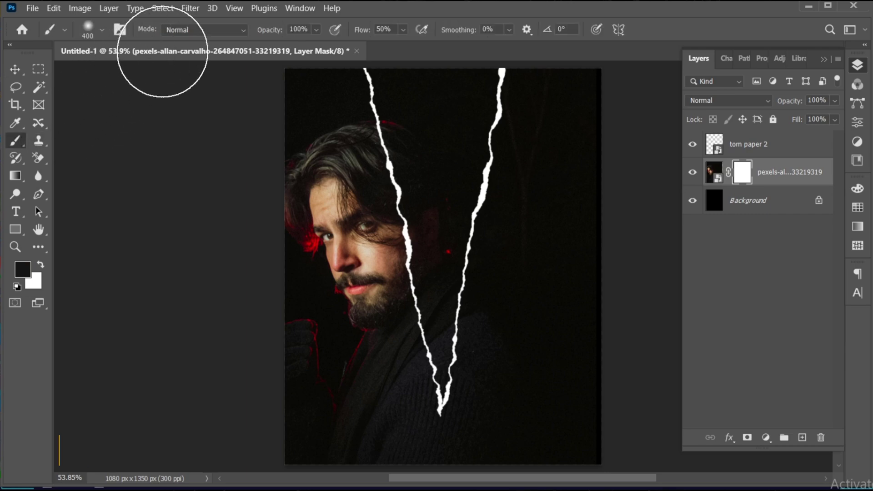
click(102, 30)
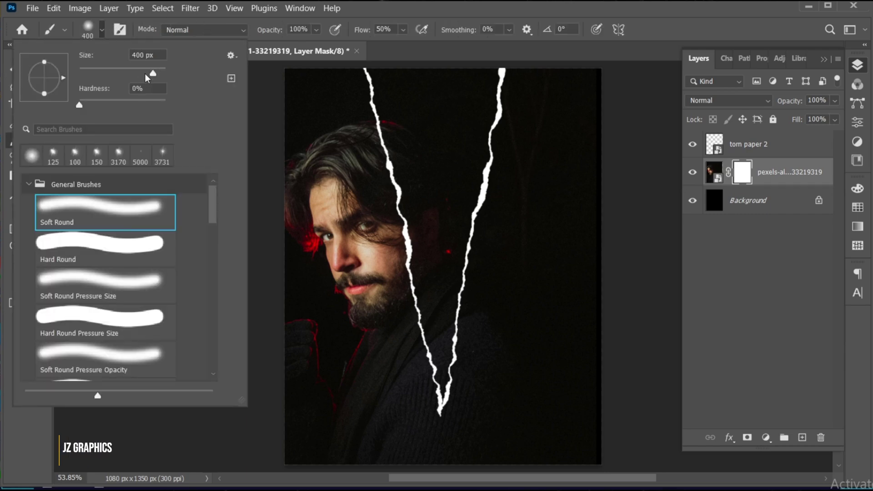
click(103, 30)
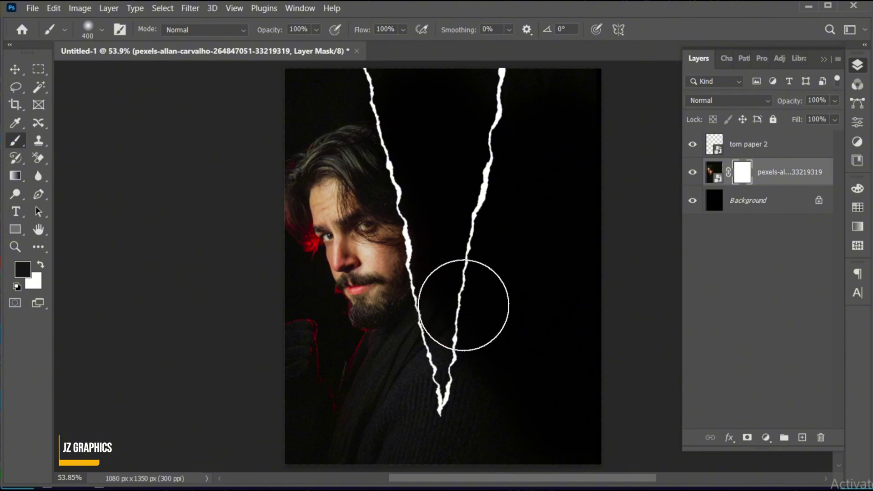
drag(489, 358, 523, 473)
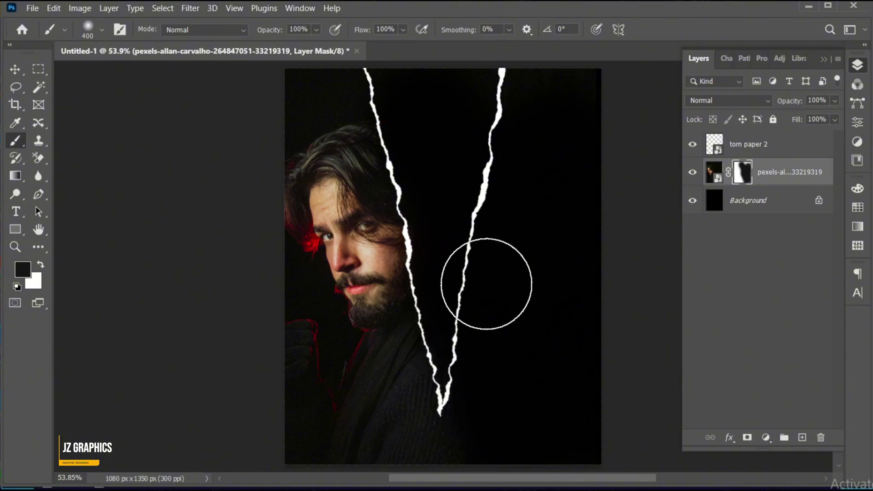
key(v)
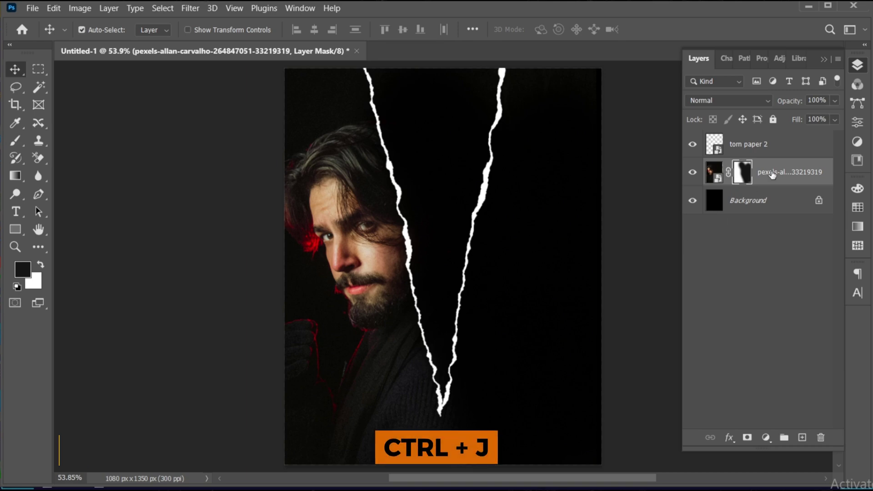
Step: Duplicate the portrait, convert the copy to a Smart Object, and hide it
key(ctrl+j)
right_click(772, 172)
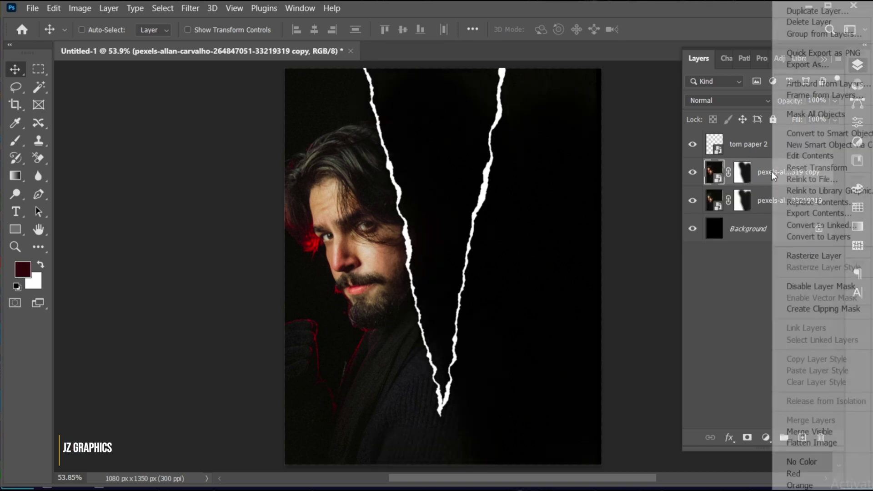
click(843, 134)
click(694, 174)
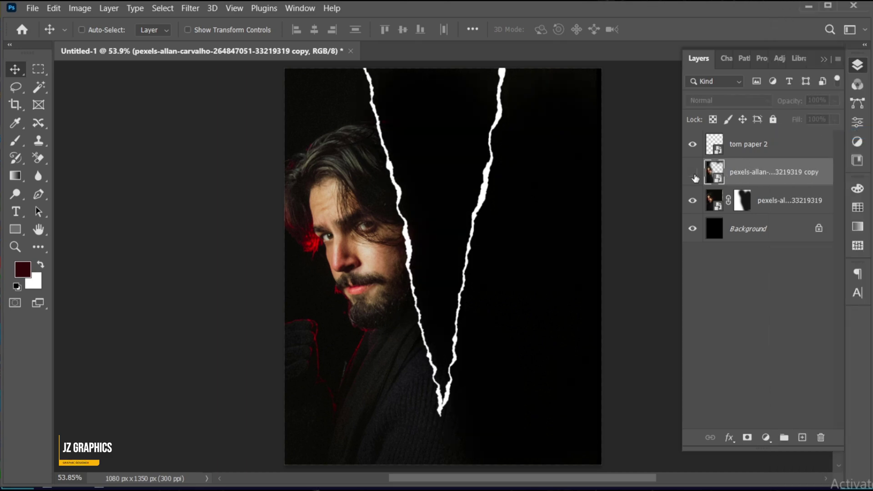
click(775, 206)
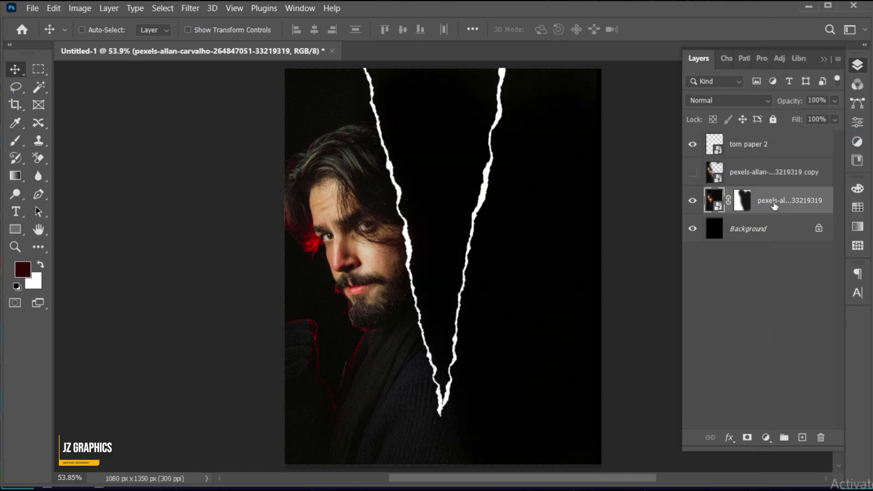
Step: Apply Black & White to the original portrait with Reds raised to 130%
click(81, 8)
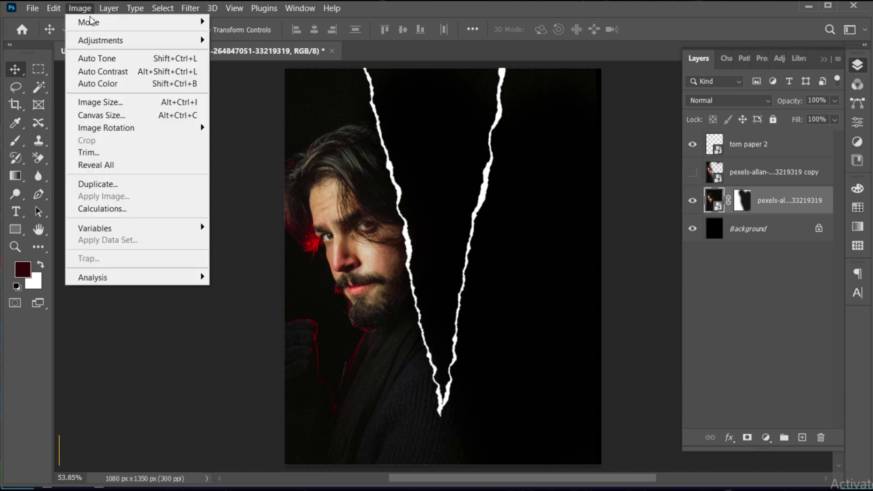
mouse_move(103, 41)
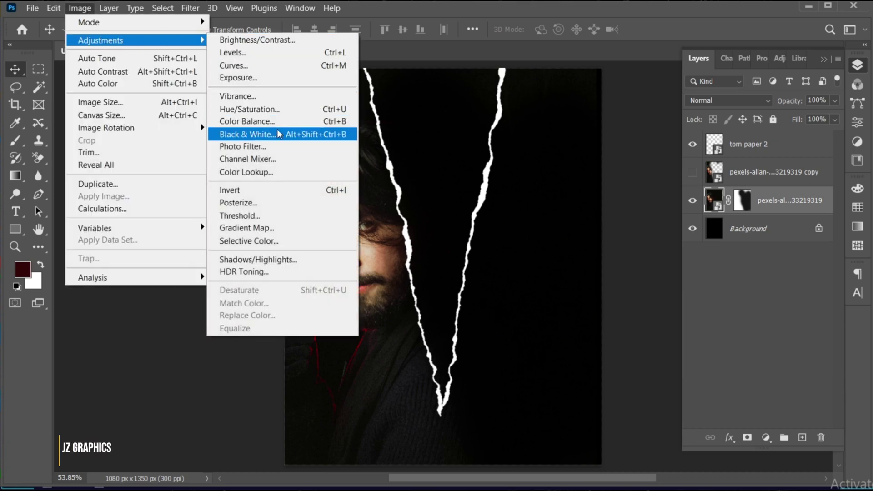
click(255, 135)
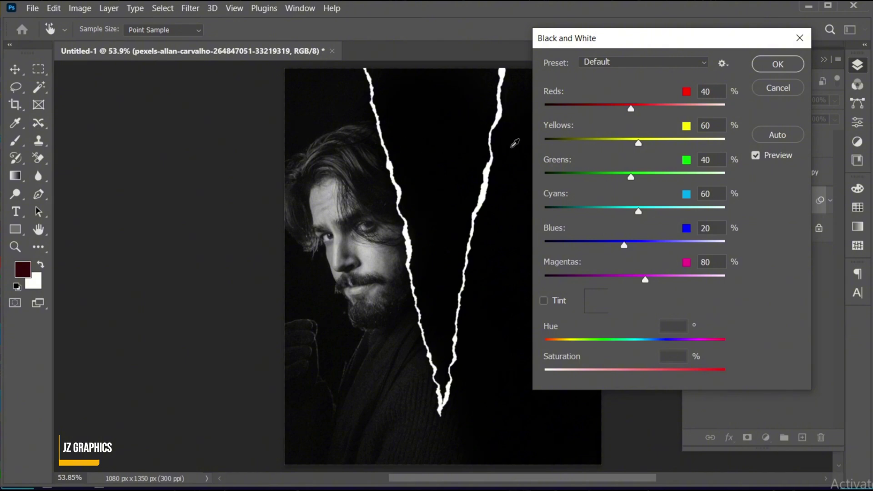
drag(632, 108, 665, 108)
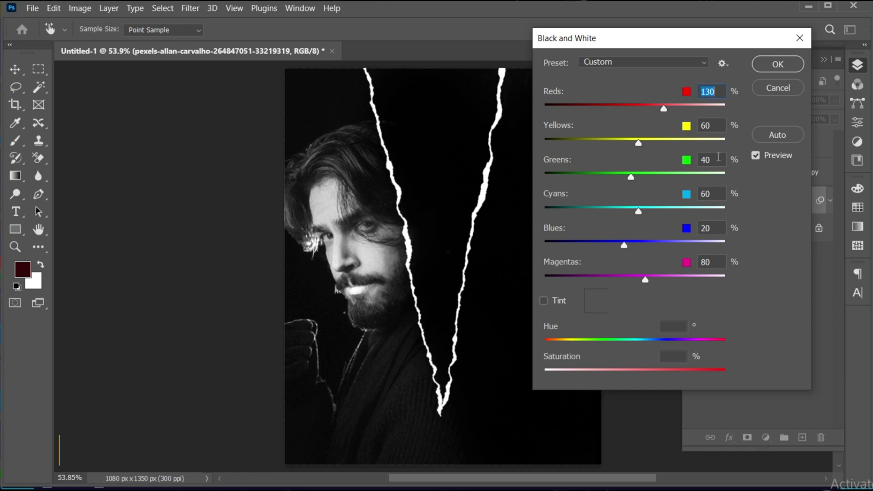
click(773, 68)
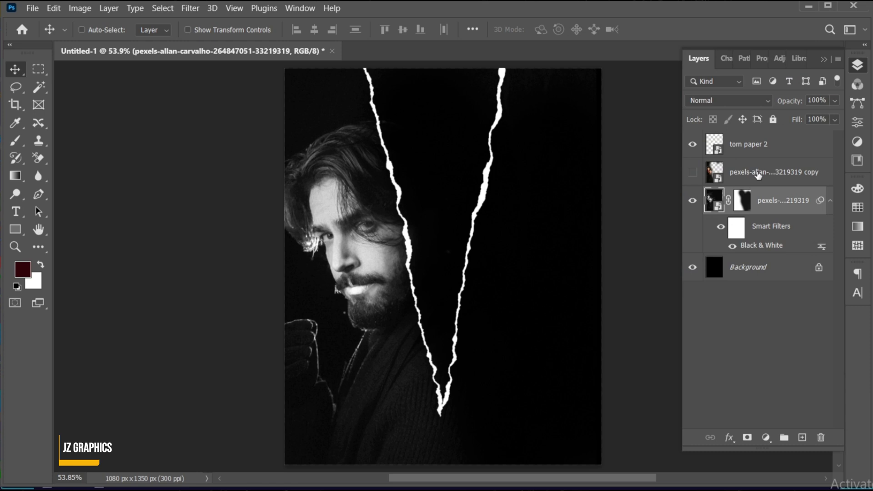
click(758, 176)
Step: Show the colour copy, give it a black mask, and zoom on the face with a small white brush
click(692, 173)
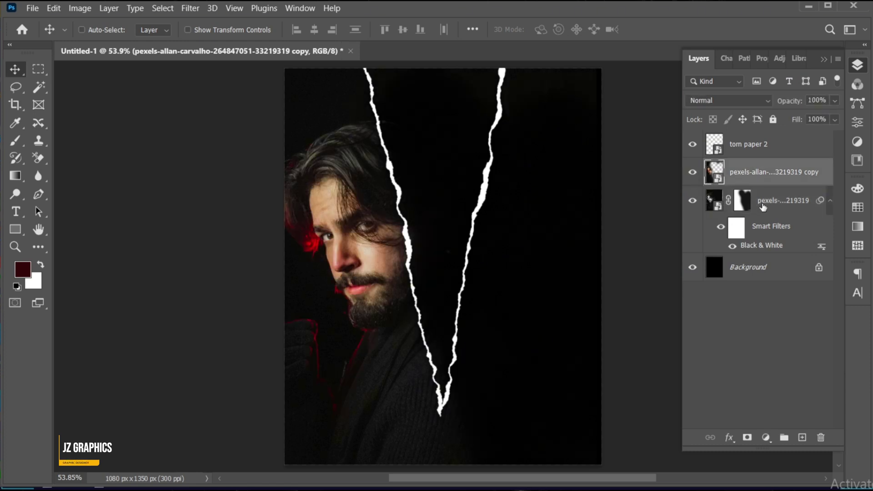
alt+click(748, 437)
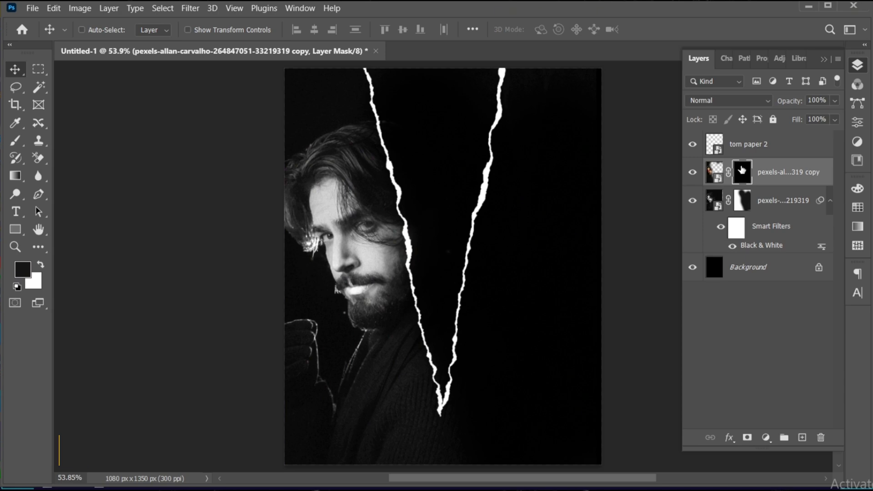
key(b)
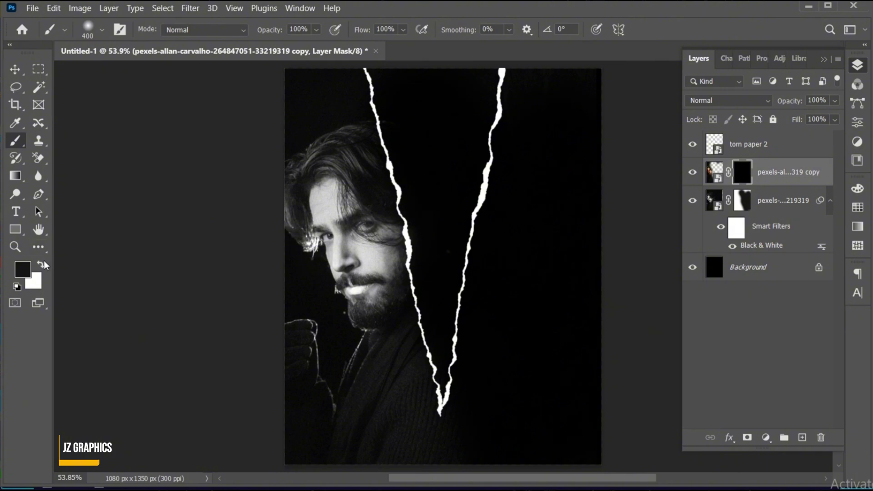
click(42, 266)
key(z)
drag(415, 269, 436, 268)
key(b)
drag(297, 274, 340, 254)
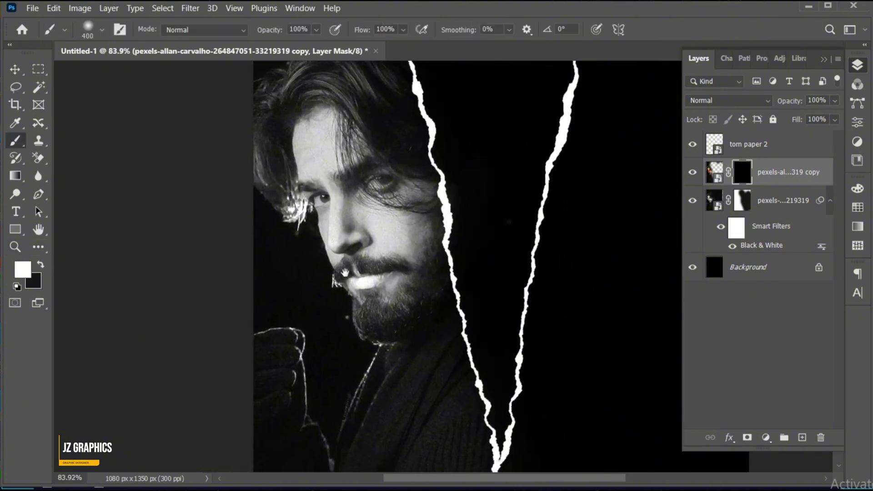
key(bracketleft)
key(bracketleft)
key(bracketleft)
key(bracketleft)
key(bracketleft)
key(bracketleft)
key(bracketleft)
key(bracketleft)
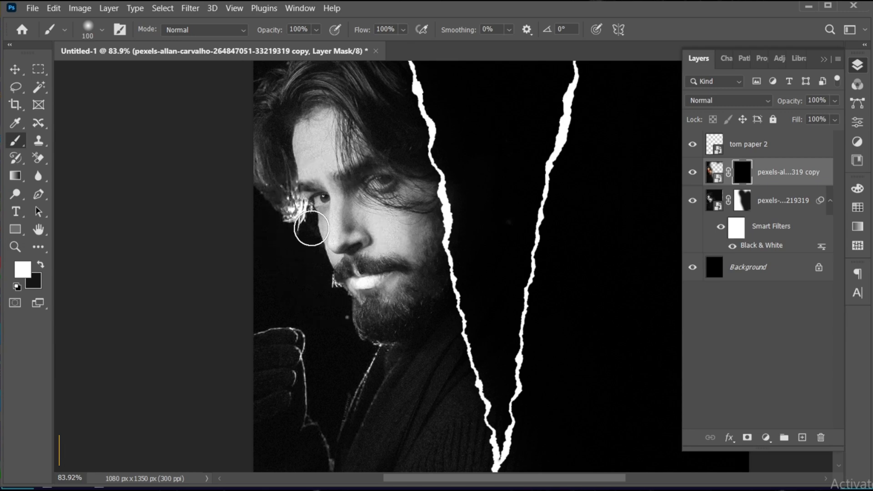
Step: Reveal red colour in the hair near the eye and along the jaw and neck
mouse_move(296, 230)
mouse_down()
mouse_move(298, 208)
mouse_move(301, 225)
mouse_up()
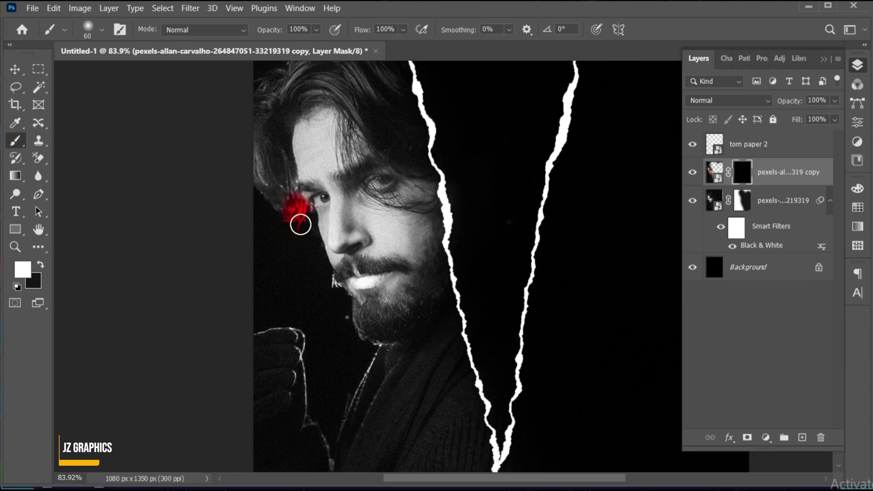
mouse_move(340, 316)
mouse_down()
mouse_move(380, 352)
mouse_move(364, 341)
mouse_move(389, 347)
mouse_move(336, 433)
mouse_move(370, 311)
mouse_move(360, 285)
mouse_move(300, 297)
mouse_move(302, 373)
mouse_move(305, 284)
mouse_move(246, 278)
mouse_move(295, 277)
mouse_up()
key(space)
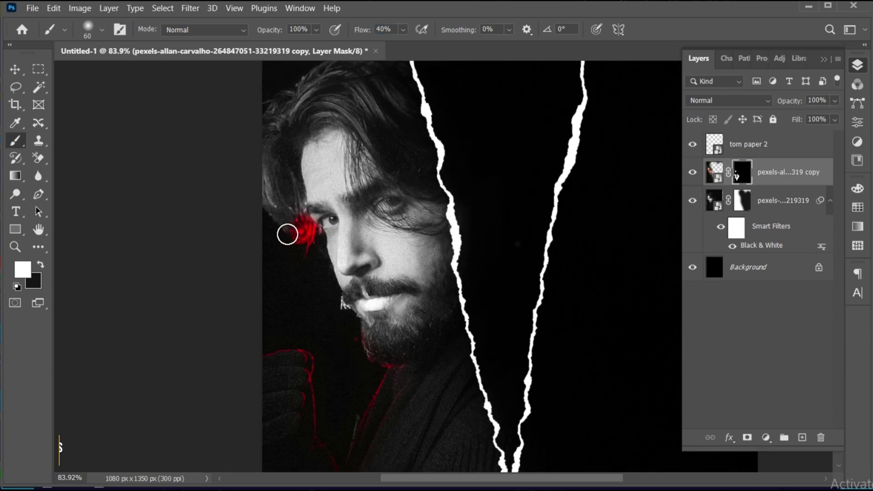
drag(291, 236, 293, 238)
mouse_move(258, 185)
mouse_down()
mouse_move(277, 229)
mouse_move(292, 233)
mouse_move(267, 189)
mouse_move(311, 226)
mouse_move(297, 232)
mouse_move(296, 185)
mouse_move(292, 235)
mouse_move(257, 172)
mouse_move(291, 229)
mouse_up()
Step: Add more red glow to the hair beside the eye and a small red patch on the chin
click(39, 265)
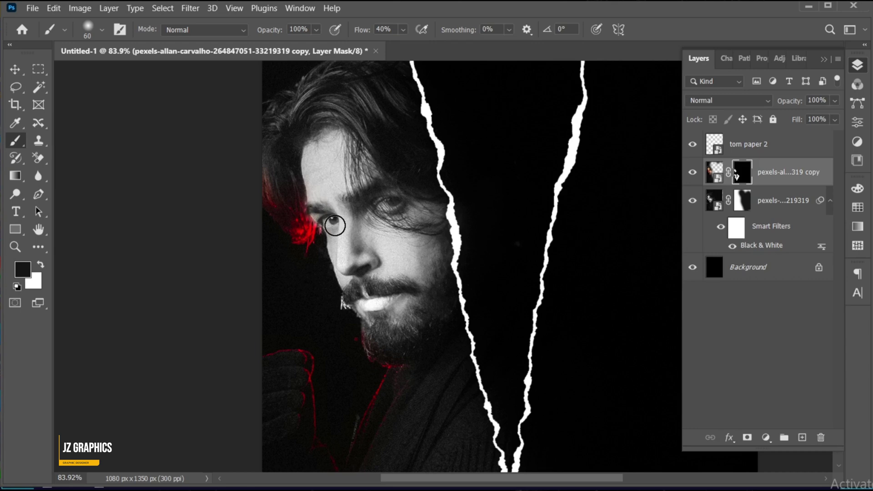
key(x)
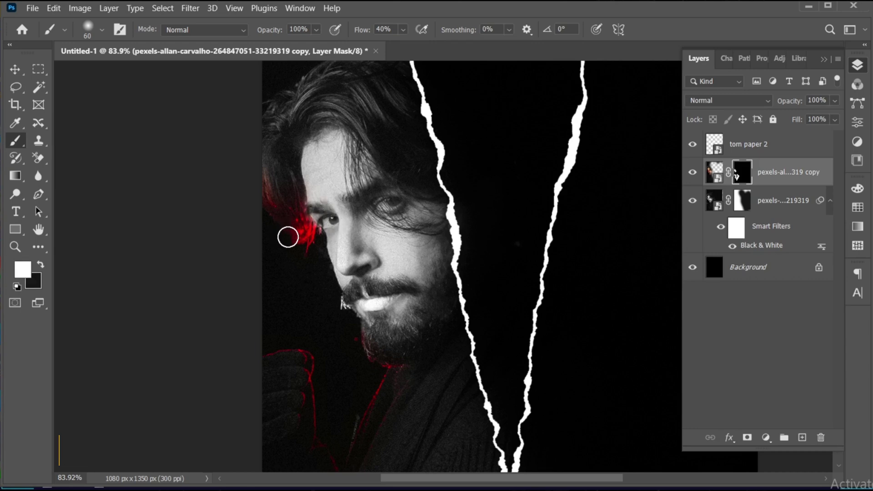
drag(287, 236, 305, 227)
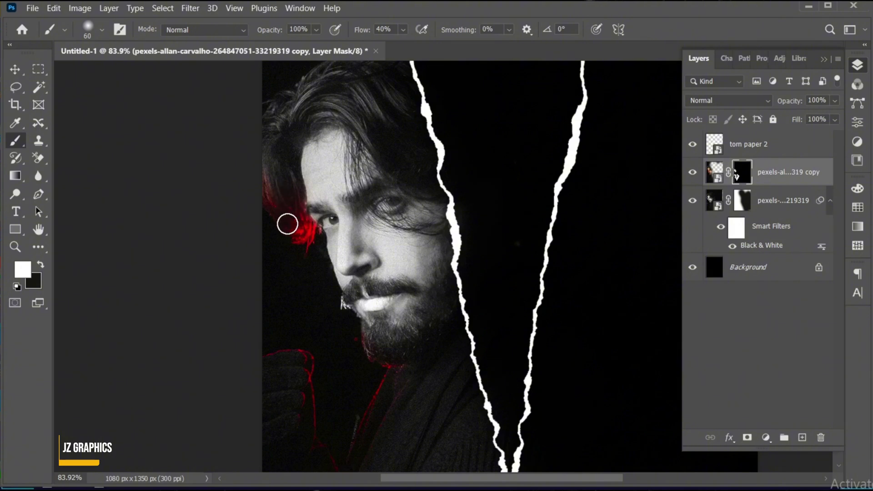
mouse_move(385, 374)
mouse_down()
mouse_move(371, 357)
mouse_move(386, 366)
mouse_up()
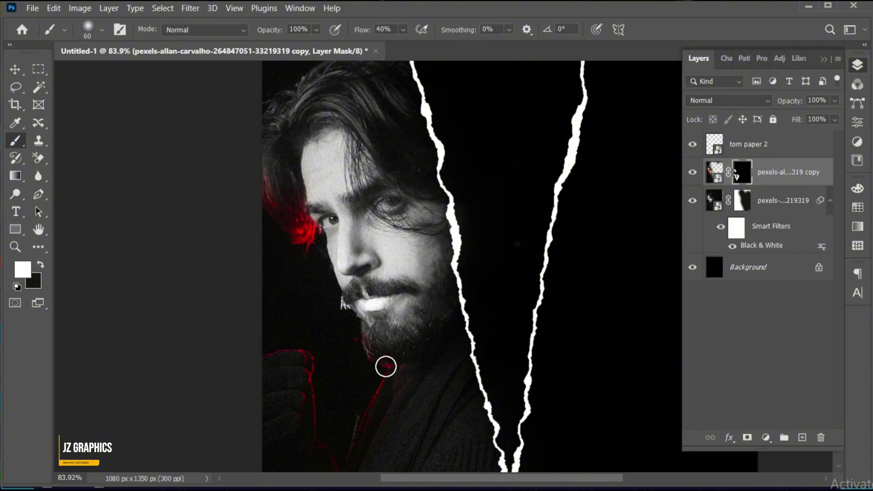
key(x)
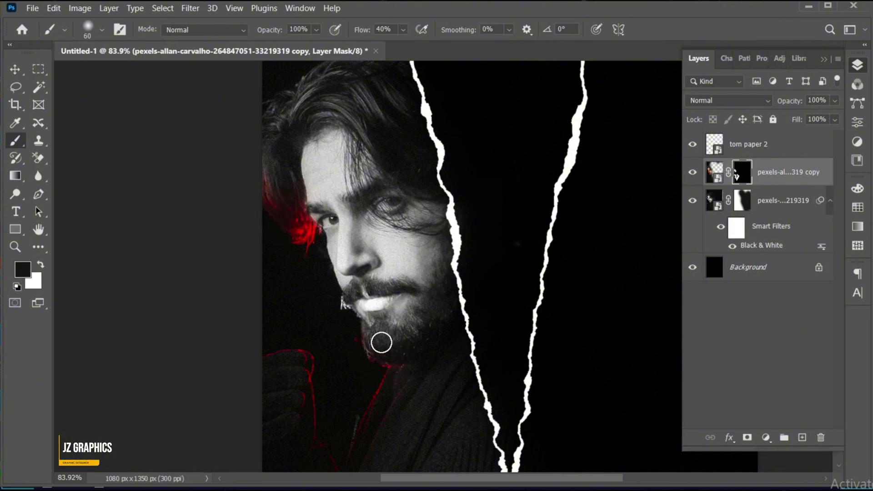
key(v)
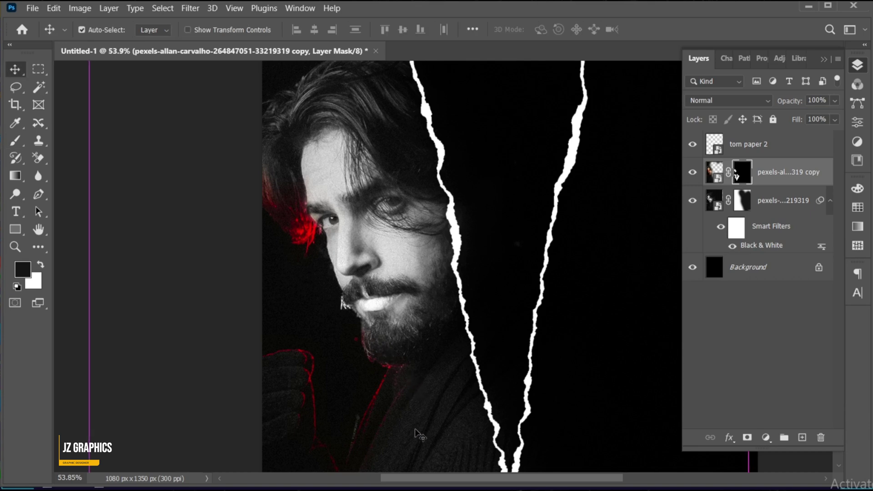
key(ctrl+0)
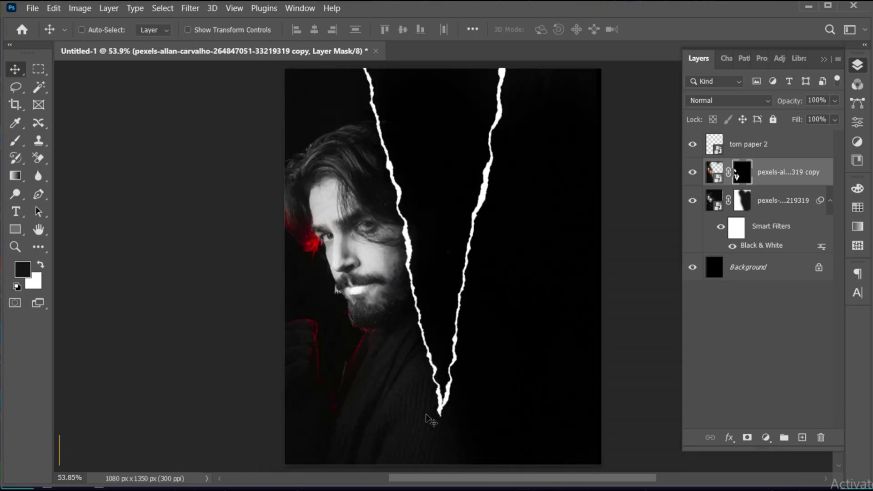
Step: Place the woman's portrait (ryanwar-hanif-ulTIfysiASI-unsplash) as an embedded layer above torn paper 2
click(748, 148)
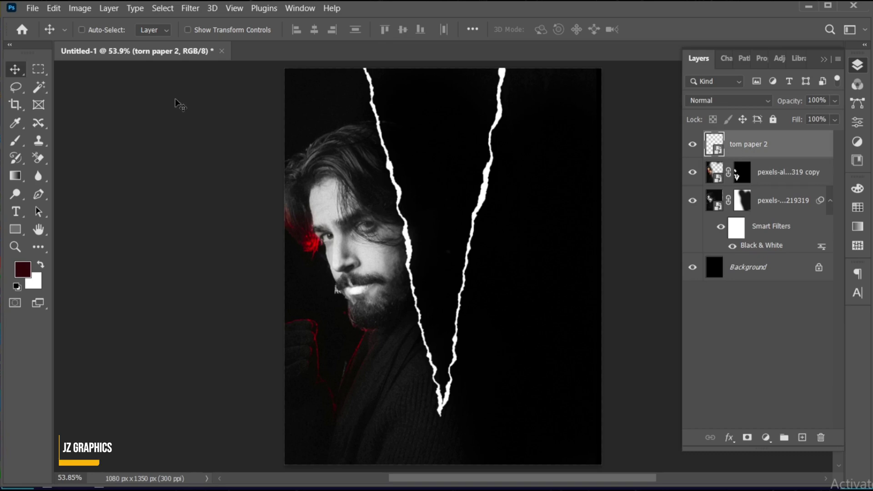
click(32, 8)
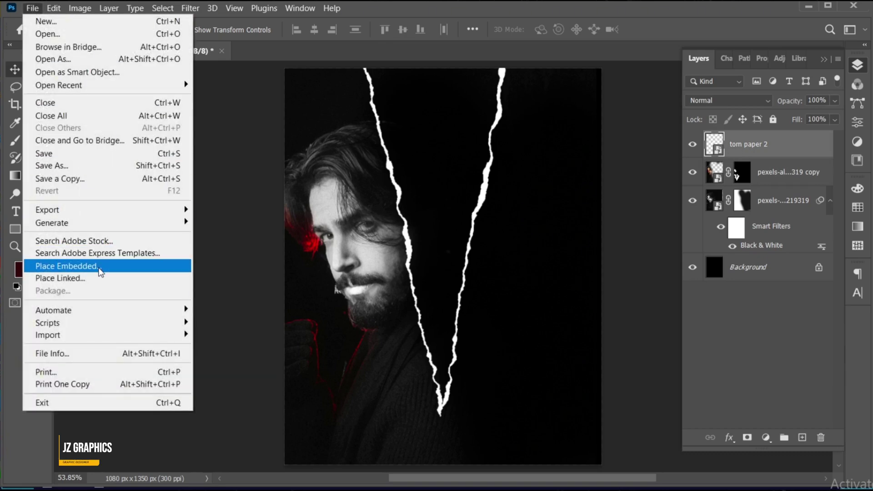
click(99, 266)
click(557, 217)
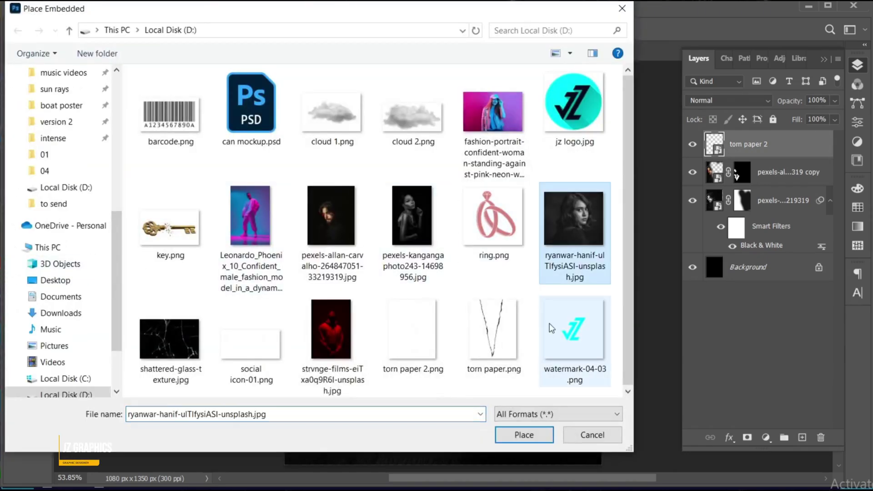
click(524, 437)
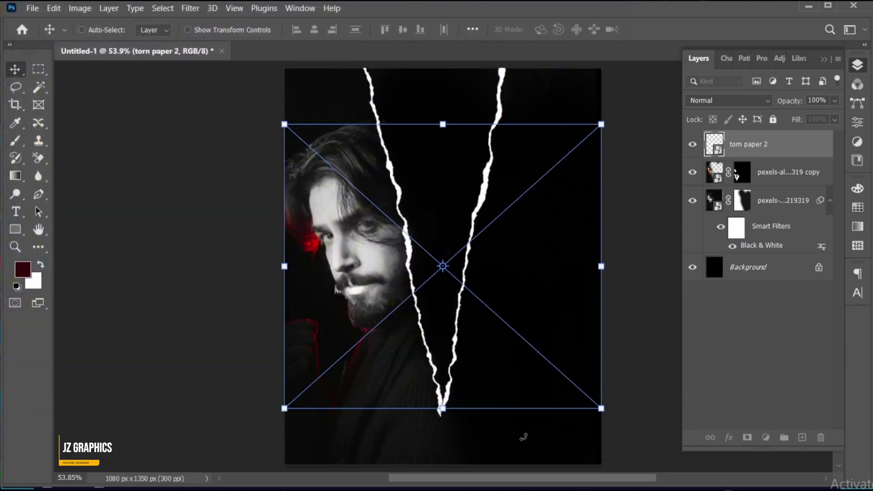
Step: Scale the woman's portrait to 8.48%, position it over the canvas, and rasterize the layer
drag(607, 266, 630, 273)
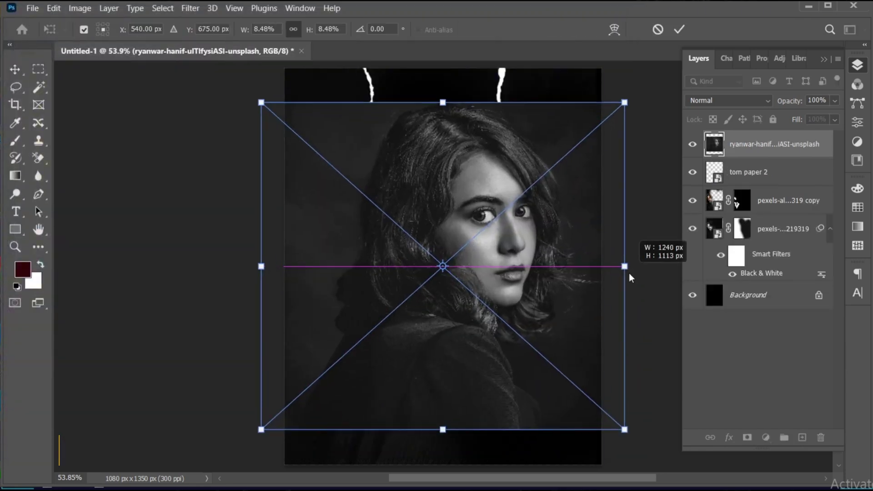
drag(559, 276, 556, 291)
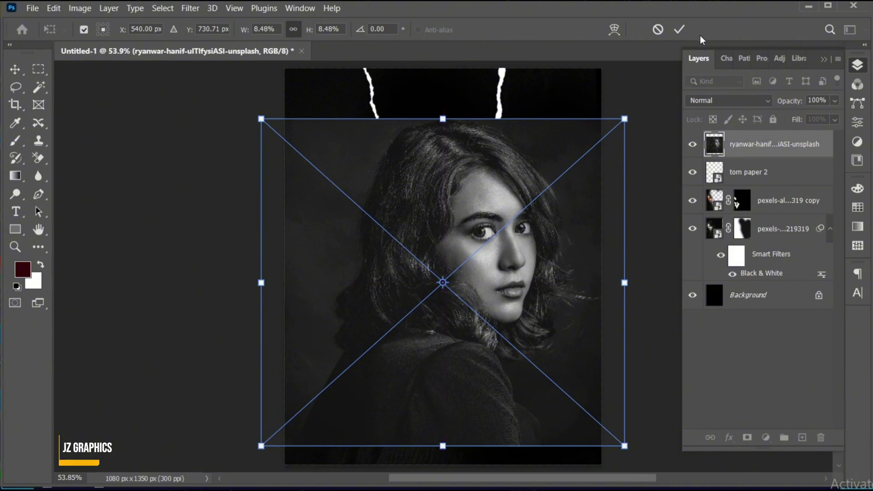
click(680, 29)
drag(548, 240, 544, 246)
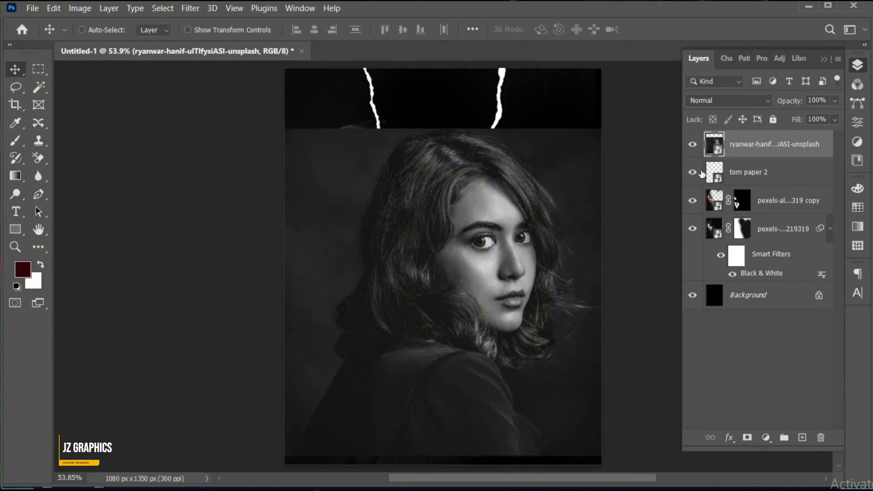
right_click(749, 153)
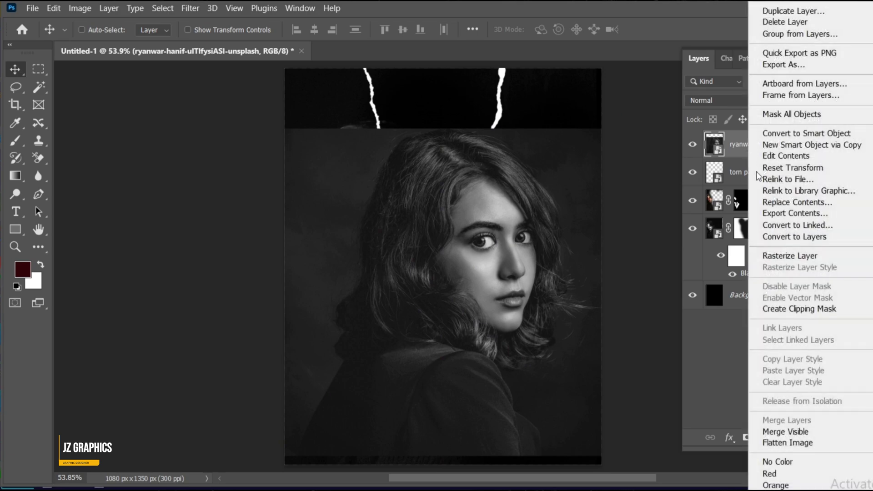
click(785, 255)
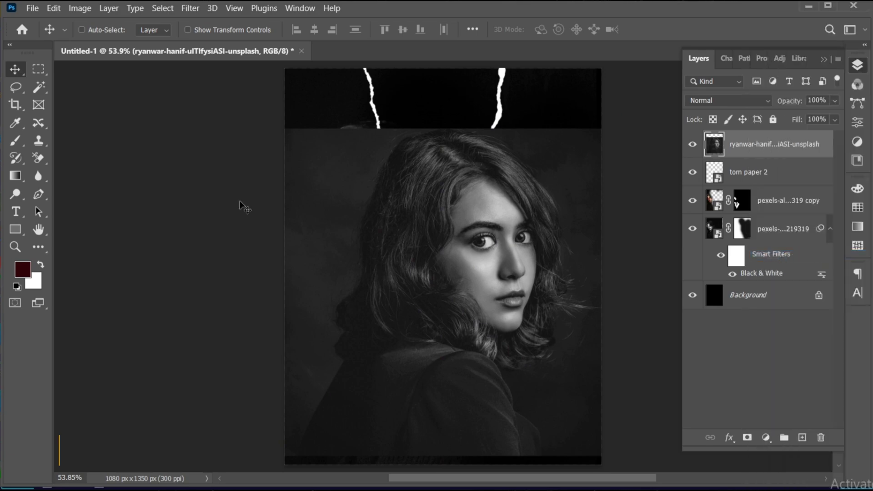
Step: Select the empty top strip and Content-Aware Fill it to extend the woman's dark backdrop
click(38, 69)
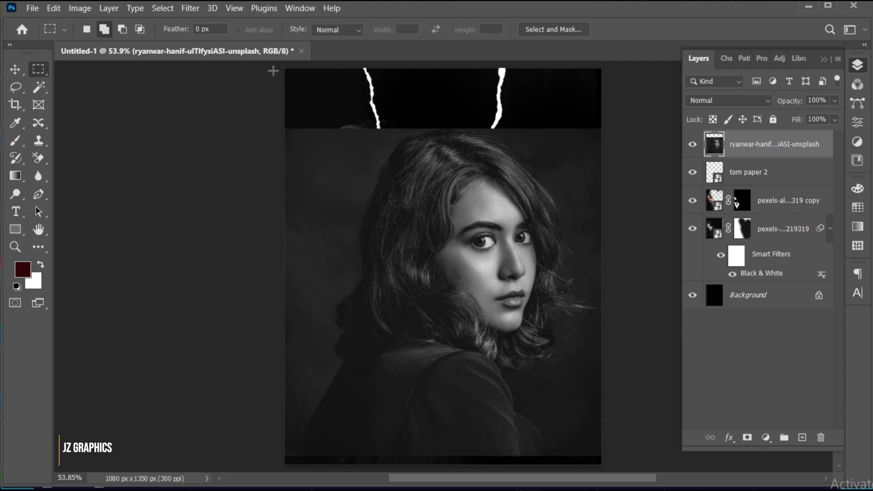
mouse_move(284, 68)
mouse_down()
mouse_move(609, 114)
mouse_move(610, 131)
mouse_up()
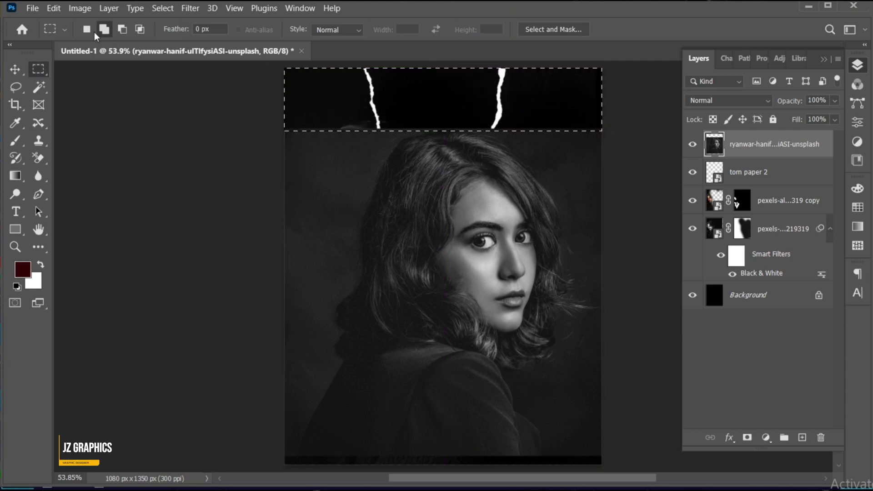
click(53, 8)
click(123, 185)
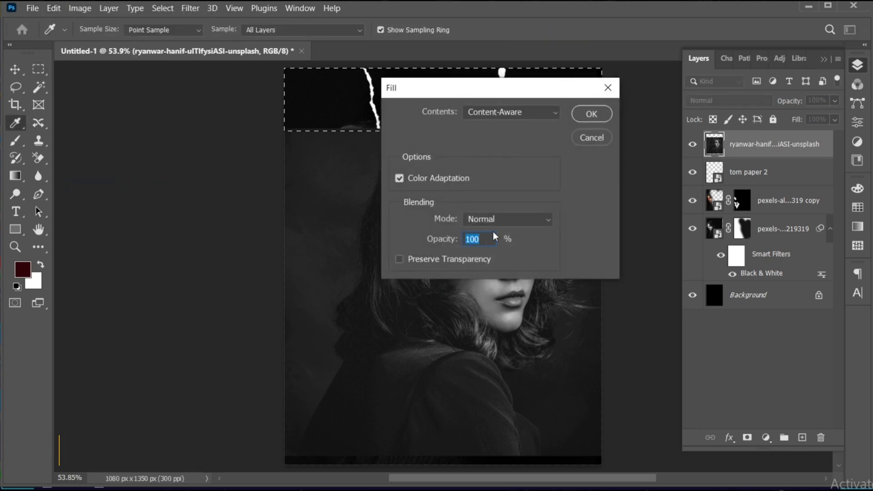
click(593, 114)
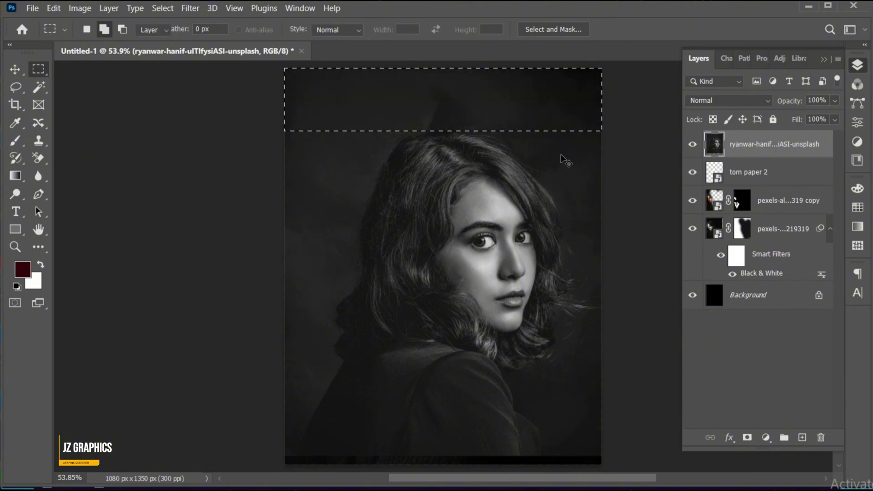
key(v)
key(ctrl+d)
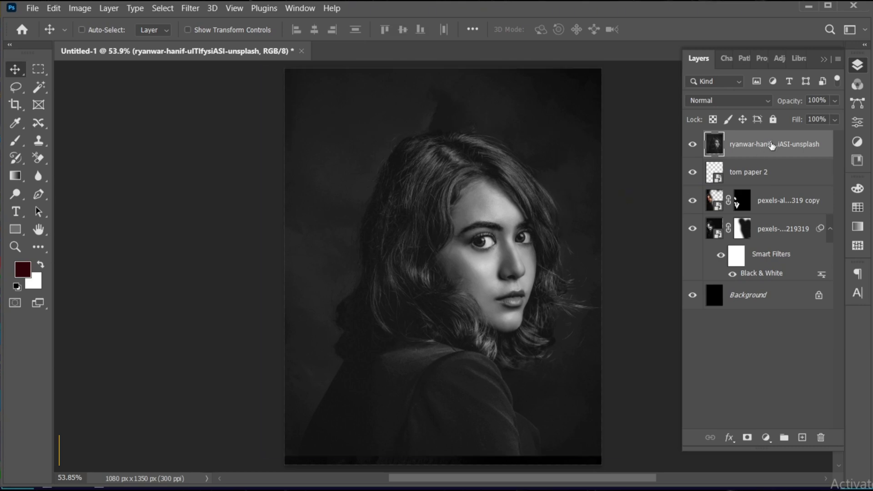
Step: Move the portrait below torn paper 2, shift it right, scale to 105.09%, and add a mask
drag(772, 145, 748, 182)
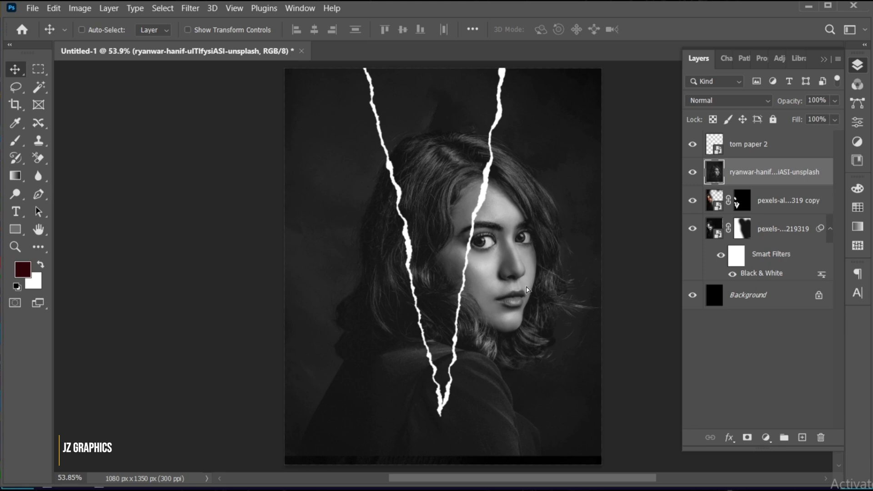
drag(527, 290, 575, 288)
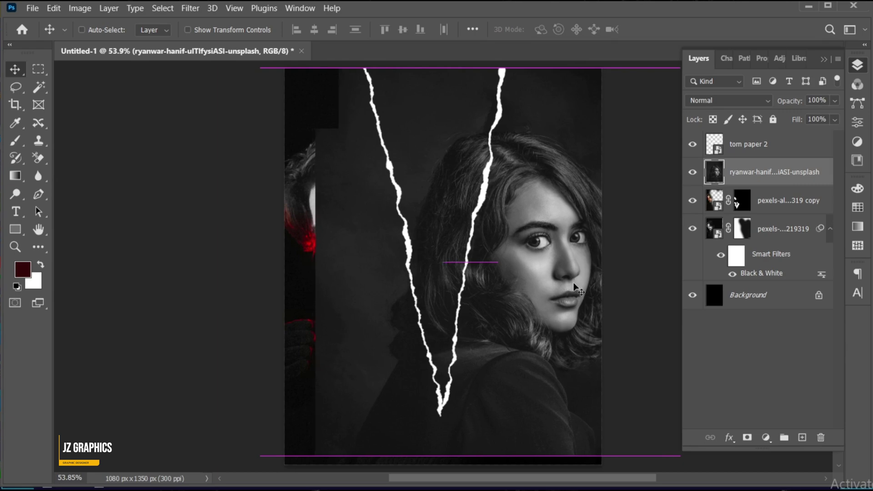
key(ctrl+t)
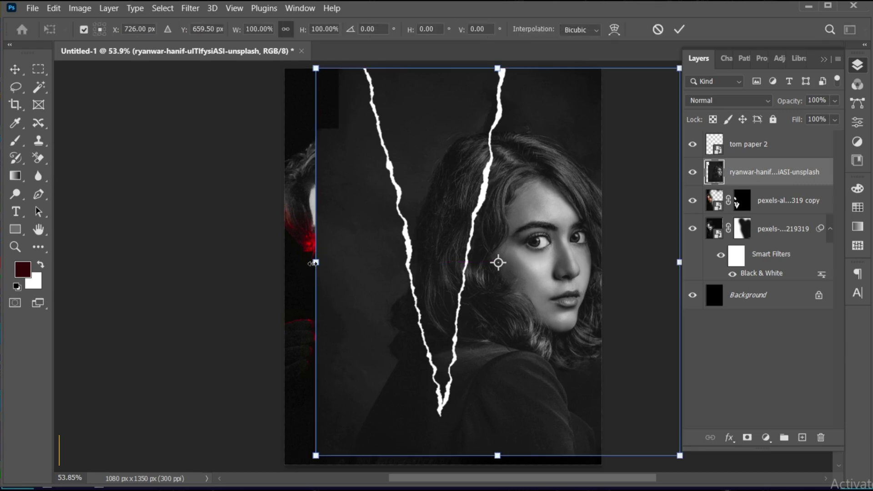
drag(313, 263, 305, 254)
drag(541, 331, 539, 322)
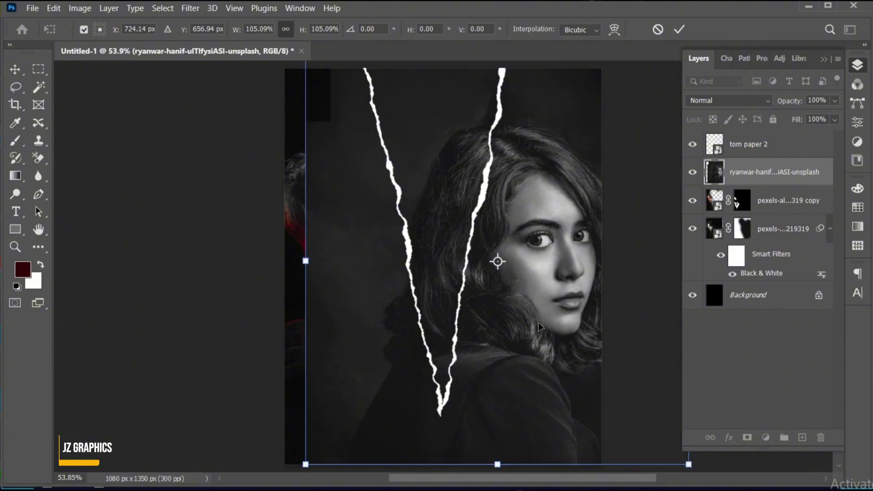
click(678, 26)
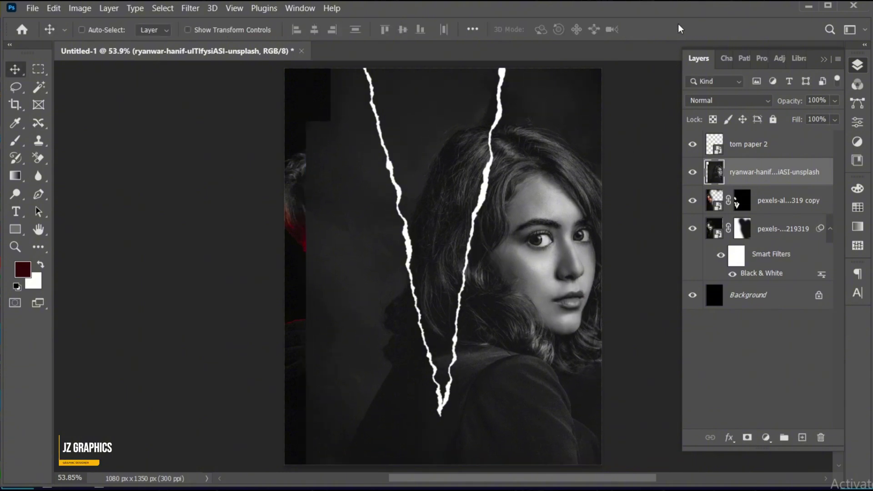
click(748, 437)
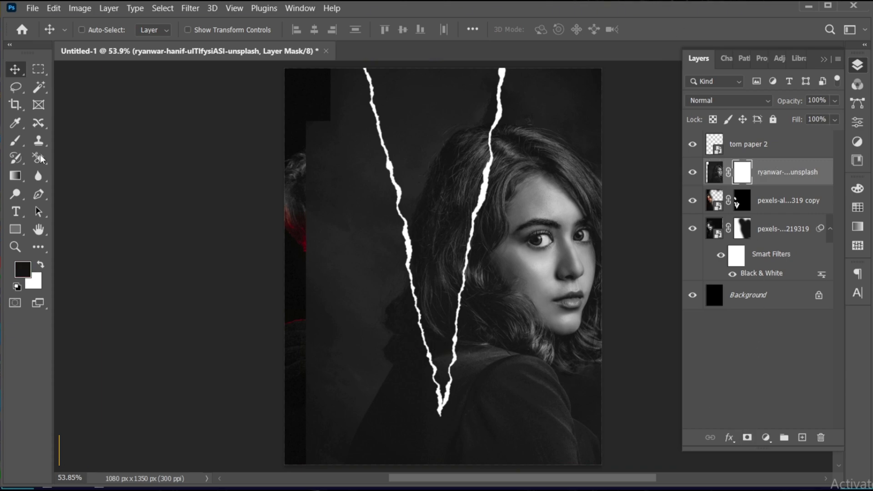
Step: Paint black on the woman's mask with a 300 px brush to reveal the man's face left of the tear
click(16, 140)
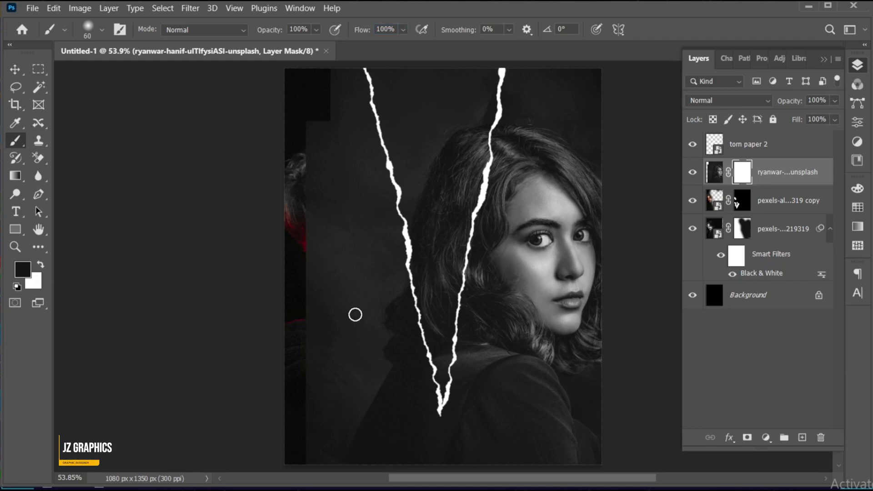
key(bracketright)
key(bracketright)
key(bracketright)
key(bracketright)
key(bracketright)
key(bracketright)
key(bracketright)
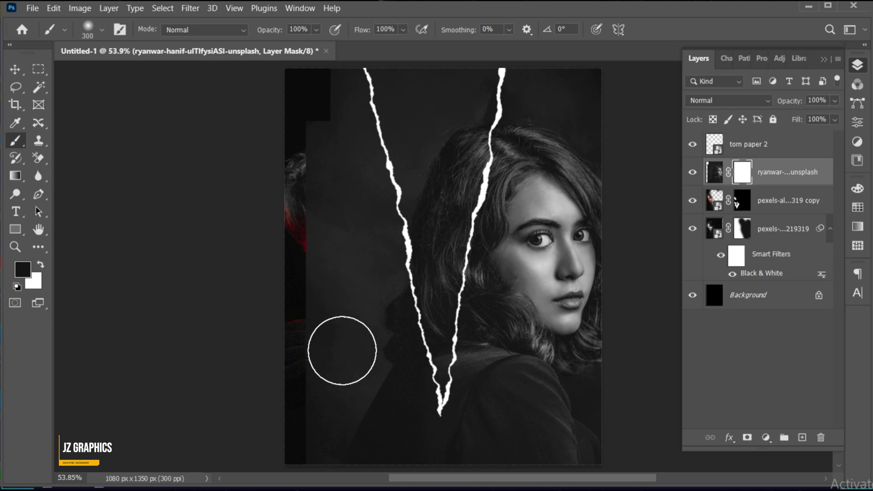
mouse_move(296, 148)
mouse_down()
mouse_move(325, 108)
mouse_move(441, 83)
mouse_move(352, 81)
mouse_move(464, 85)
mouse_up()
mouse_move(436, 215)
mouse_down()
mouse_move(429, 266)
mouse_move(457, 132)
mouse_move(405, 248)
mouse_move(362, 219)
mouse_move(369, 135)
mouse_move(349, 321)
mouse_up()
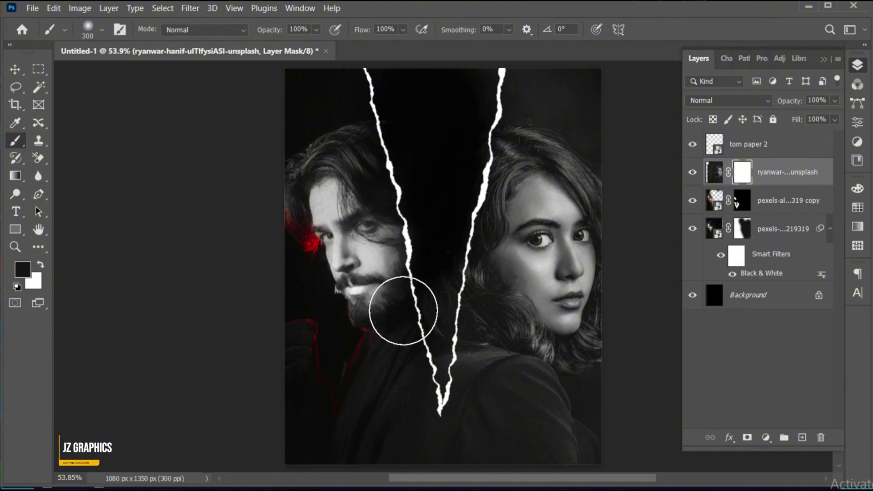
mouse_move(400, 312)
mouse_down()
mouse_move(414, 327)
mouse_move(427, 280)
mouse_move(409, 385)
mouse_up()
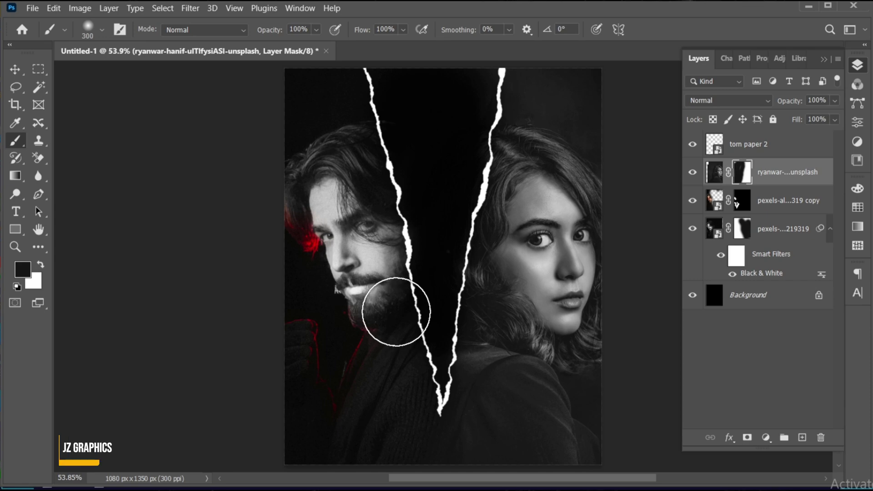
Step: Move the woman's portrait image up slightly within the poster
key(v)
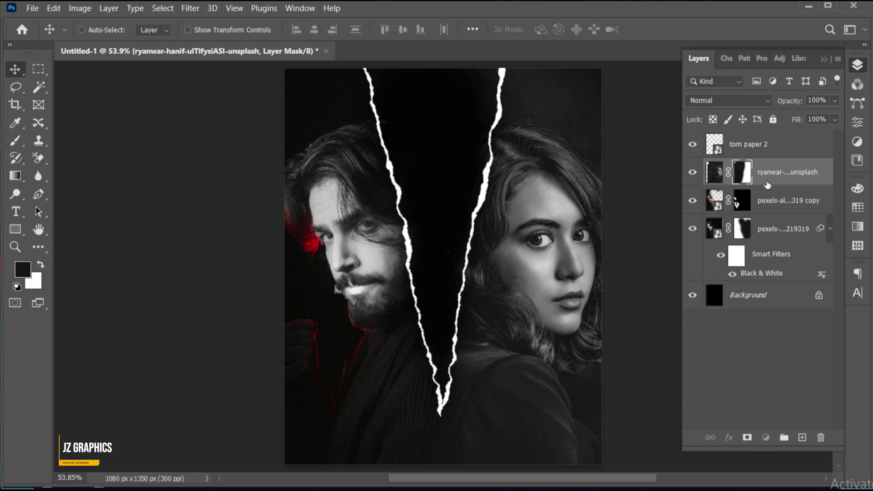
click(715, 172)
drag(554, 314, 552, 300)
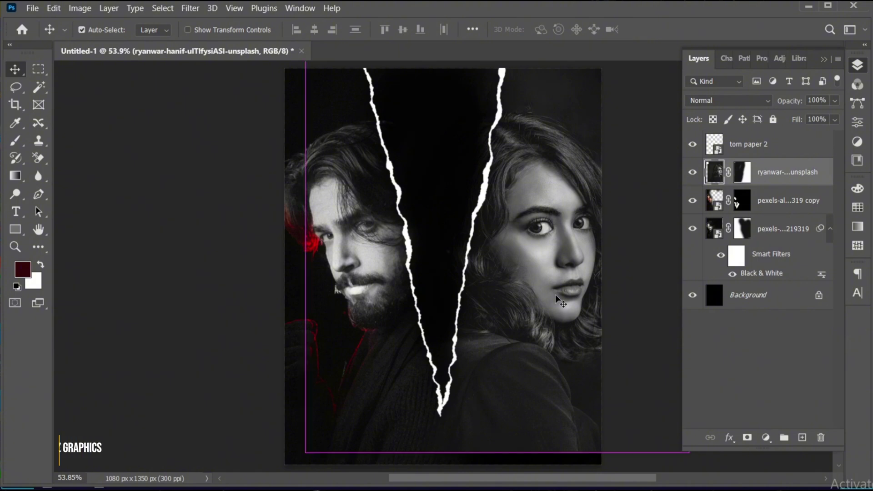
Step: Scale both of the man's photo layers to about 107.75% and shift them slightly up and right
click(783, 211)
shift+click(779, 233)
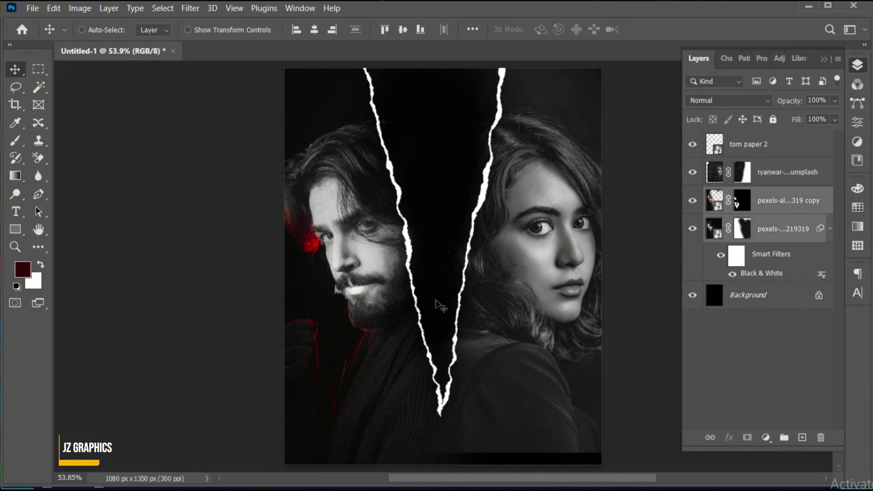
key(ctrl+t)
click(475, 211)
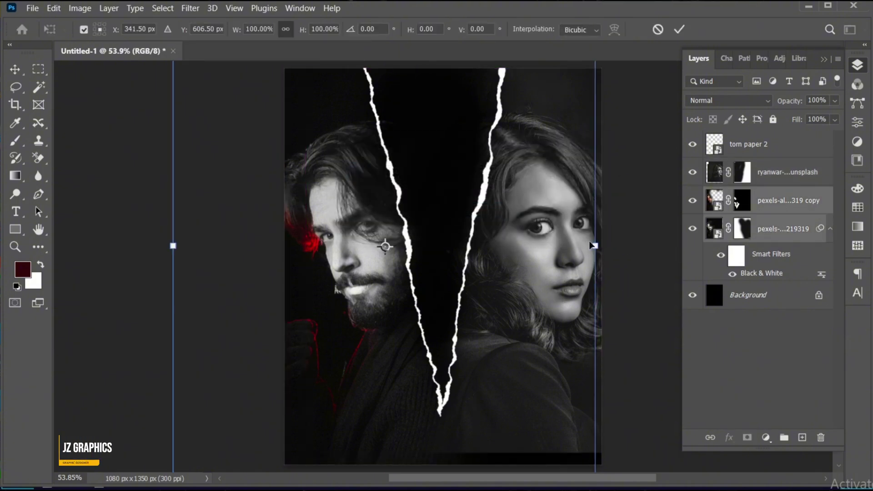
drag(594, 245, 611, 245)
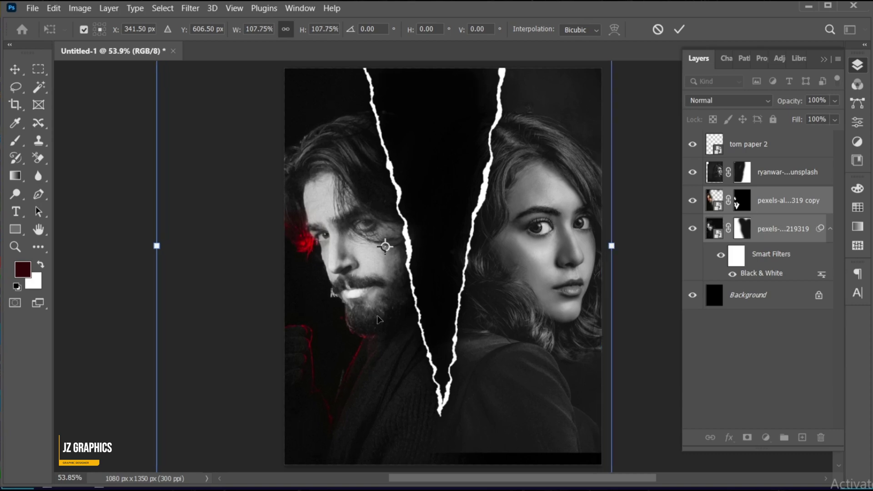
drag(377, 320, 382, 308)
click(679, 29)
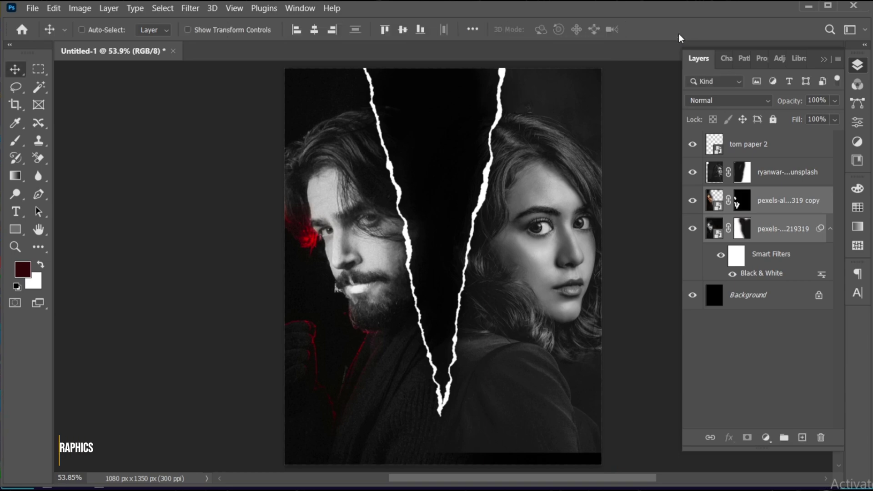
Step: Scale the woman's portrait to 106.55% and reposition it to fill the poster
click(792, 173)
key(ctrl+t)
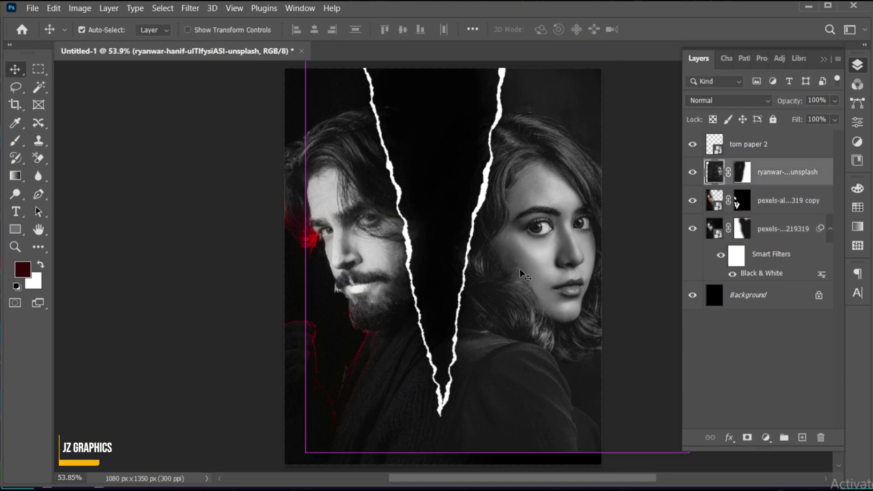
drag(313, 248, 293, 249)
drag(540, 315, 543, 292)
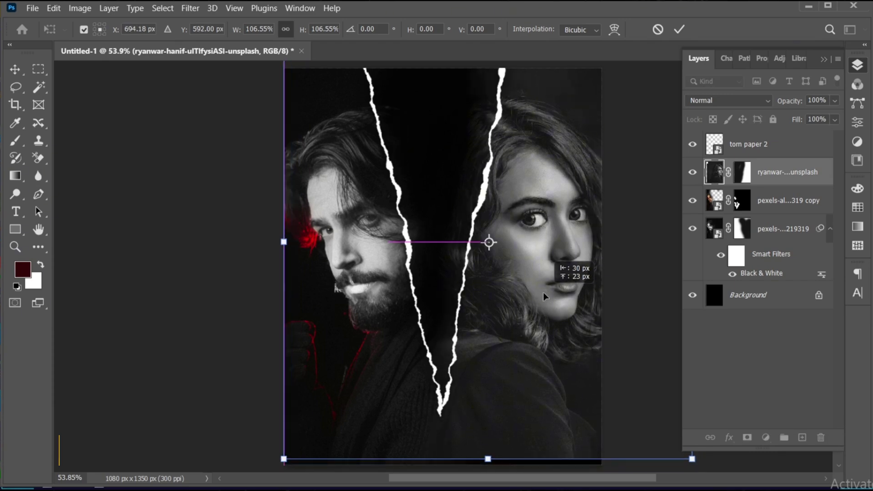
drag(543, 293, 545, 296)
key(Return)
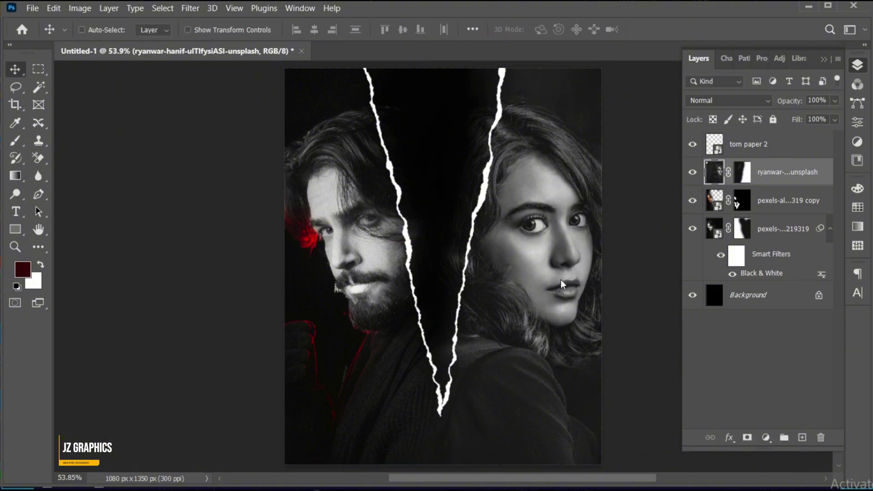
click(742, 174)
Step: Fade the bottoms of both portraits to black with a large brush at 40% flow
scroll(492, 314, down, 3)
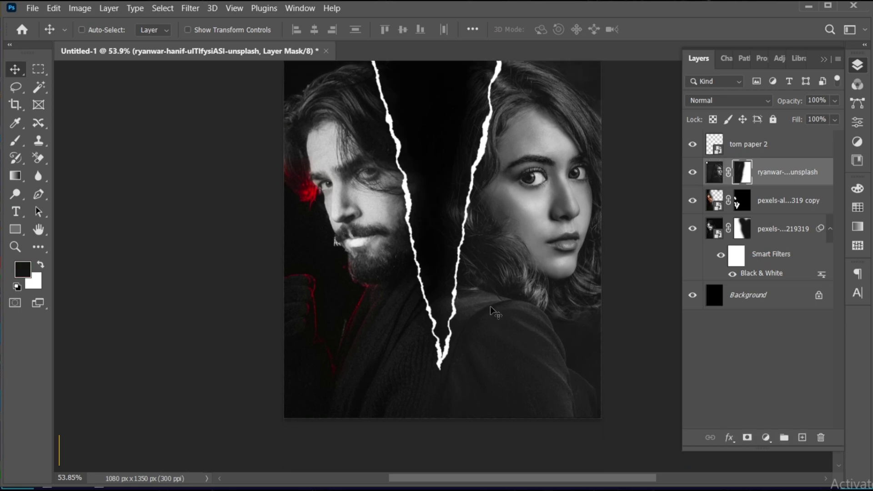
click(15, 141)
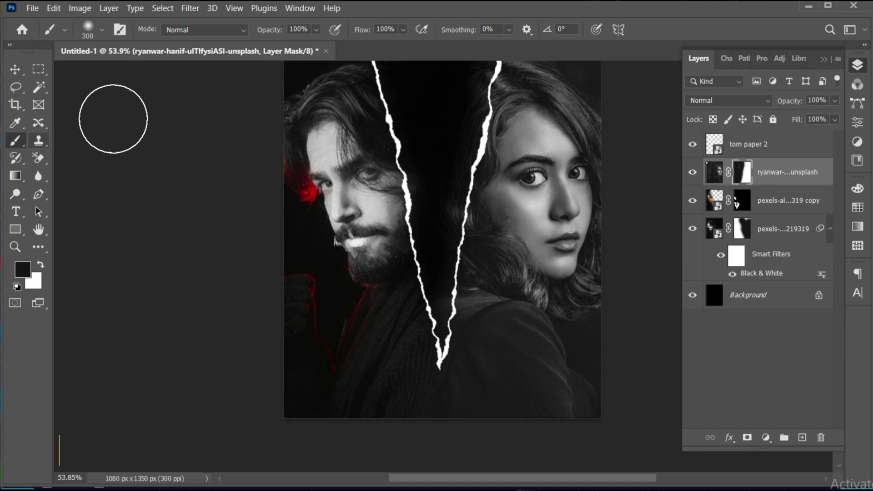
click(385, 29)
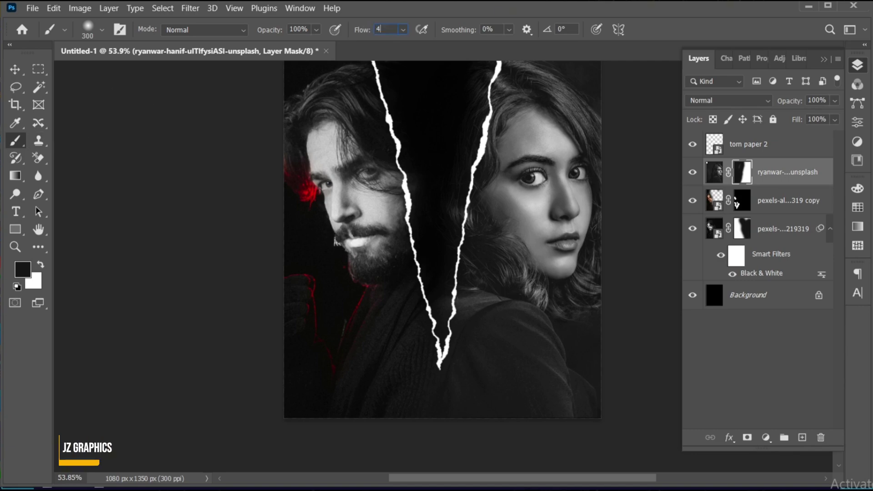
text(40)
key(Return)
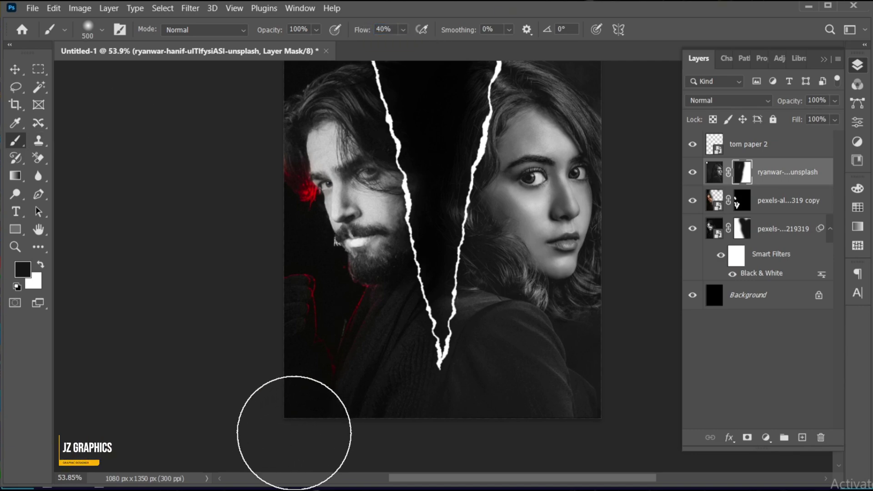
key(bracketright)
key(bracketright)
key(bracketright)
drag(255, 454, 636, 451)
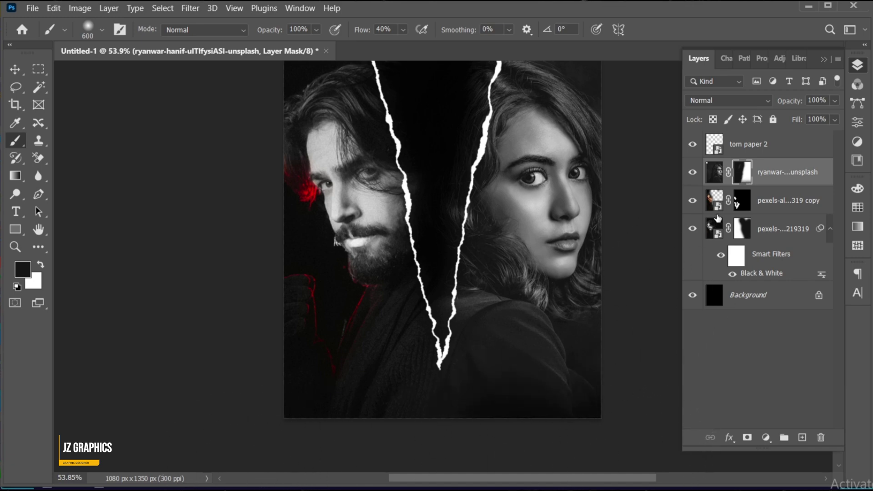
click(734, 237)
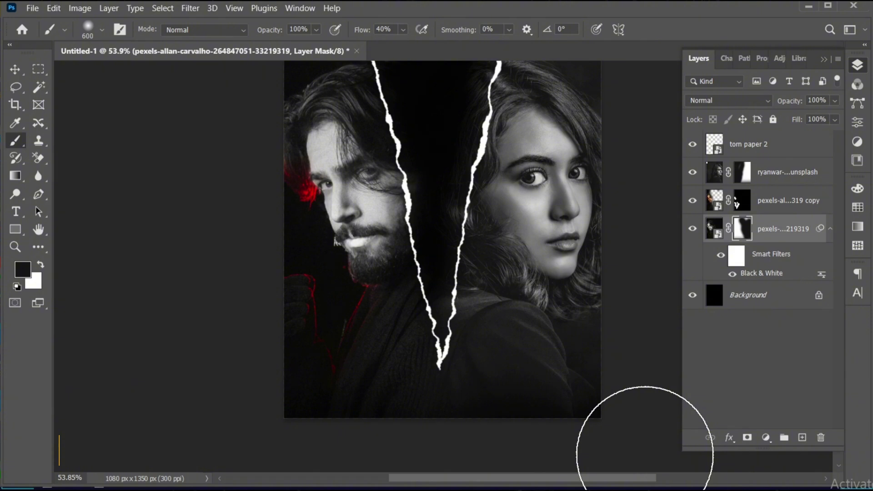
drag(653, 439, 220, 468)
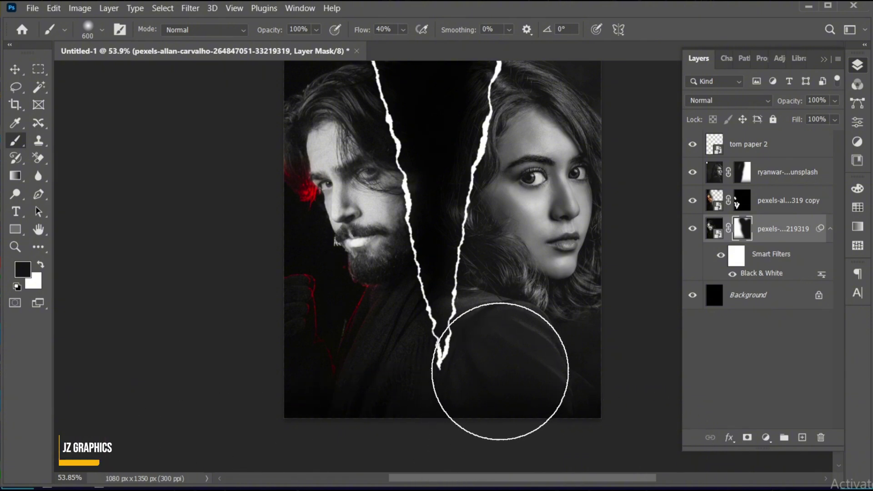
Step: Mask out the woman's photo spilling into the torn gap with a 175 px brush at 100% flow
key(v)
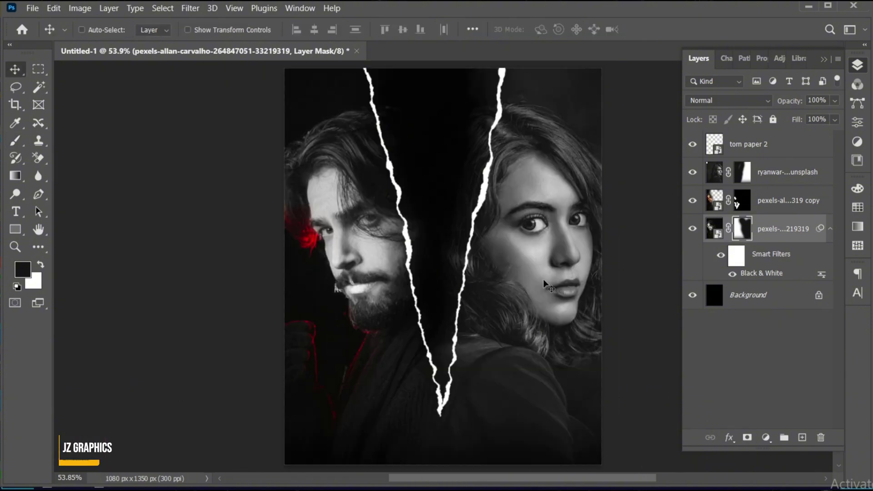
click(749, 170)
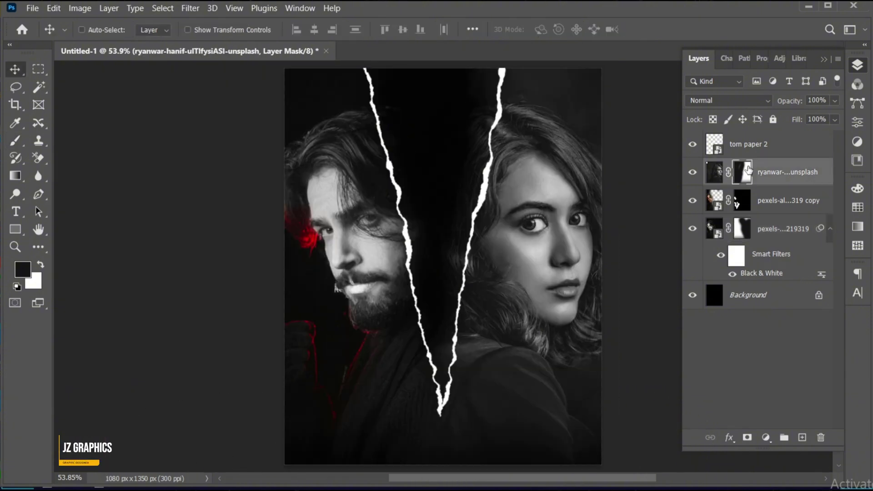
text(b)
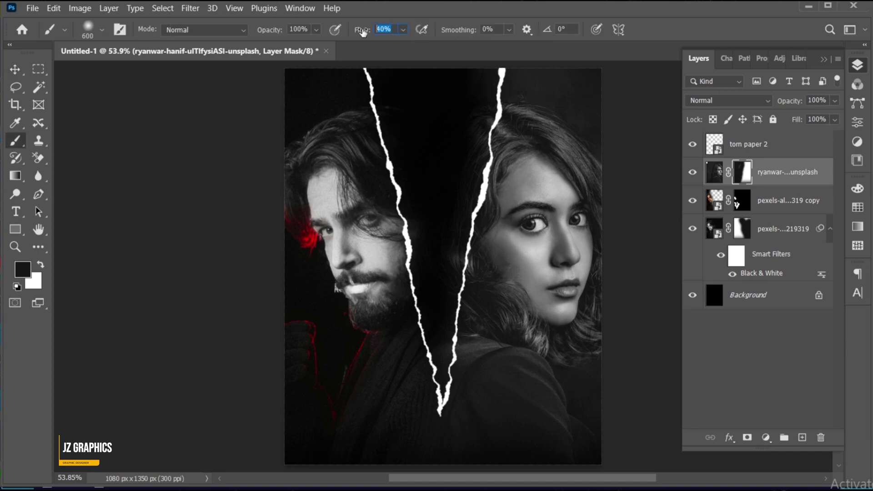
text(100)
key(Return)
key(bracketleft)
key(bracketleft)
key(bracketleft)
key(bracketleft)
key(bracketleft)
key(bracketleft)
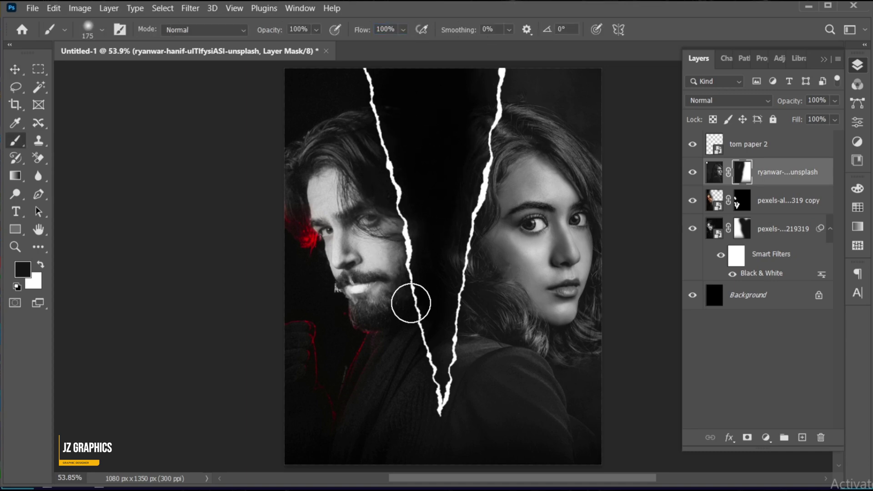
mouse_move(447, 137)
mouse_down()
mouse_move(472, 104)
mouse_move(431, 348)
mouse_up()
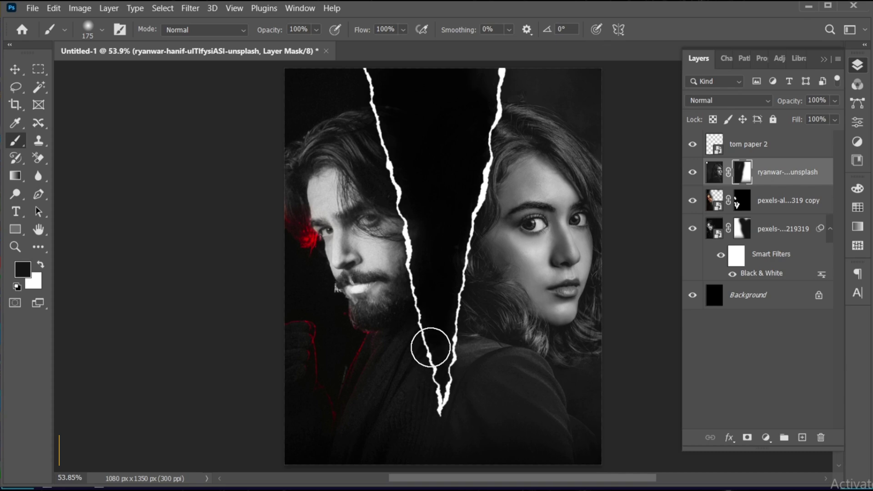
click(743, 229)
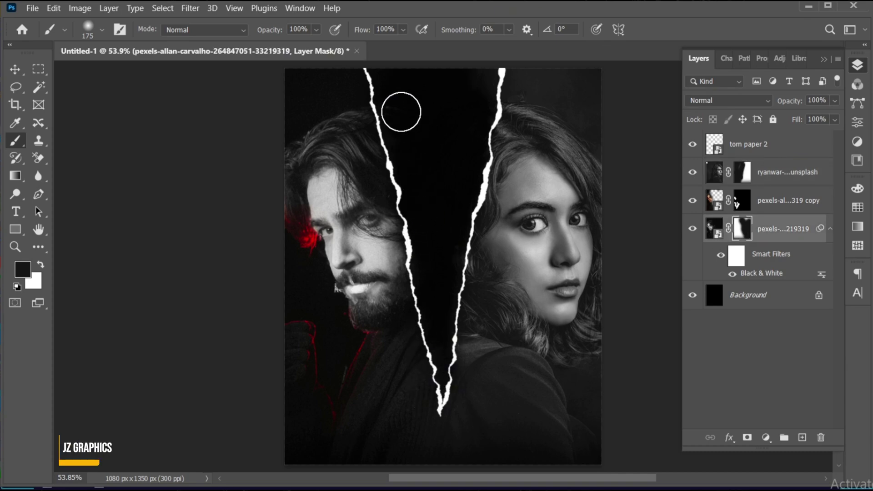
key(v)
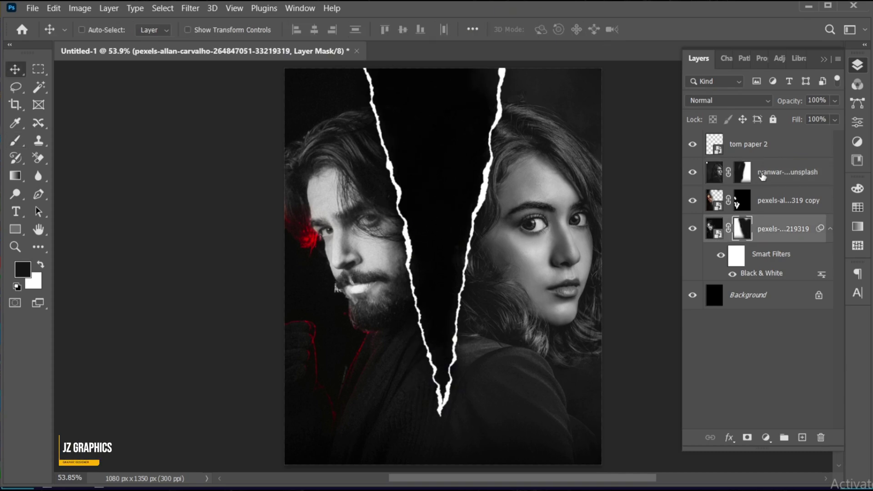
Step: Magic Wand the black gap on torn paper 2 and add a Gradient fill layer inside it
click(764, 145)
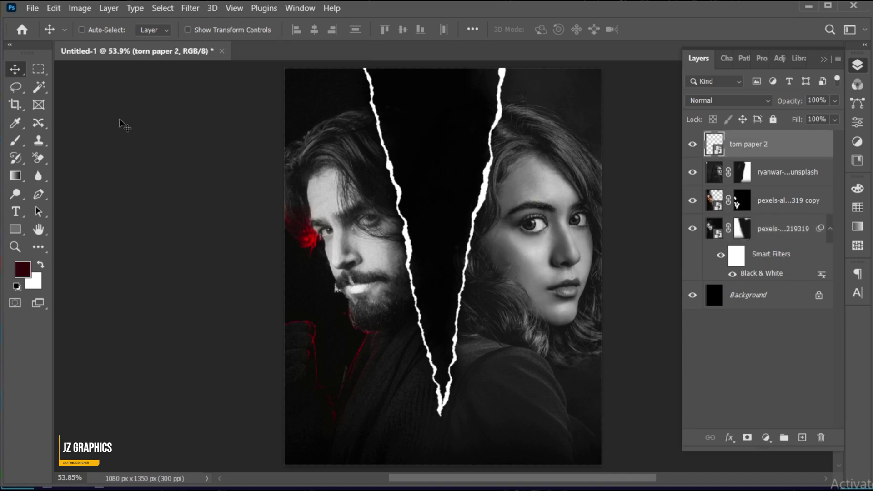
click(39, 87)
click(439, 180)
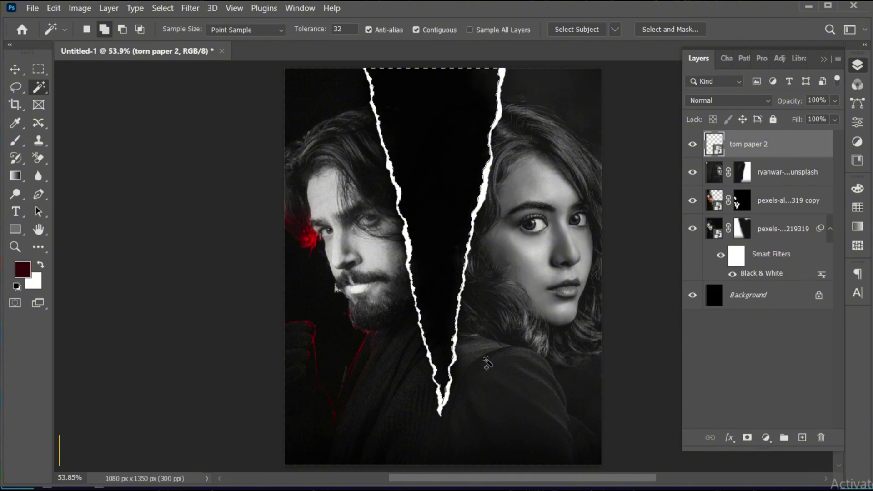
key(v)
click(766, 438)
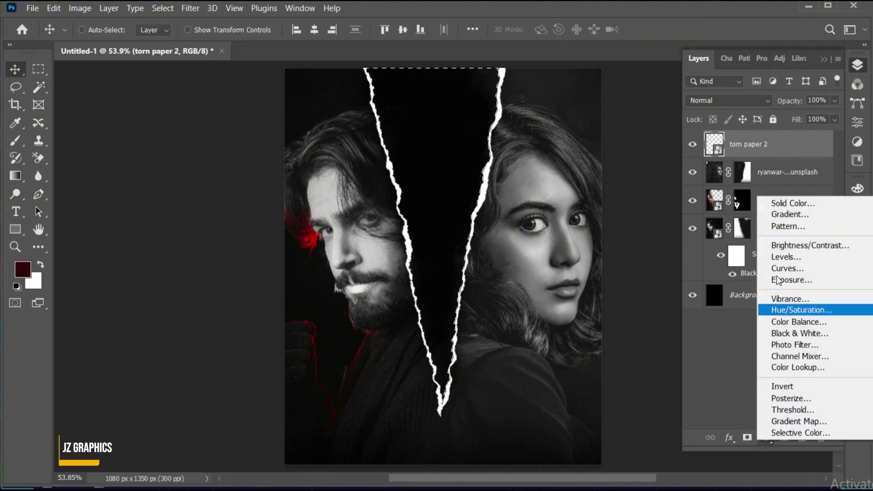
click(798, 216)
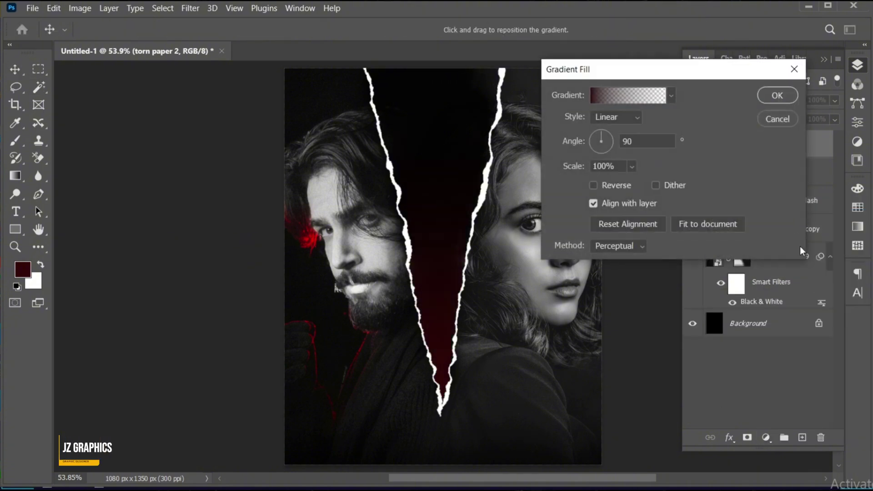
Step: Edit the gradient: bright red left stop, 100%-opacity dark red (310606) right stop
click(610, 92)
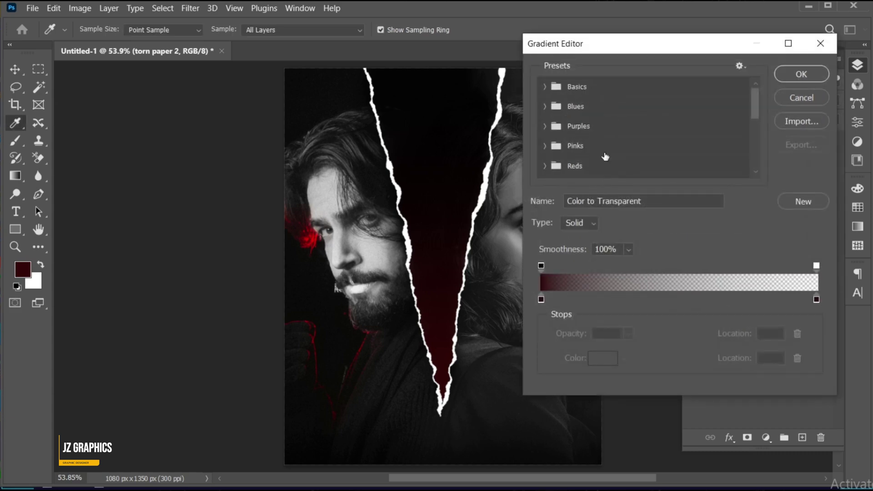
double_click(542, 299)
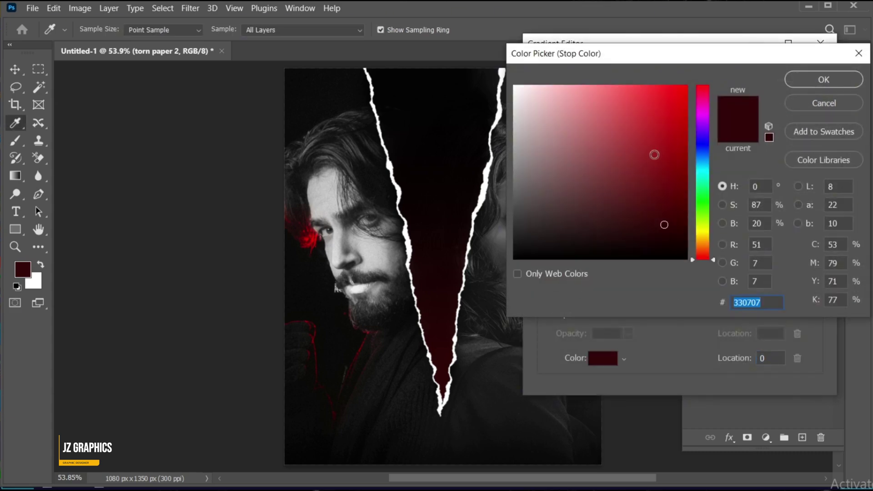
mouse_move(655, 155)
mouse_down()
mouse_move(633, 132)
mouse_move(659, 128)
mouse_up()
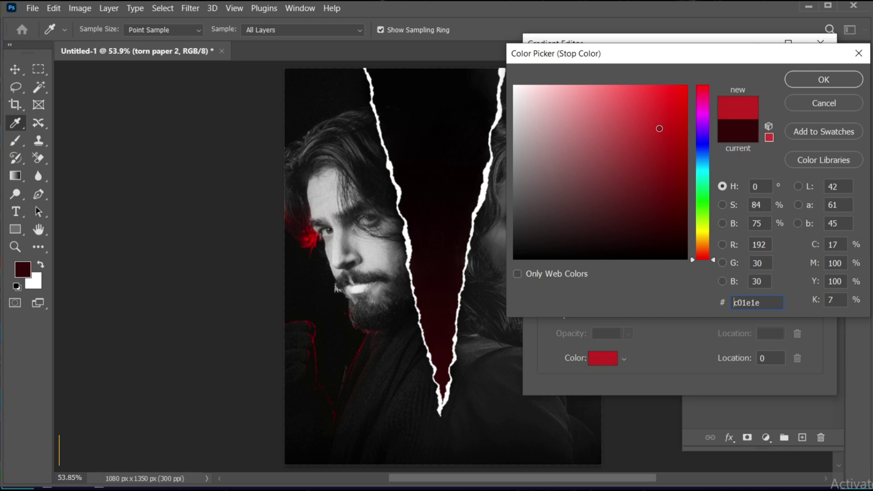
click(828, 78)
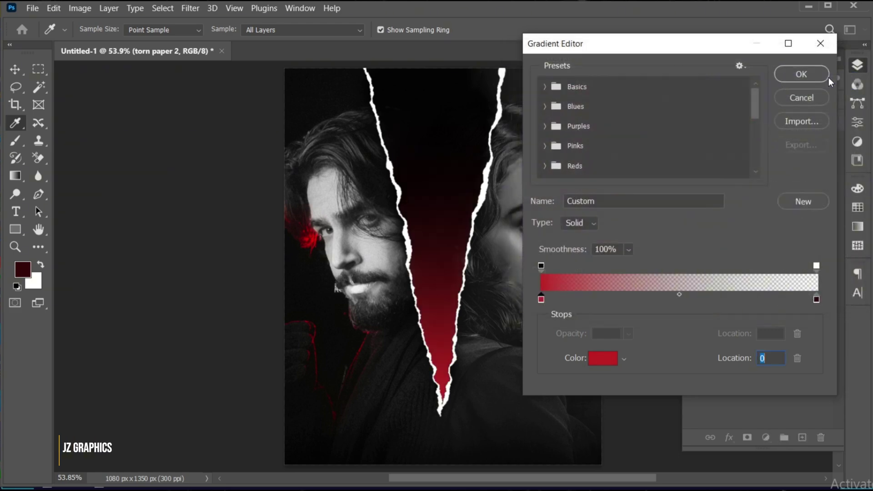
click(818, 266)
click(629, 334)
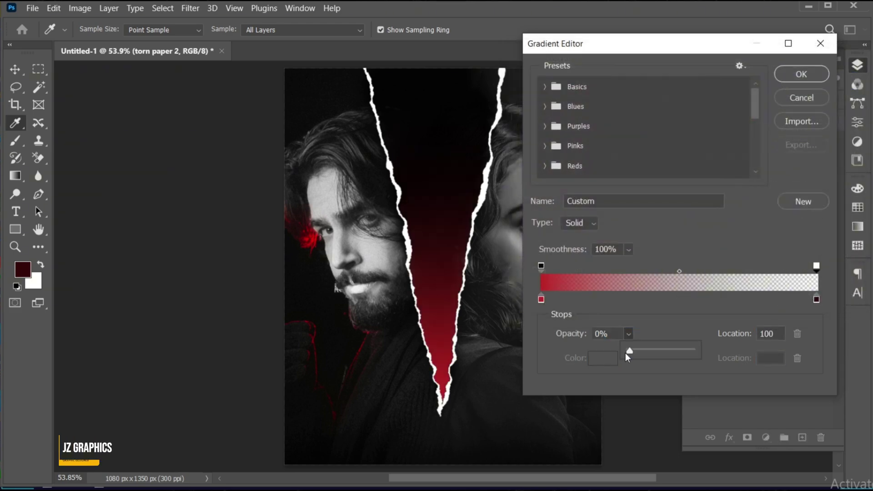
drag(626, 353, 696, 351)
click(817, 300)
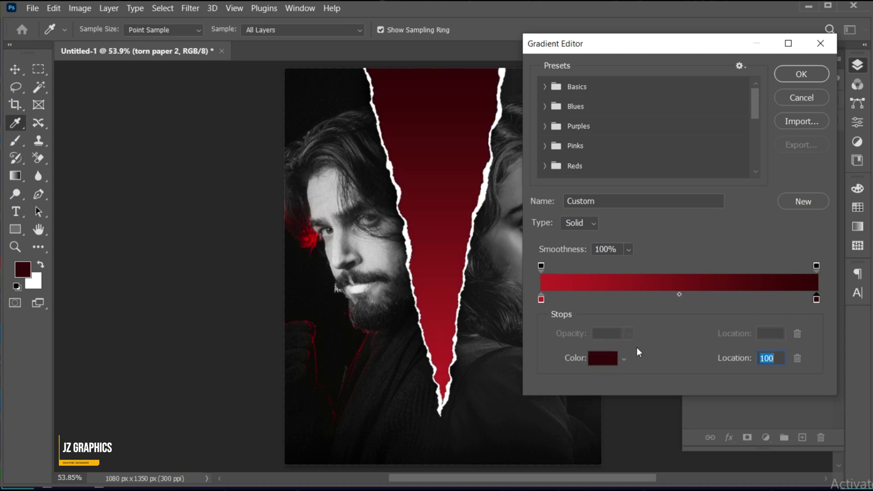
click(605, 357)
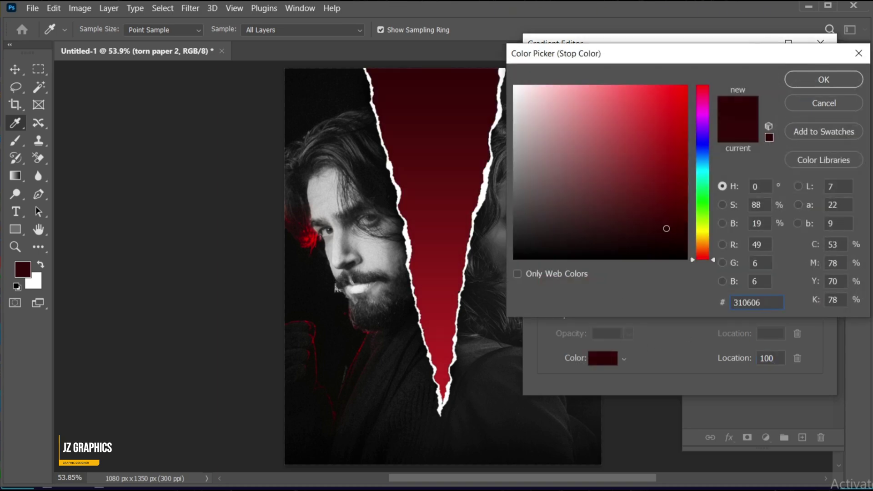
click(834, 77)
click(807, 78)
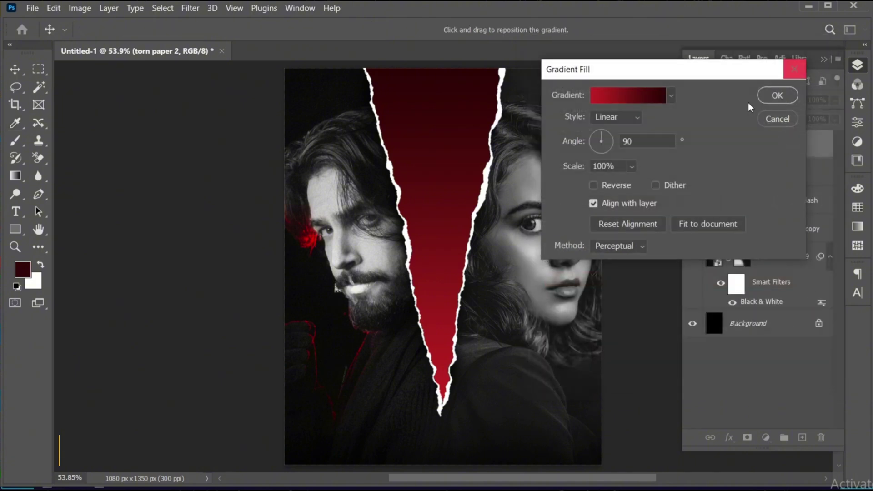
Step: Create the gradient fill layer and redraw it vertically from the top down to the tear's tip
click(777, 96)
scroll(482, 218, down, 2)
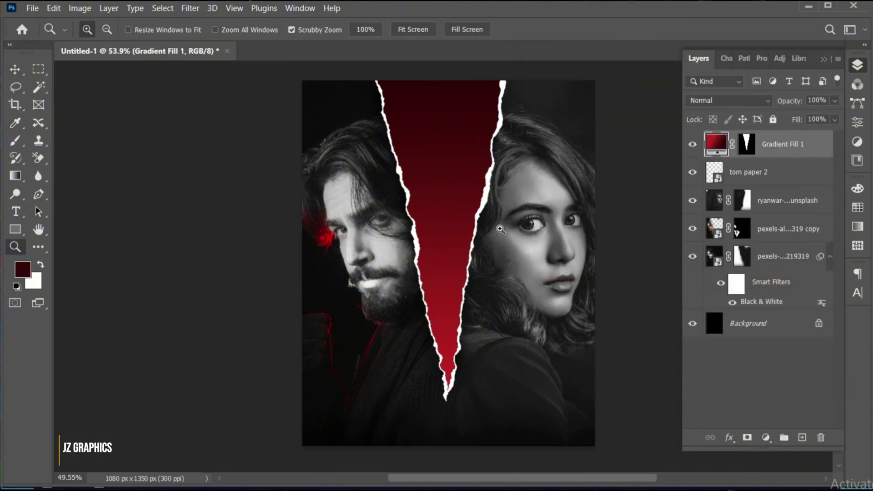
drag(483, 217, 483, 225)
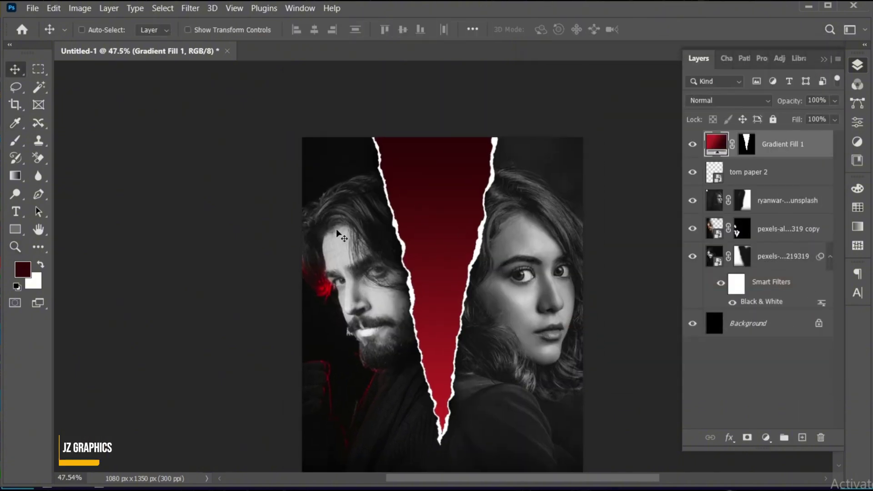
click(15, 176)
drag(453, 118, 434, 357)
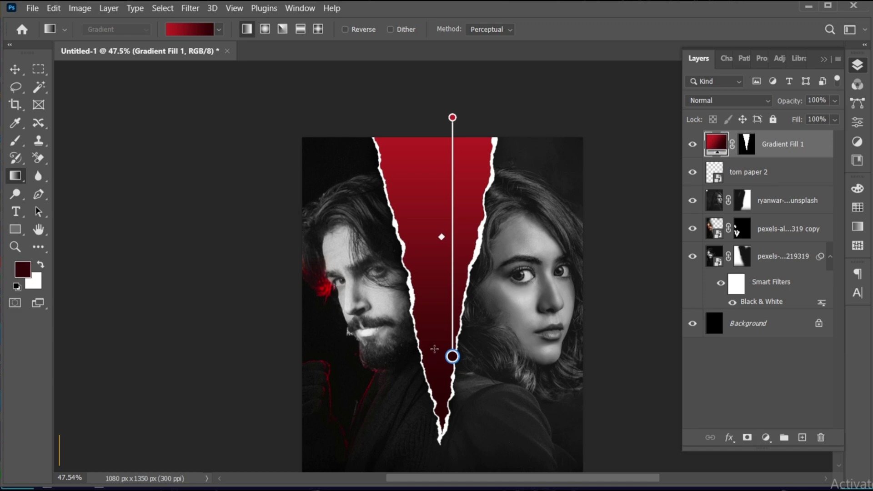
key(v)
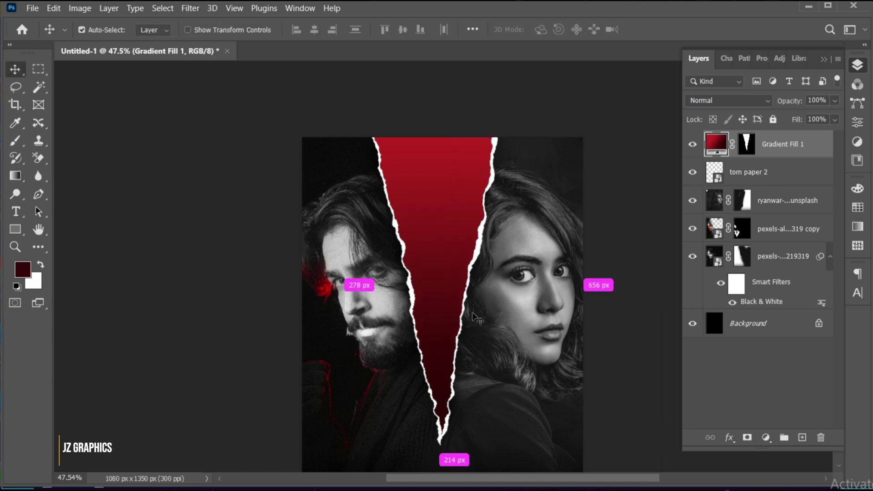
scroll(473, 316, up, 1)
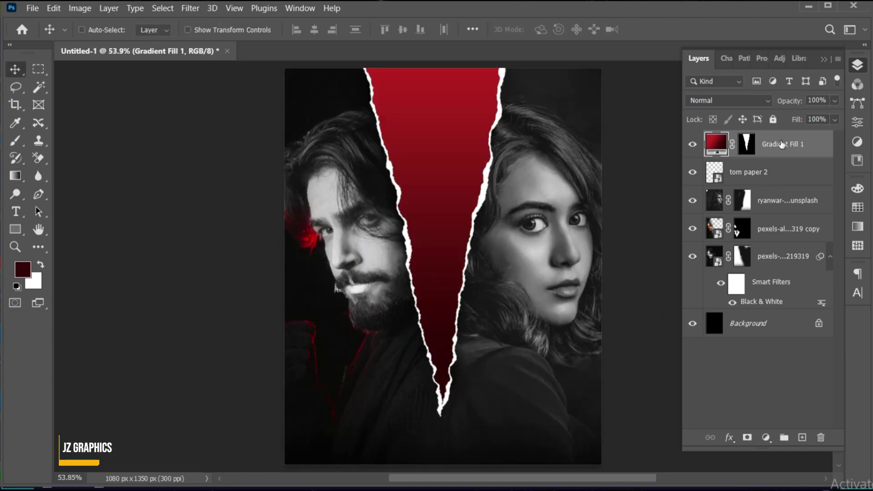
Step: Type the title 'FRACTURED VOWS' in the lower poster and set it in Carmila
click(17, 215)
click(372, 374)
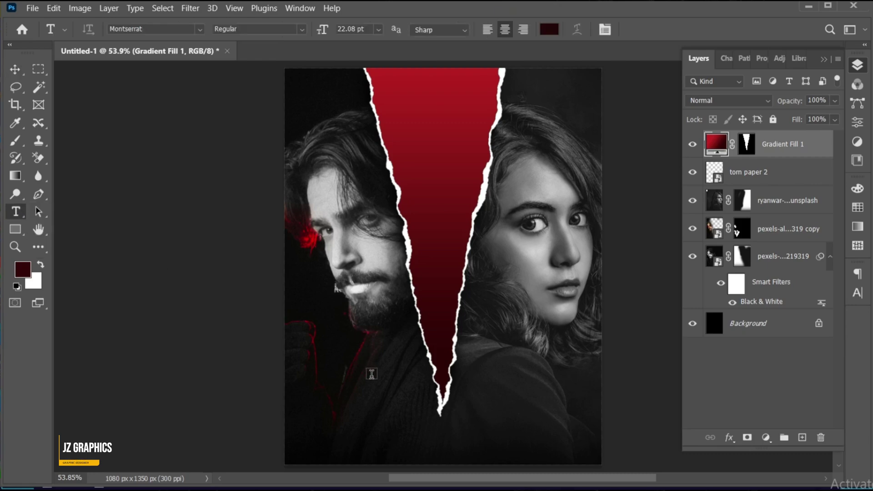
click(371, 374)
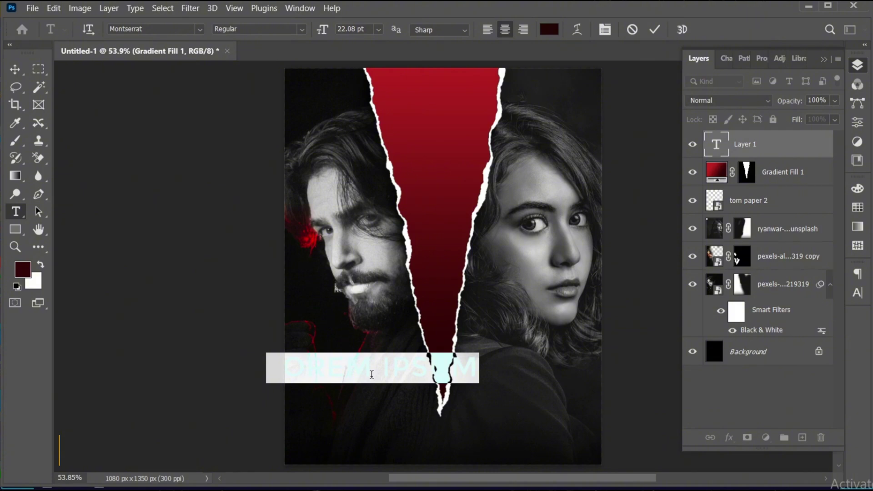
text(FRAC)
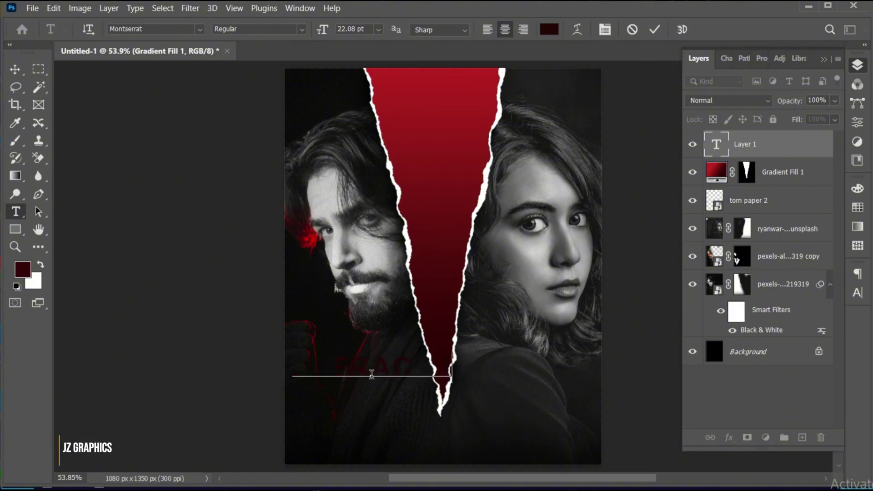
text(TURED VOW)
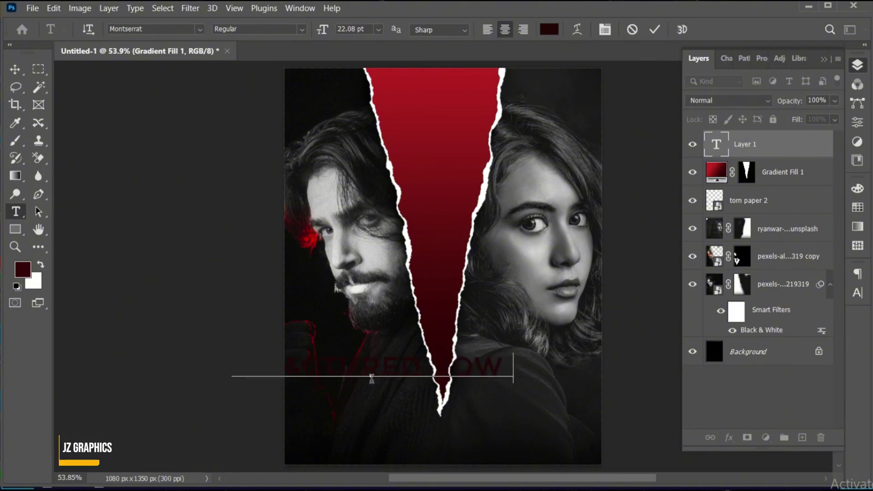
text(S)
key(ctrl+a)
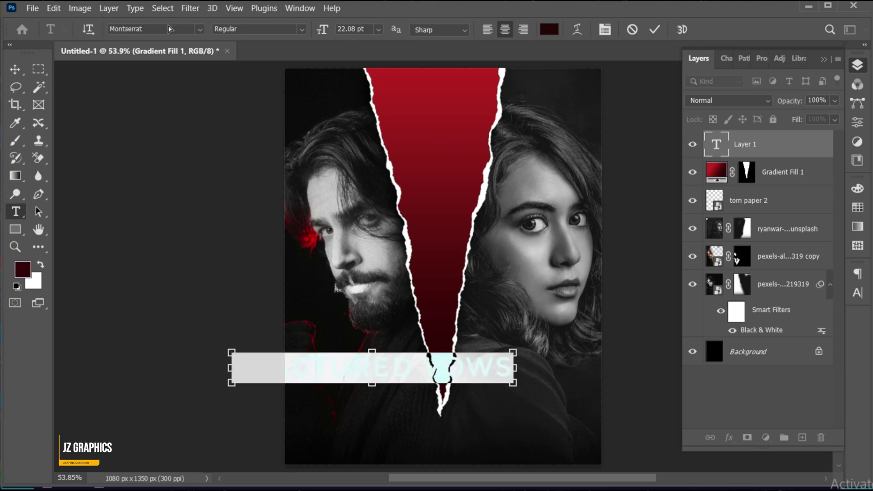
click(163, 30)
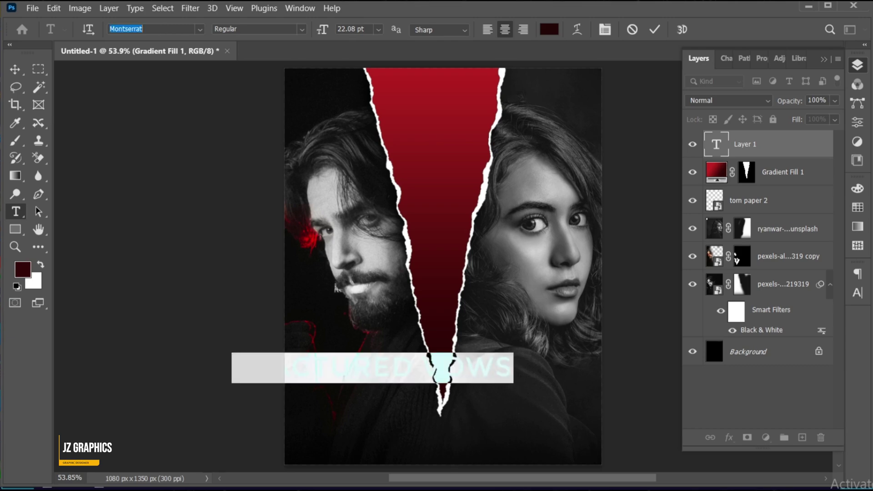
text(carmila)
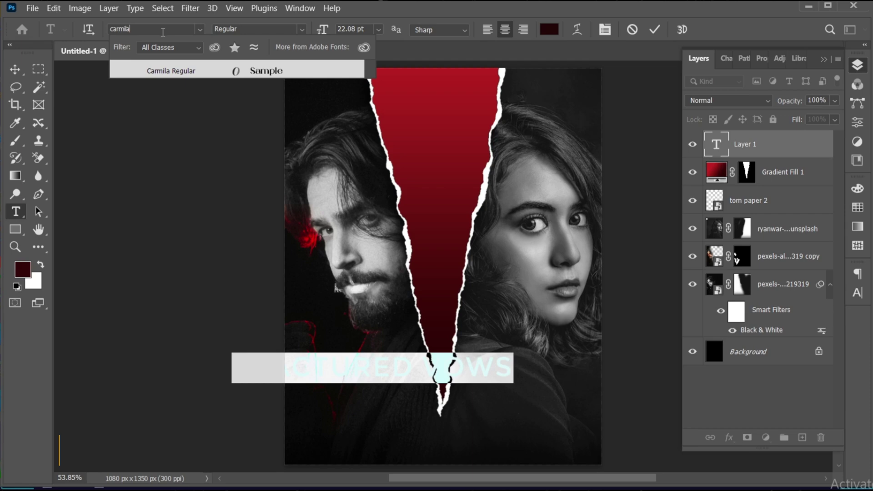
click(177, 73)
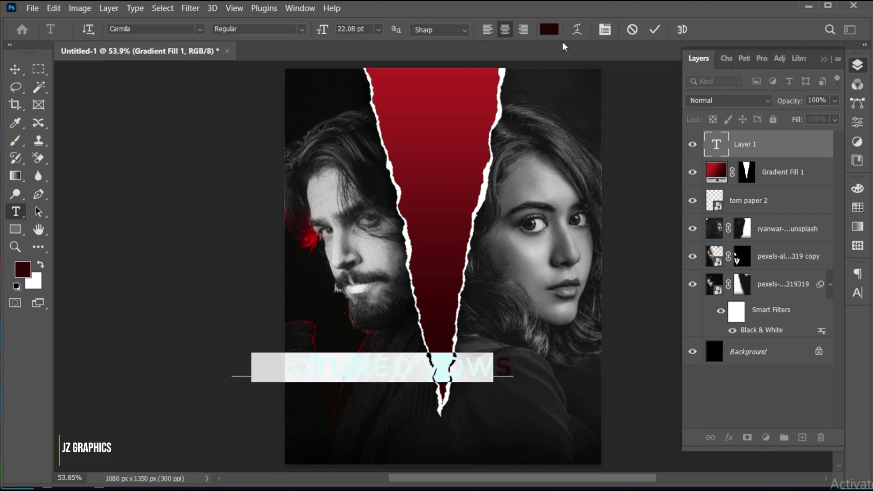
Step: Make the title white with tracking 50 and commit the text
click(548, 30)
drag(518, 90, 514, 87)
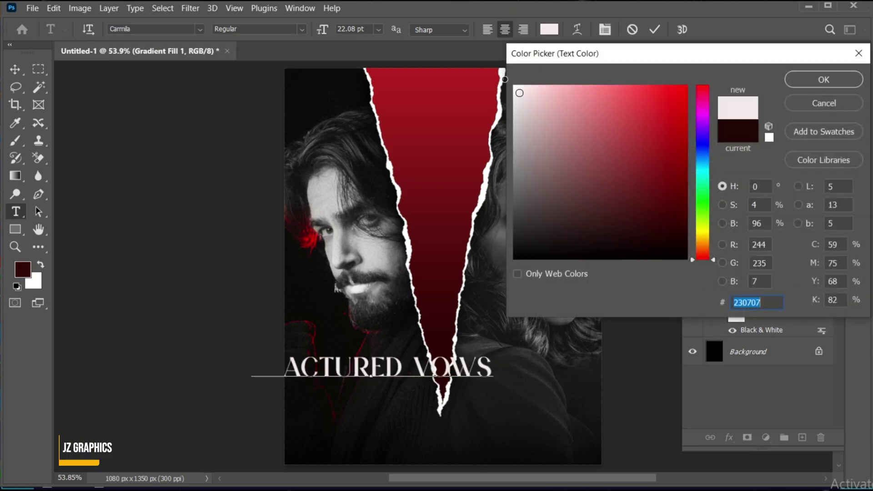
click(807, 82)
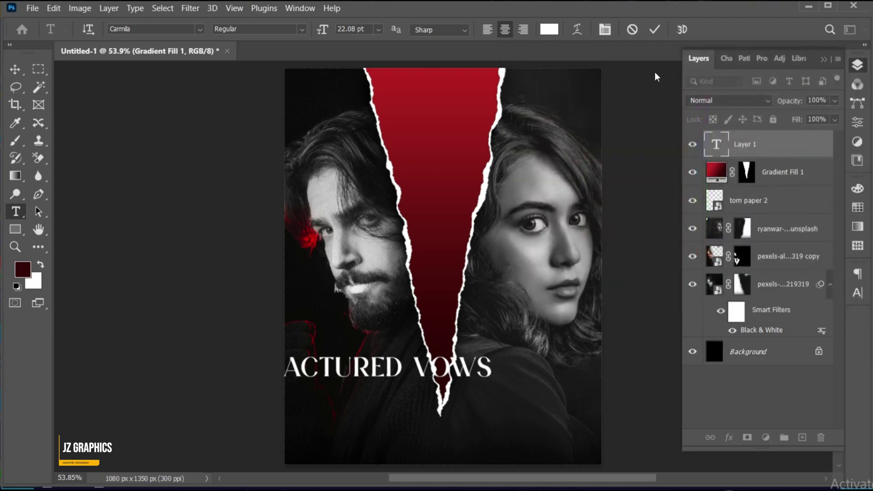
click(858, 292)
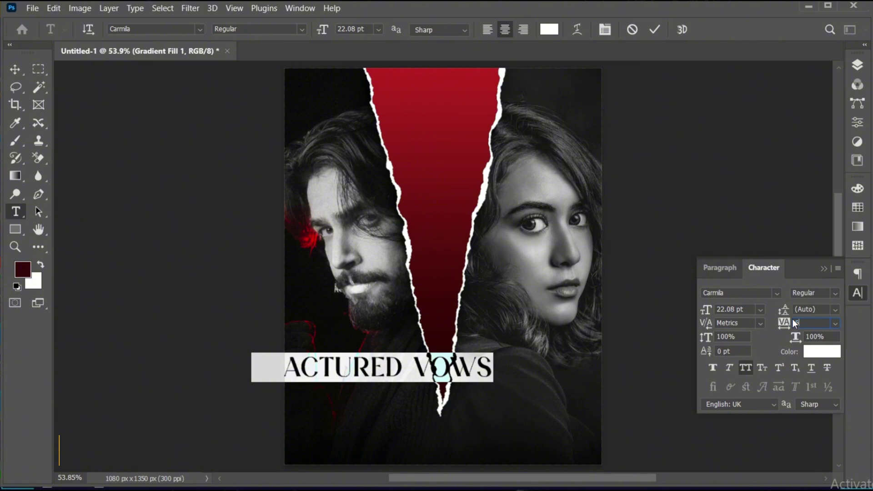
text(50)
key(Return)
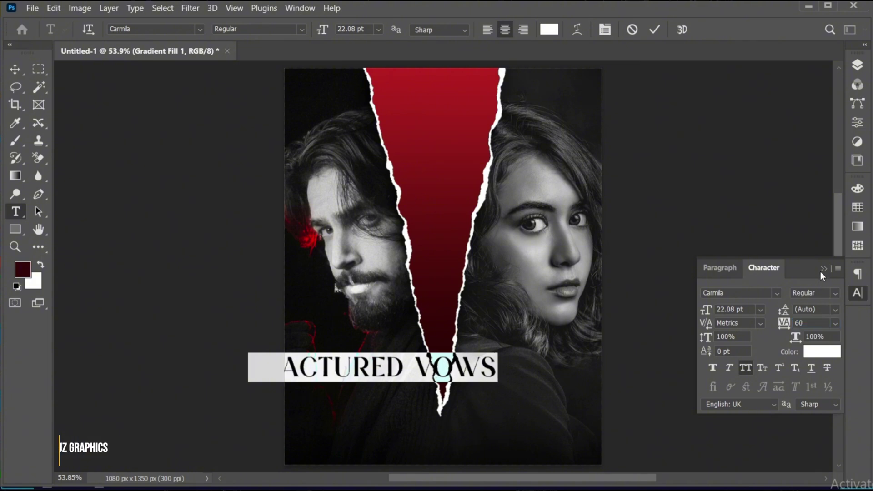
click(822, 270)
click(655, 30)
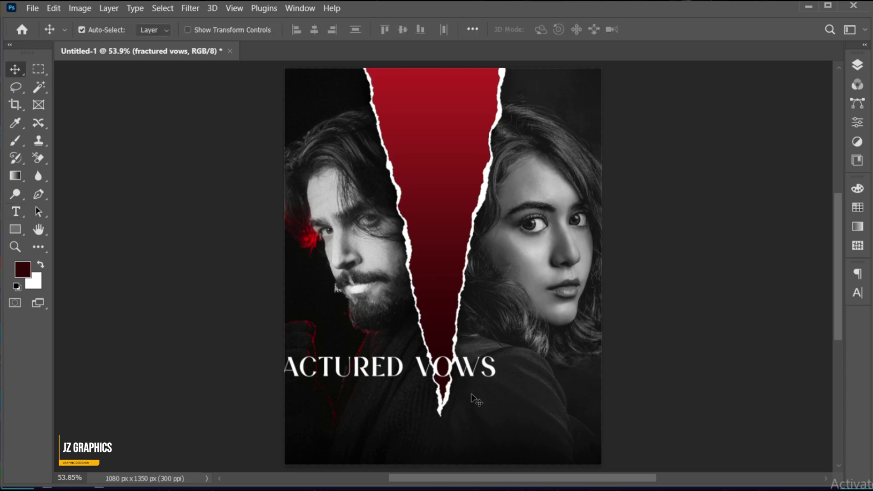
Step: Scale the title to about 89% and centre it horizontally on the canvas
key(ctrl+t)
drag(497, 383, 471, 384)
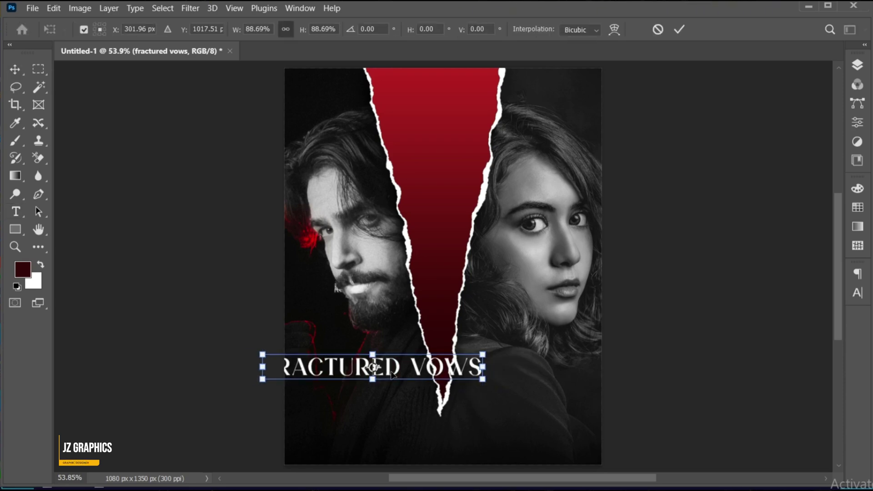
drag(393, 375, 460, 397)
key(Return)
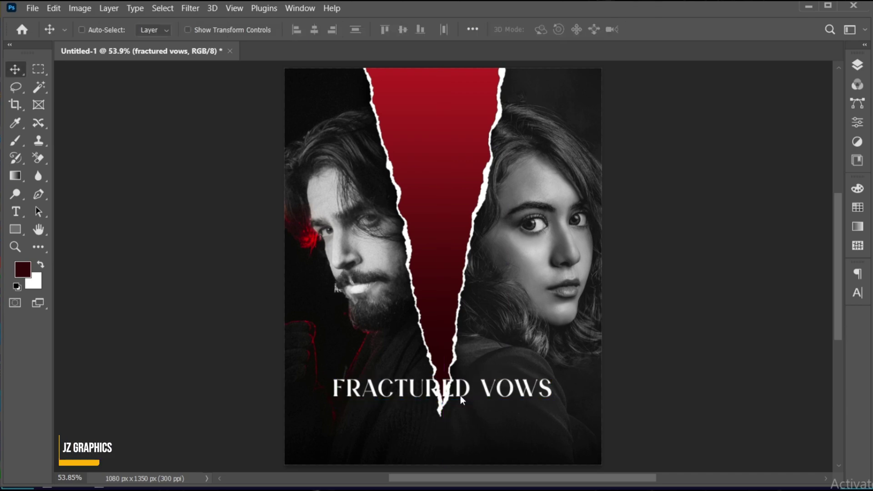
key(ctrl+a)
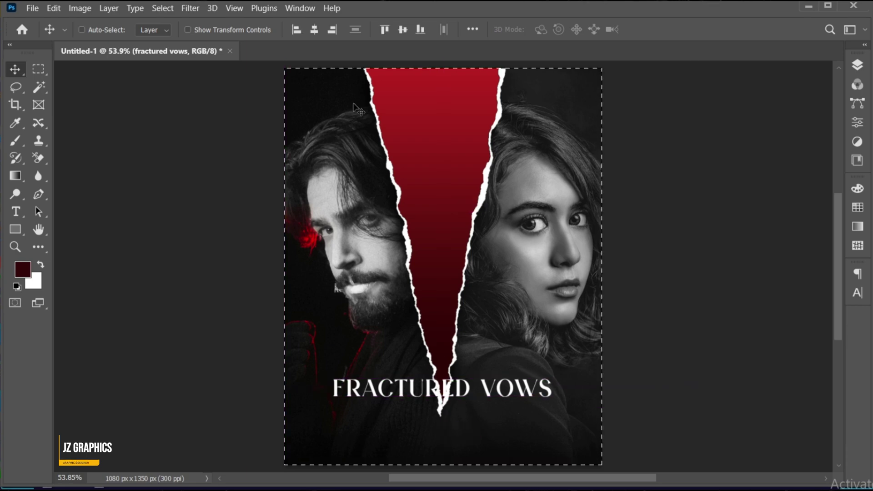
click(314, 30)
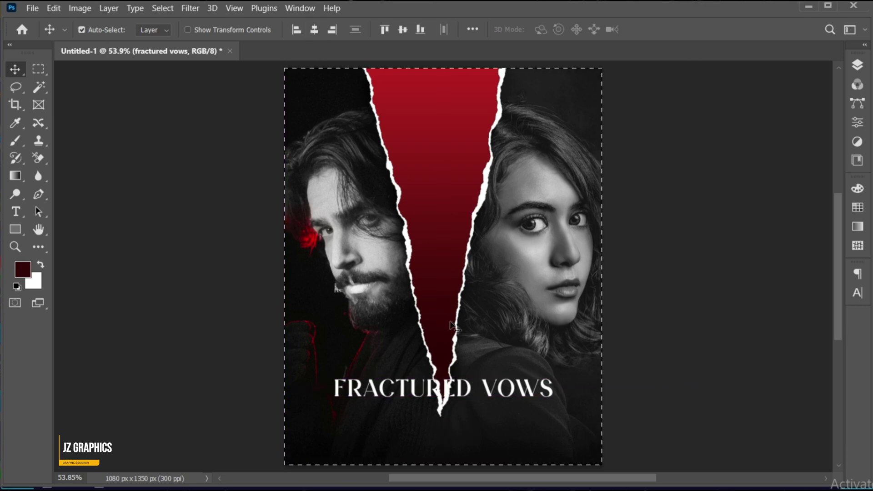
key(ctrl+d)
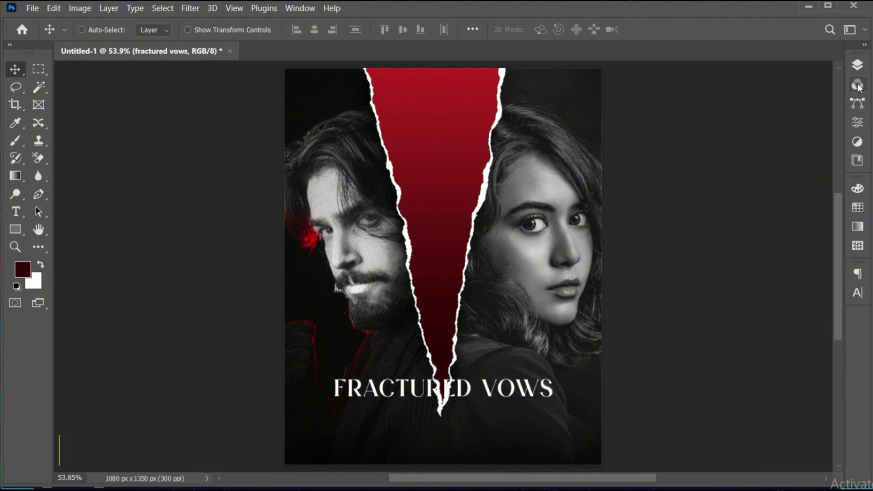
Step: Add a #340707 dark red Solid Color fill layer above the torn paper 2 layer
click(857, 67)
click(737, 200)
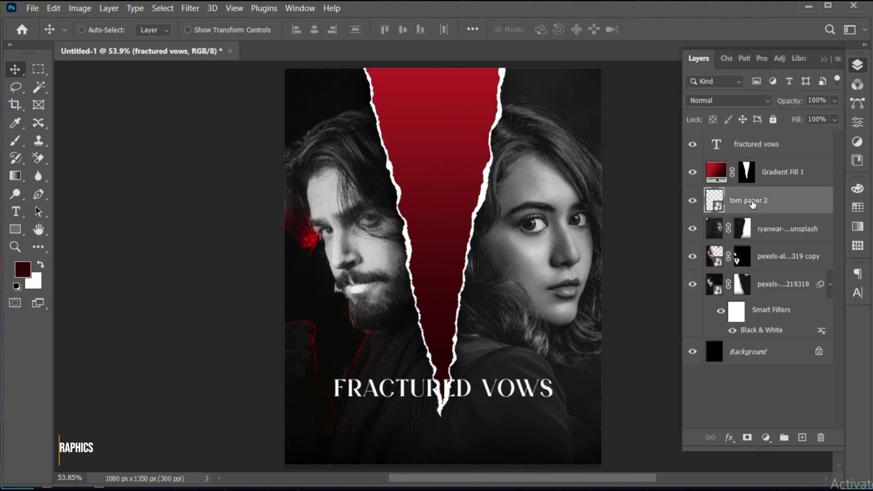
click(39, 86)
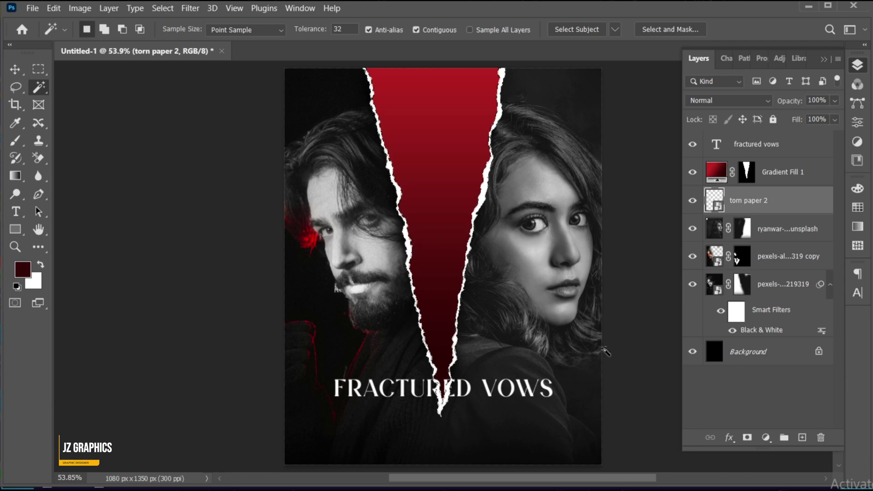
click(767, 438)
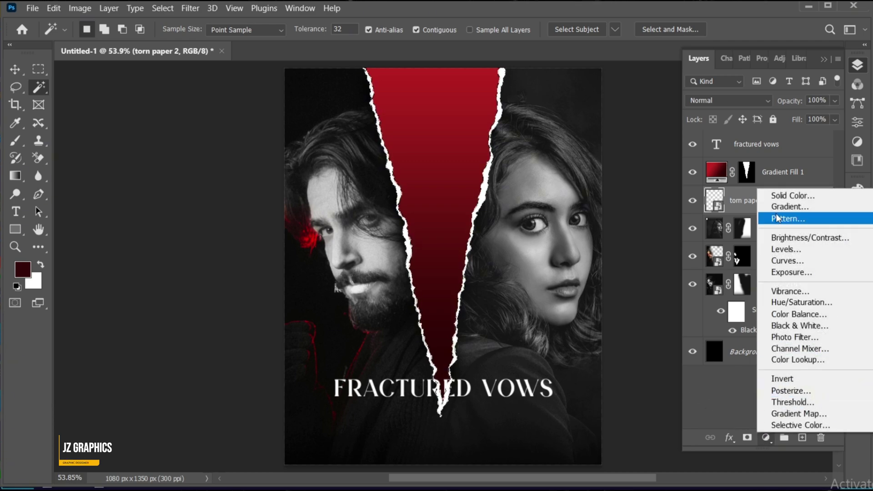
click(776, 195)
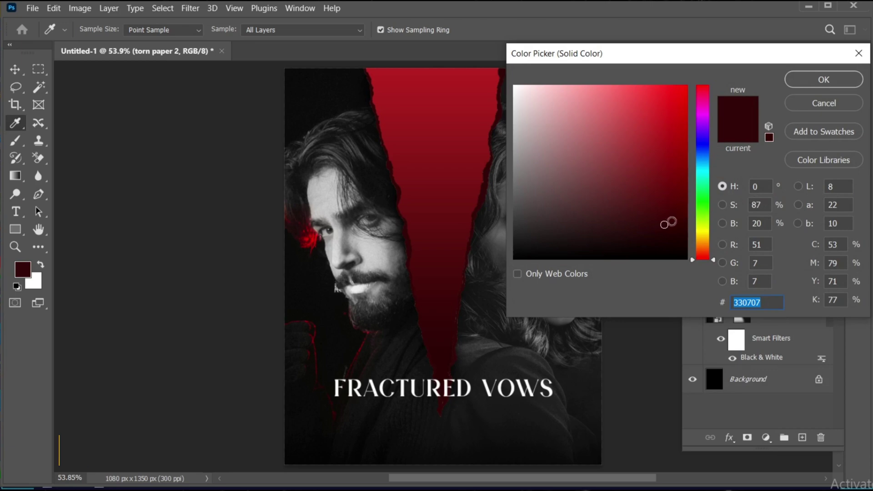
click(665, 224)
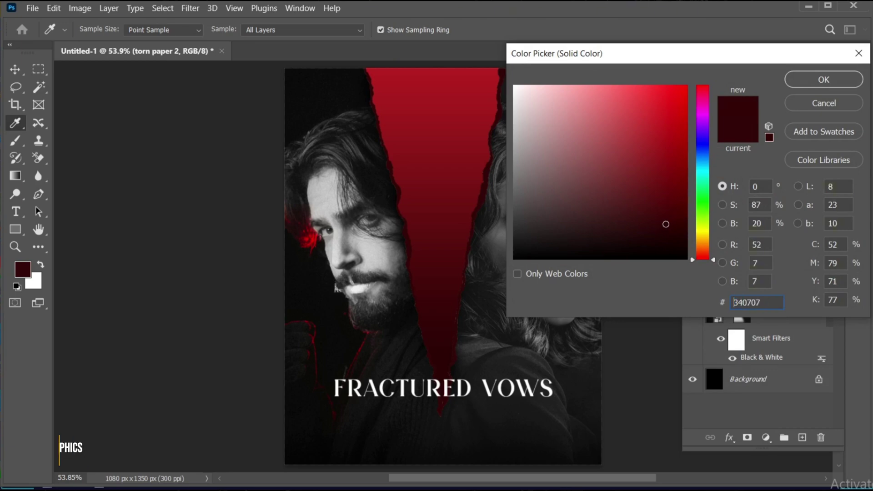
click(810, 85)
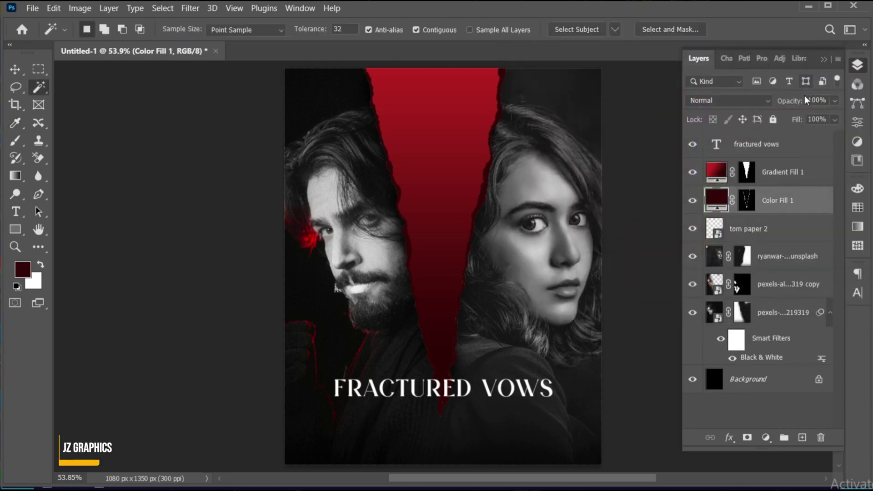
key(v)
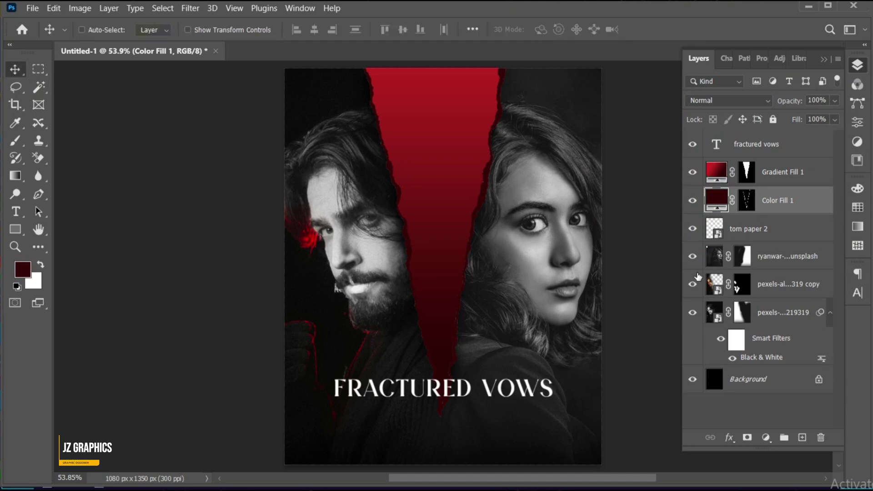
ctrl+click(483, 380)
Step: Scale the FRACTURED VOWS title down to about 94%
key(ctrl+t)
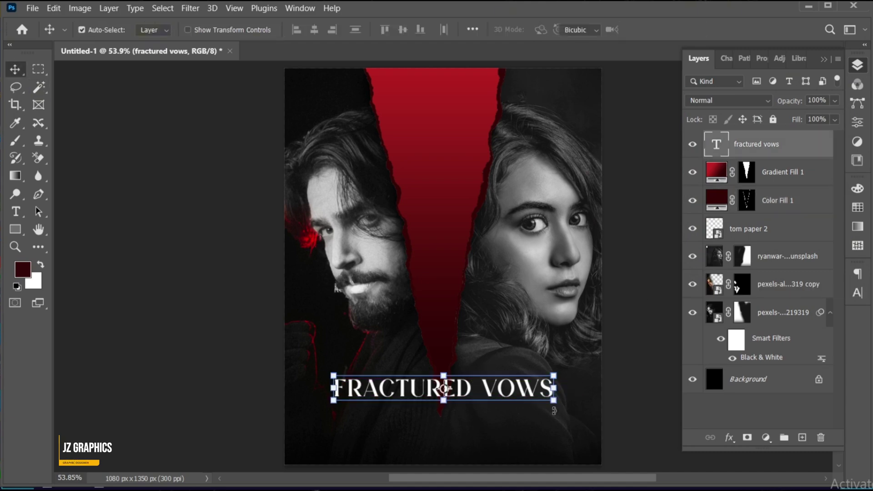
drag(559, 402, 547, 400)
key(Return)
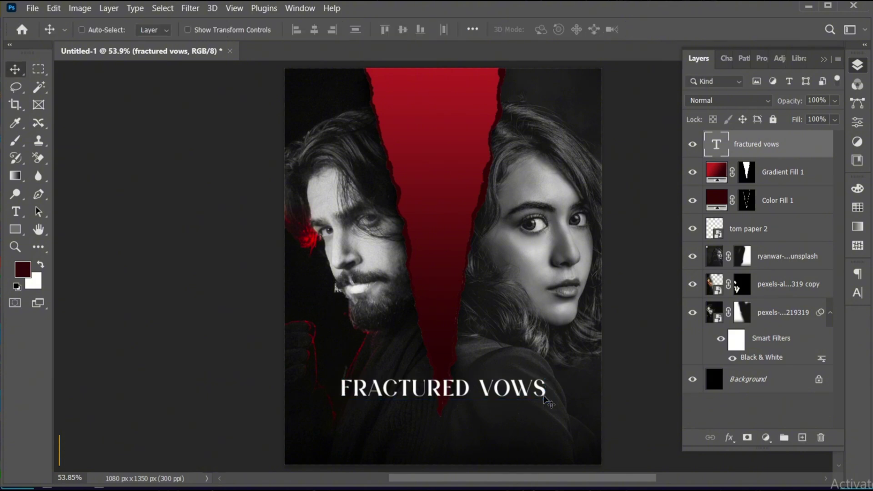
Step: Paste the tagline as a new text line and set it in Montserrat SemiBold
key(t)
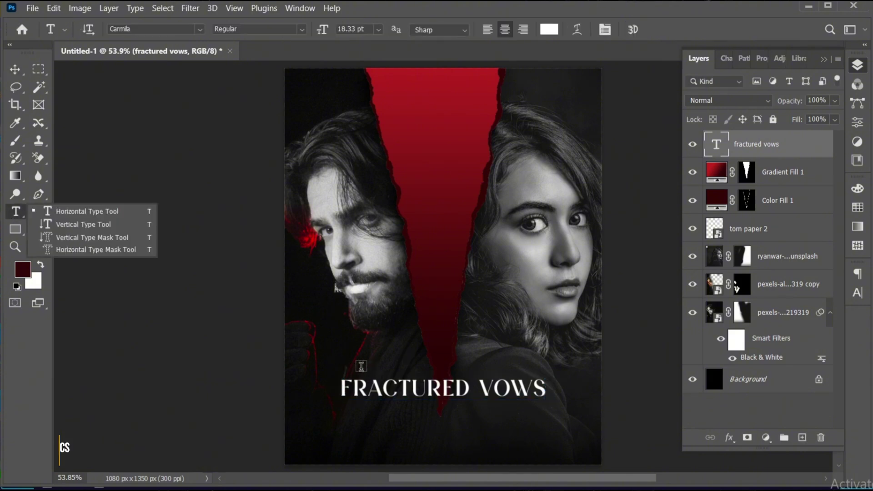
click(360, 367)
click(362, 372)
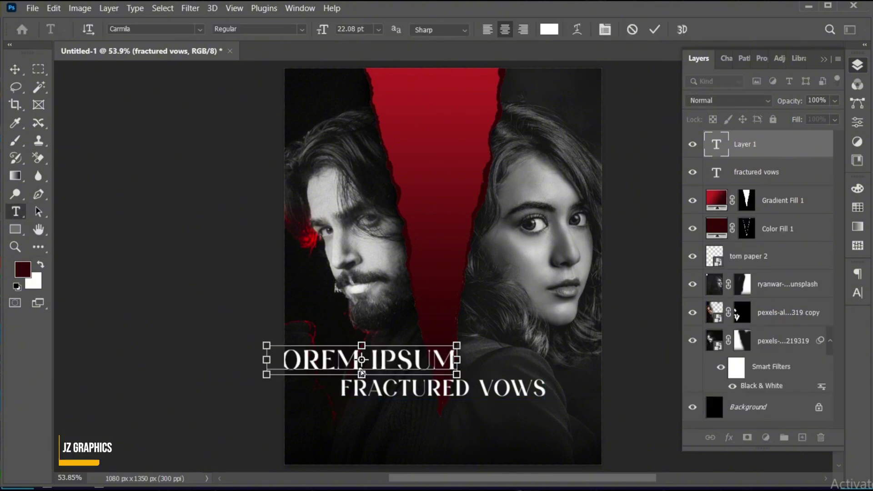
key(ctrl+v)
key(ctrl+a)
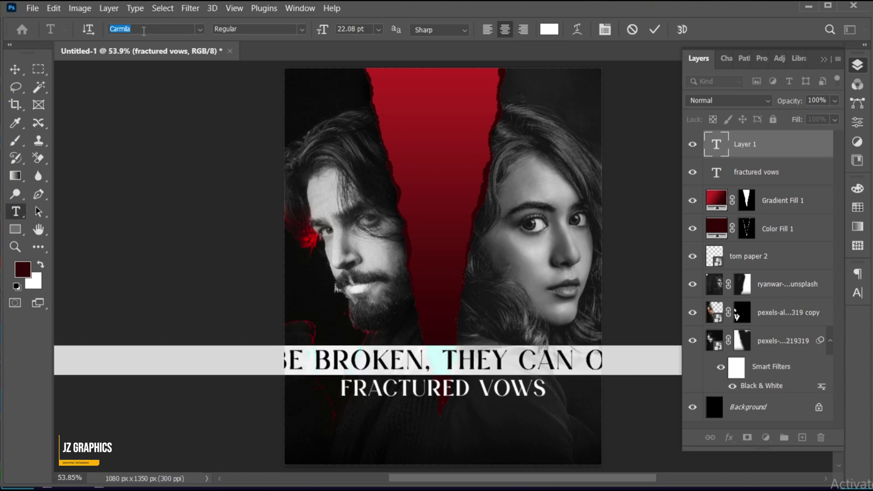
text(montserr)
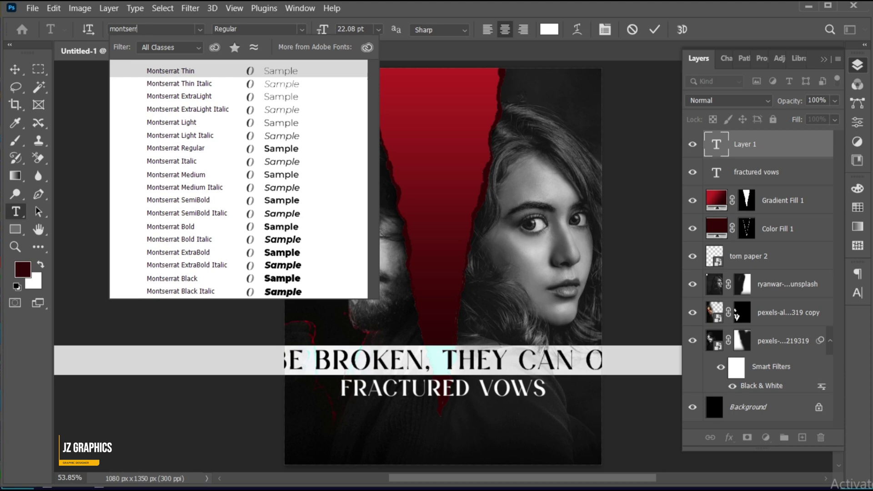
click(190, 200)
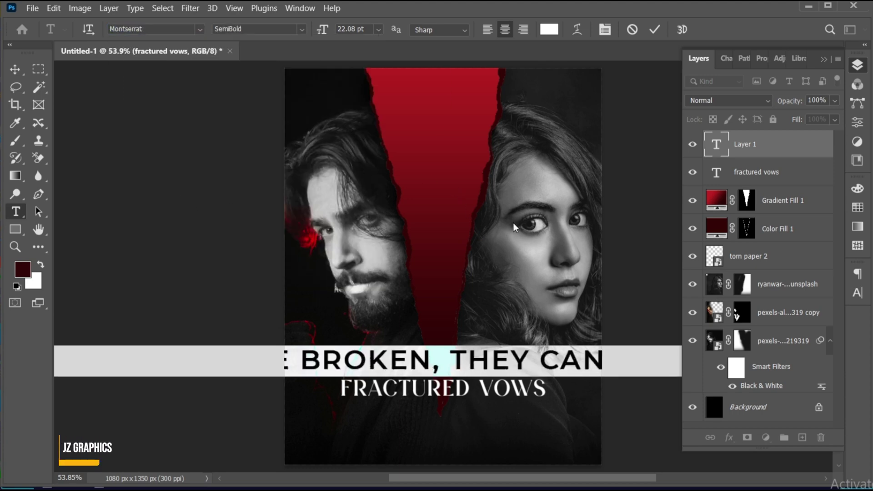
key(ctrl+Return)
Step: Scale the tagline to about 18% and centre it just above the title
key(ctrl+t)
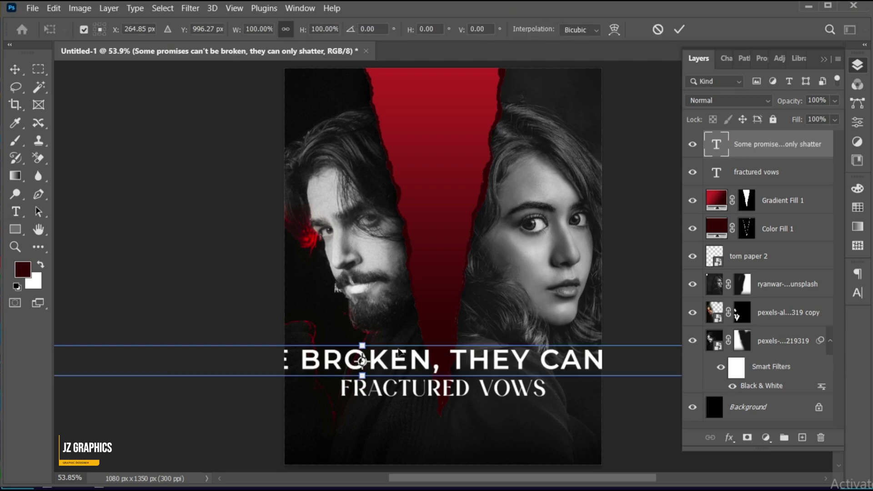
drag(362, 344, 464, 376)
drag(499, 377, 521, 371)
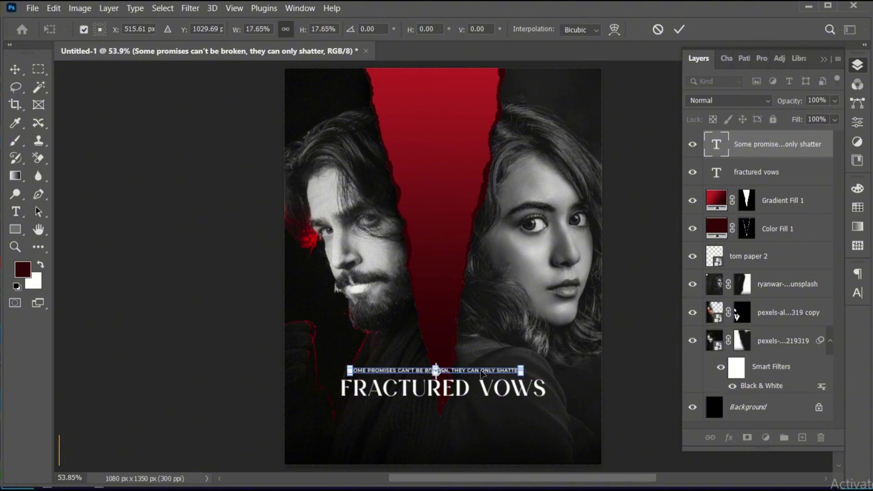
key(Return)
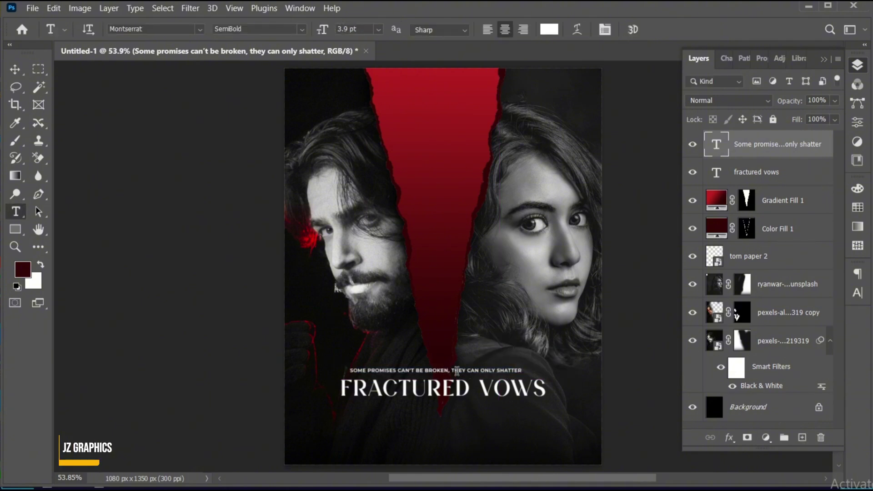
key(v)
drag(466, 377, 474, 376)
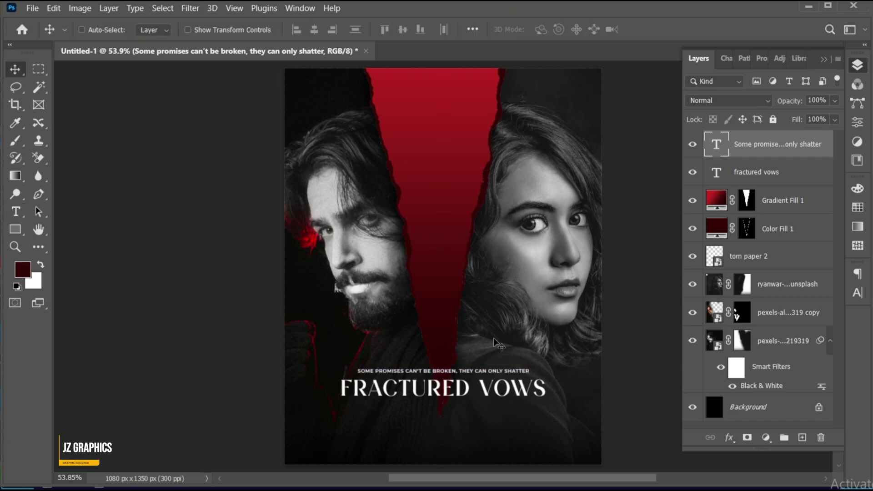
key(Down)
key(Down)
key(Down)
key(Down)
key(Down)
key(Down)
key(Down)
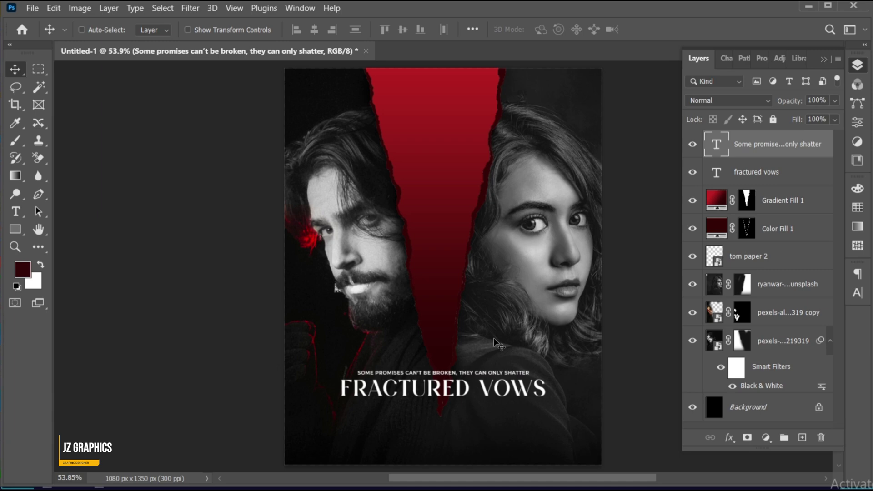
key(ctrl+t)
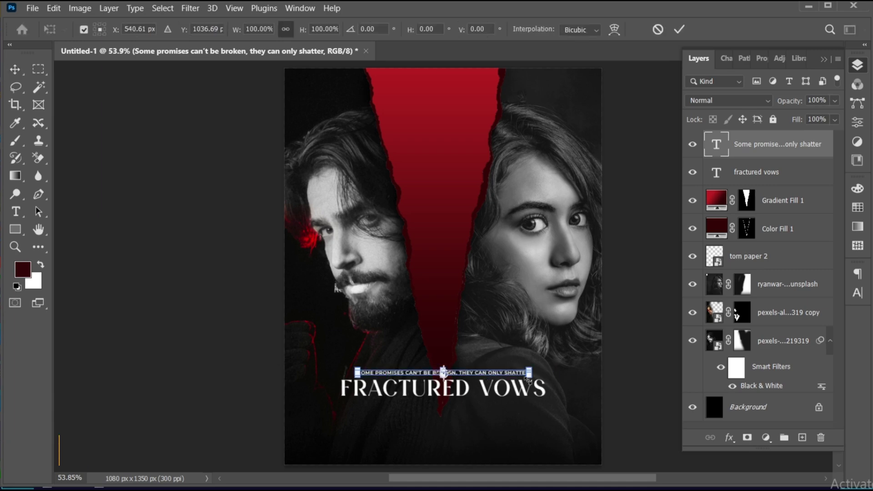
key(Return)
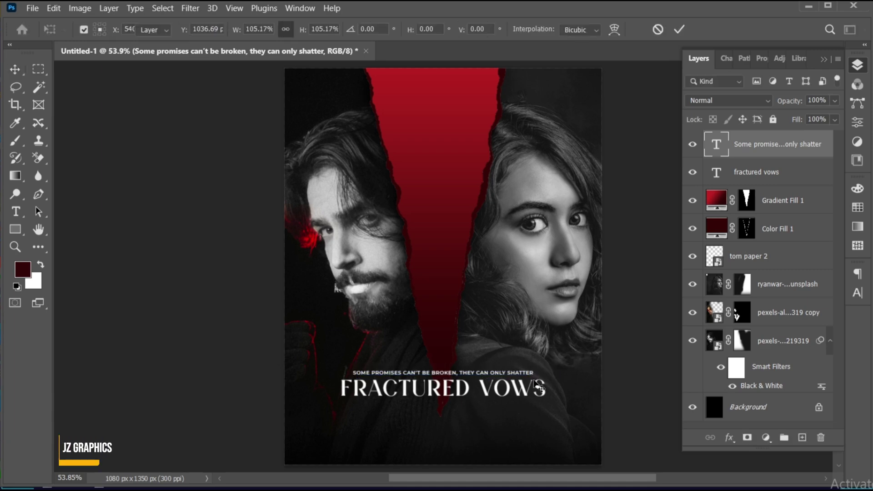
Step: Paste the director credit as a new text line below the title and scale it to fit
key(t)
click(456, 418)
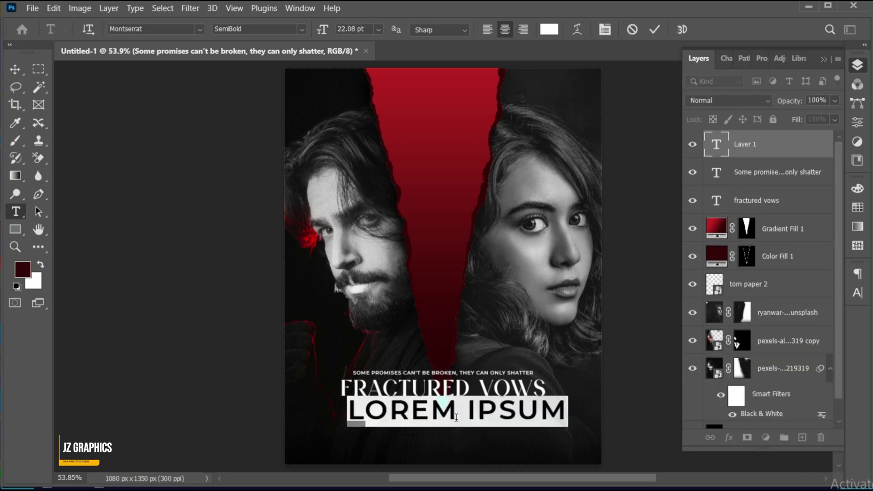
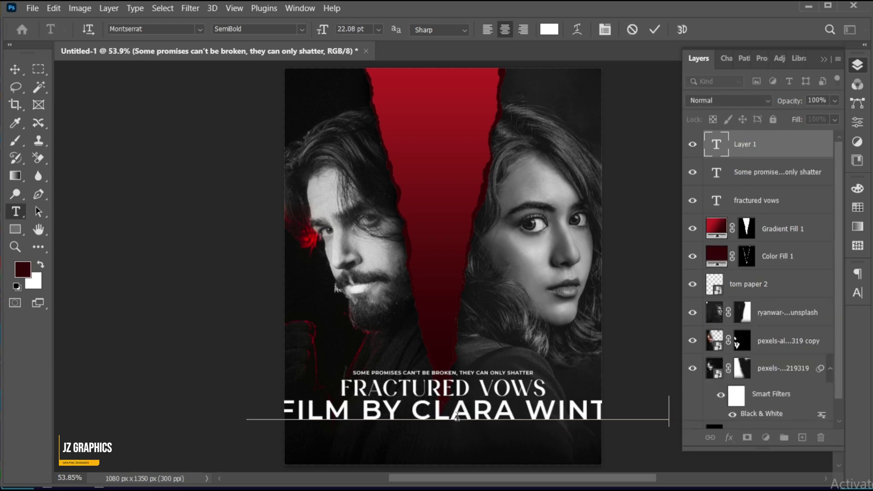
key(ctrl+Return)
key(ctrl+t)
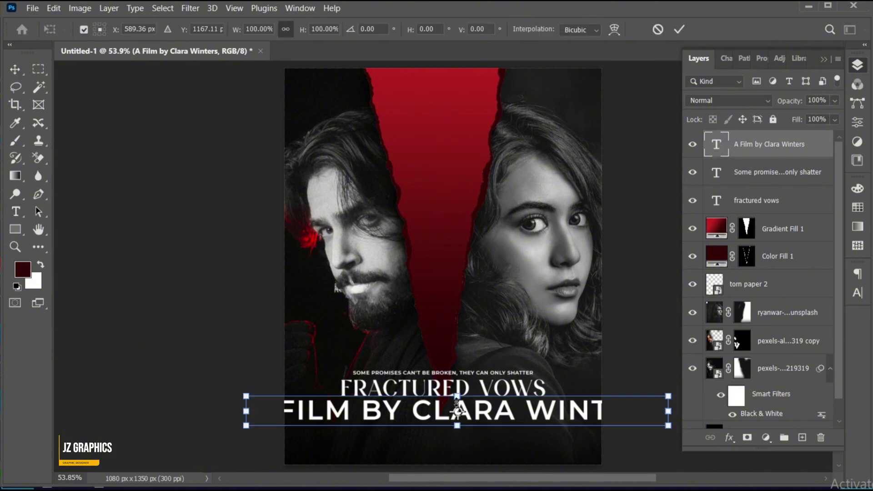
drag(457, 396, 470, 401)
key(Return)
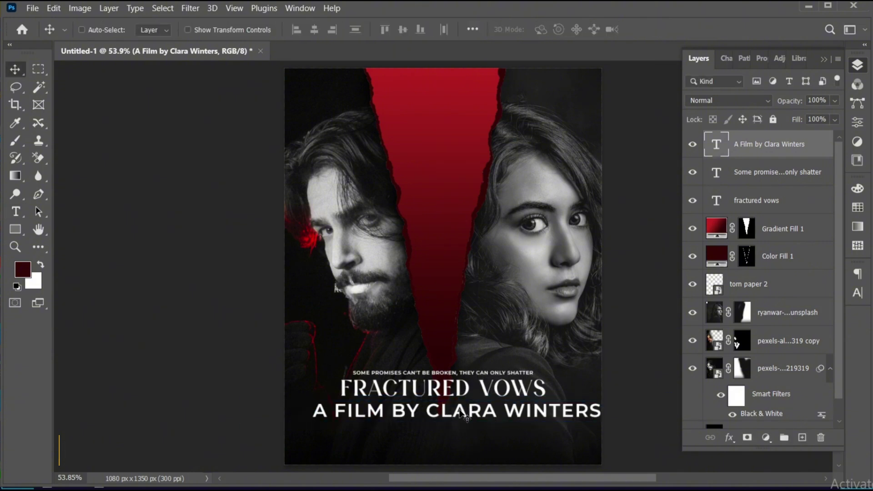
Step: Set the credit line in Adobe Garamond Pro Bold Italic
double_click(460, 411)
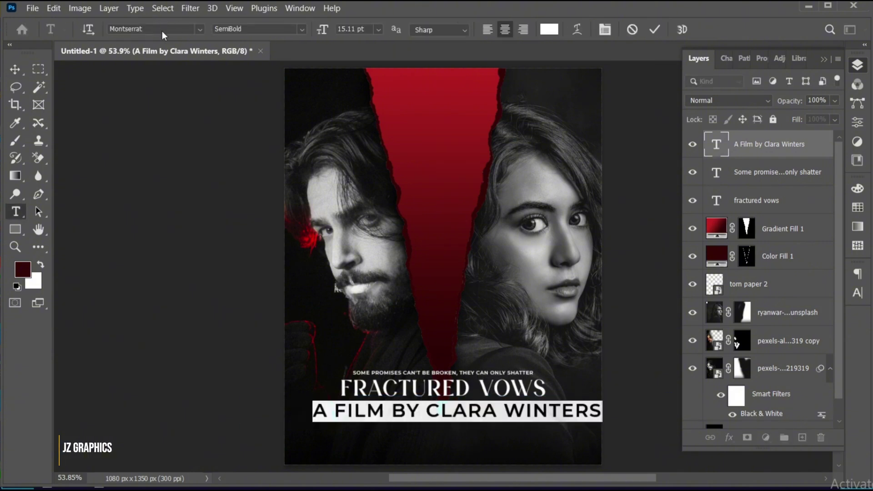
click(162, 30)
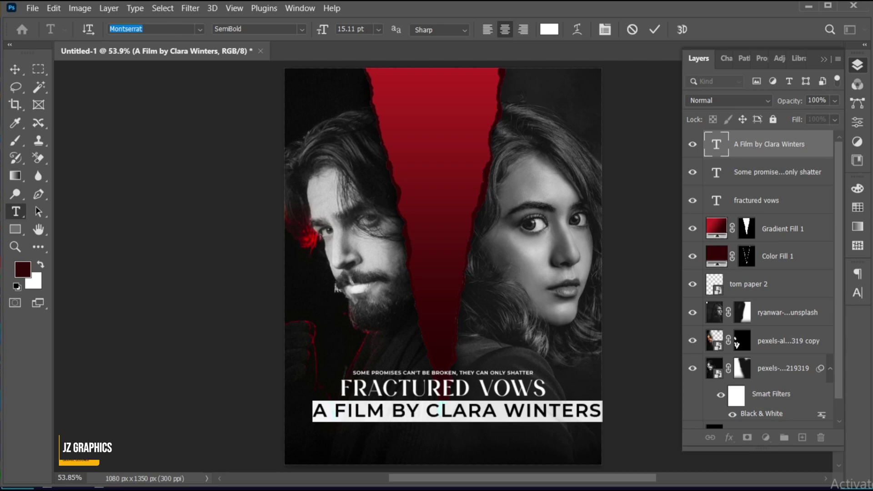
text(garamond)
key(Down)
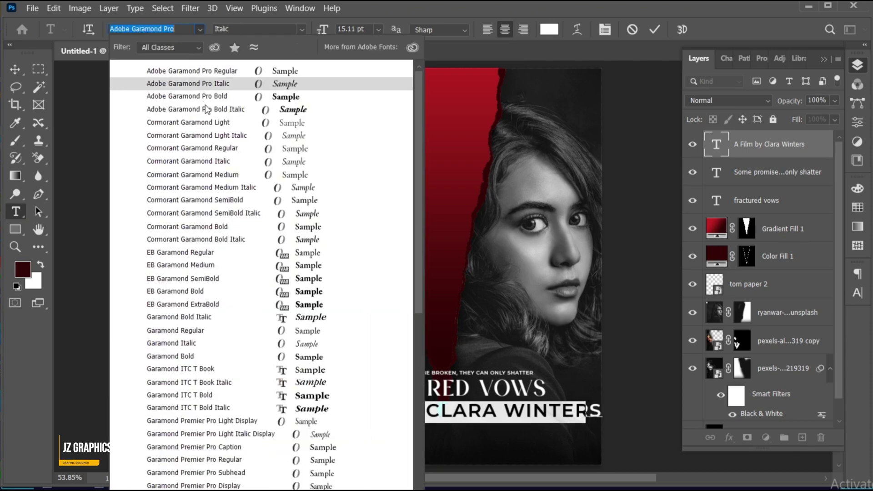
click(205, 109)
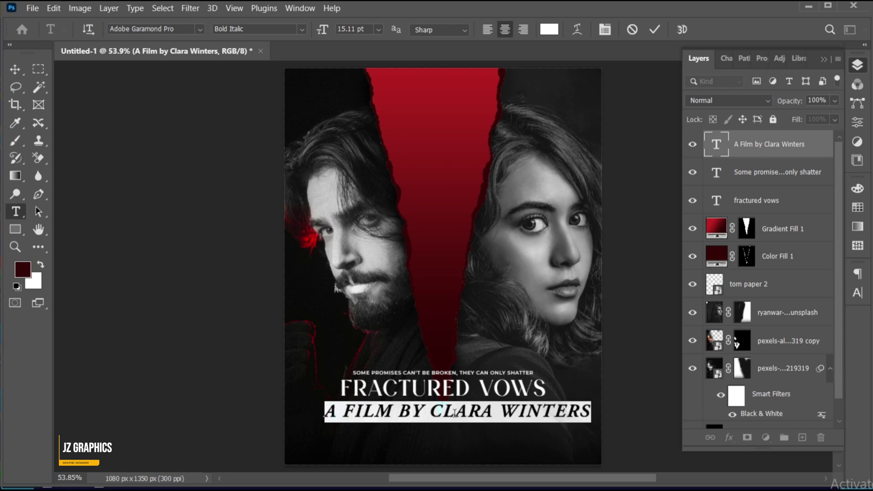
Step: Colour the director's name deep red at 16 pt
click(433, 415)
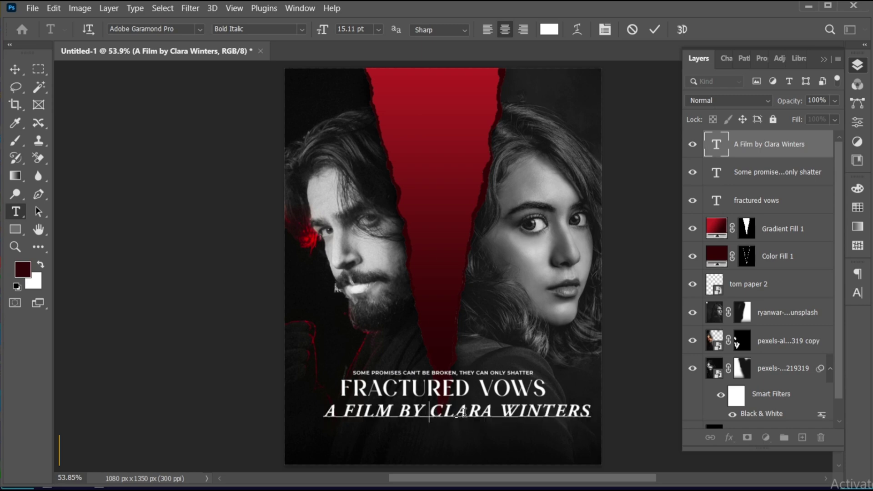
shift+click(587, 412)
click(549, 29)
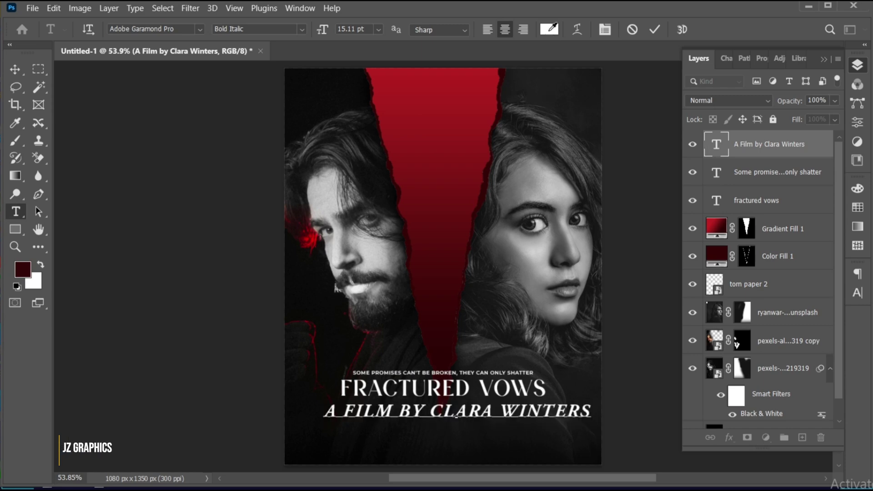
drag(633, 146, 676, 144)
click(821, 82)
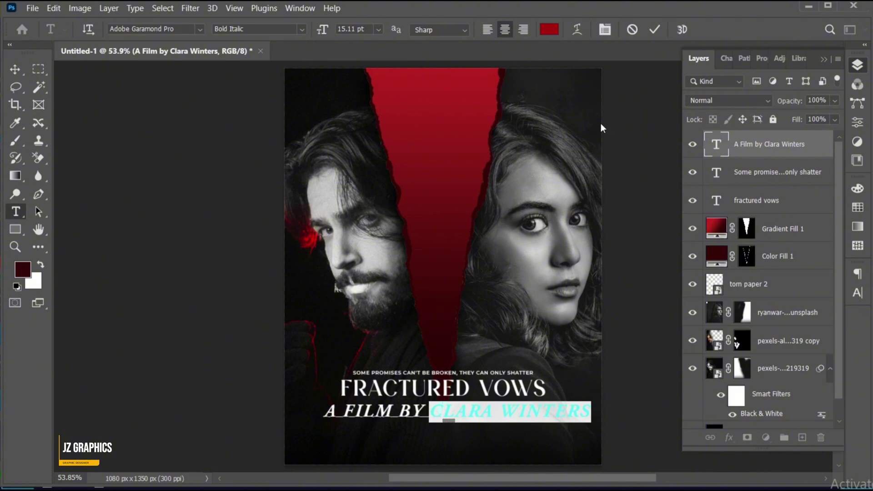
double_click(368, 28)
text(16)
key(Return)
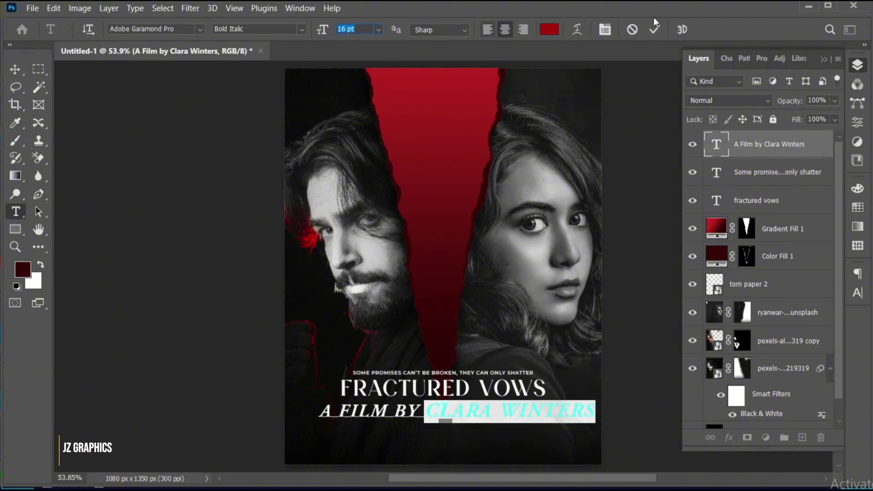
click(656, 30)
Step: Shrink the A FILM BY line and position it just under VOWS
key(v)
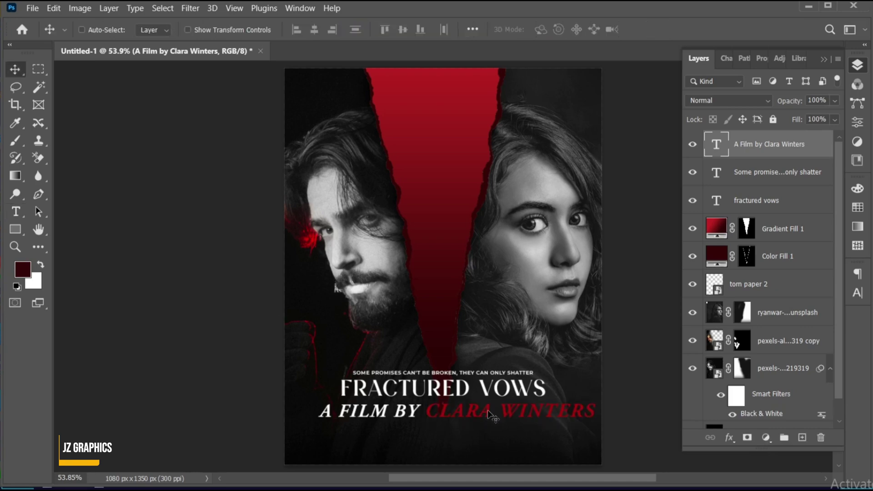
key(ctrl+t)
drag(595, 423, 514, 415)
key(Return)
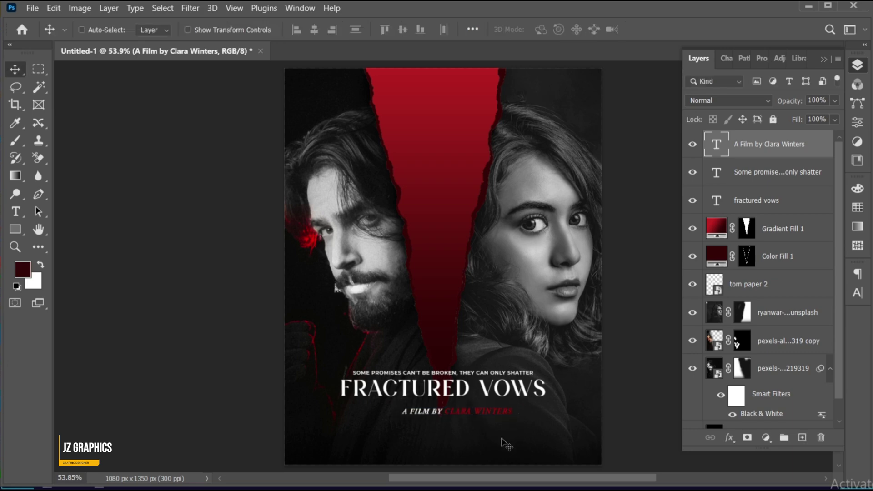
key(z)
drag(478, 440, 499, 433)
key(v)
drag(537, 387, 546, 387)
key(ctrl+t)
key(Return)
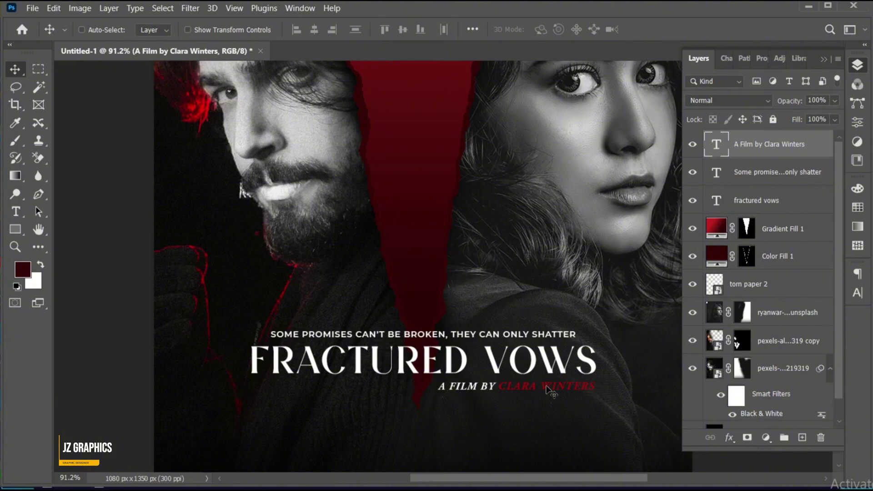
key(ctrl+0)
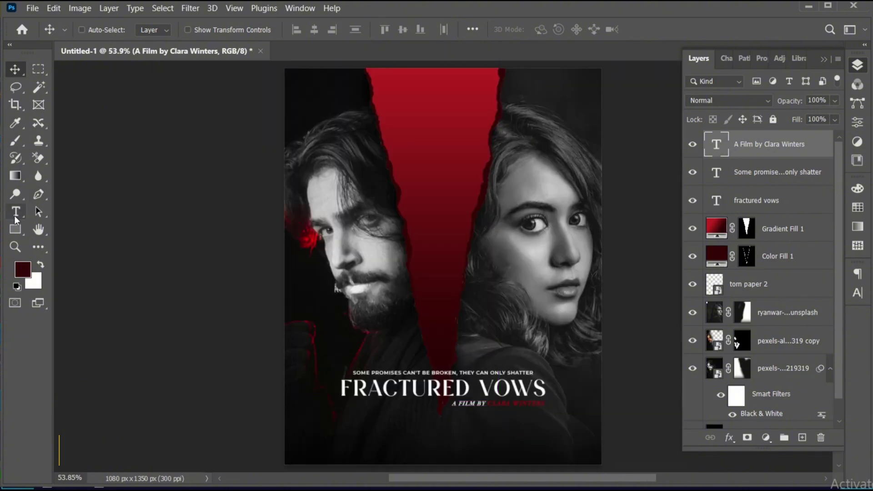
Step: Draw a horizontal text box below the title and select its placeholder text
click(15, 219)
click(349, 424)
drag(354, 425, 545, 456)
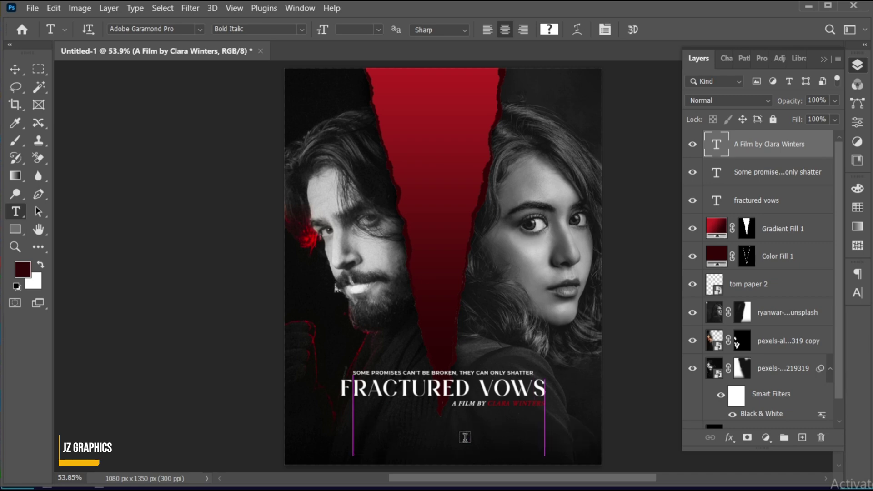
click(467, 442)
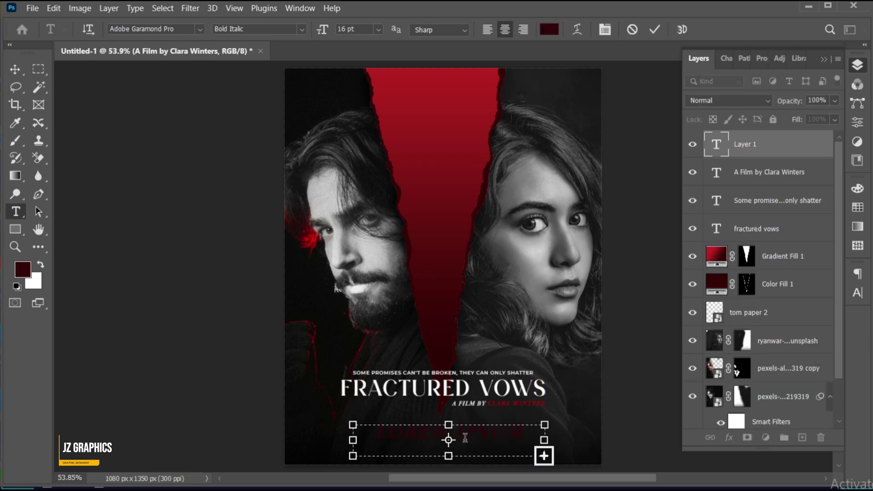
key(ctrl+a)
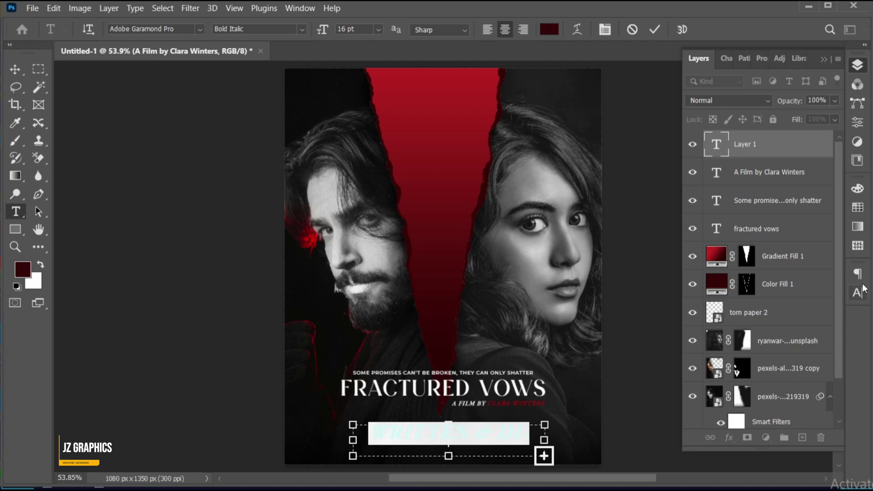
Step: Set the credits text to 5 pt, tracking 40, in a near-white colour
click(859, 293)
click(749, 310)
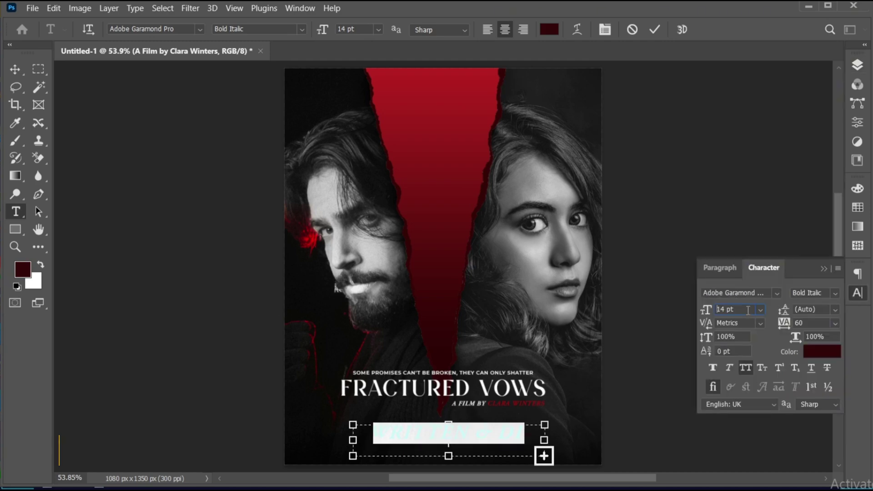
text(8)
key(Return)
key(Down)
key(Down)
key(Down)
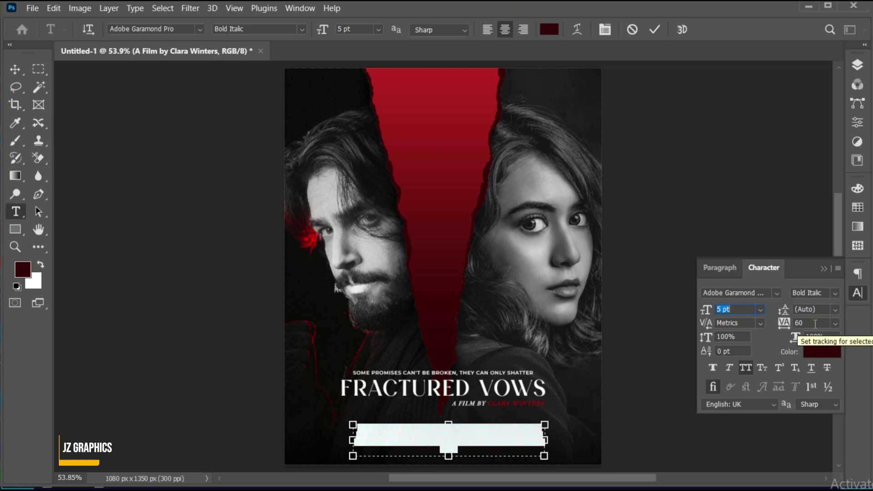
click(816, 323)
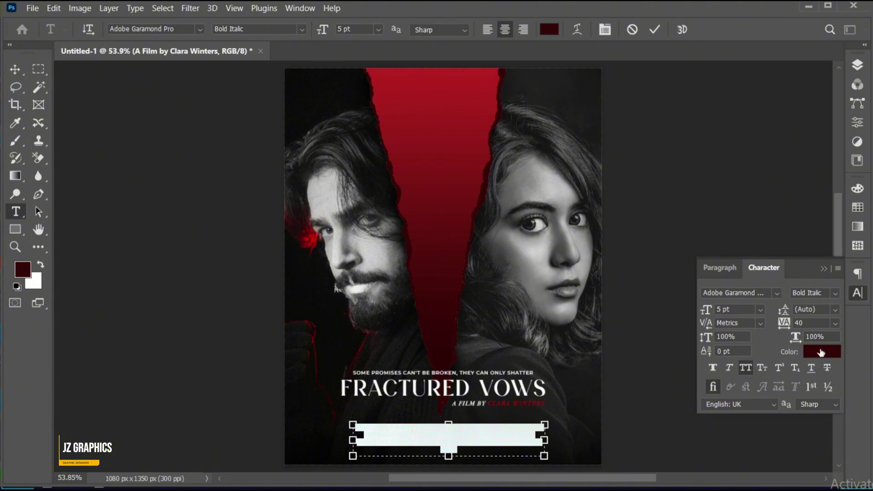
click(822, 352)
click(517, 92)
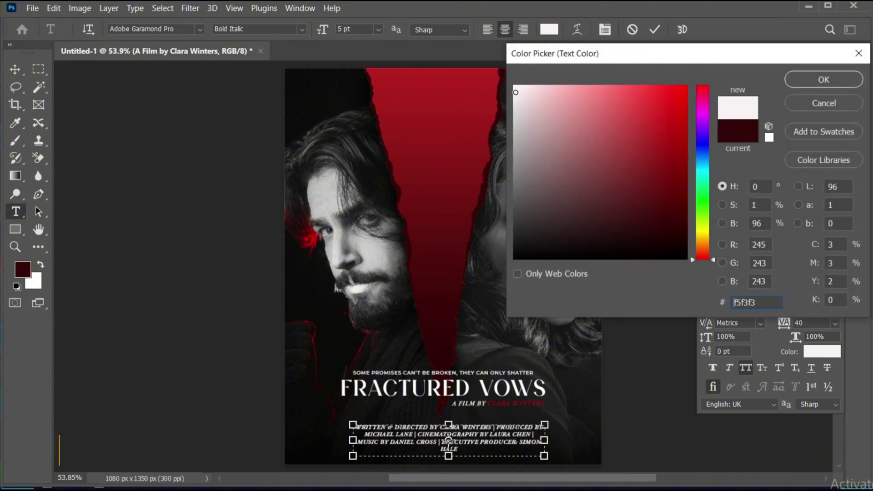
click(796, 78)
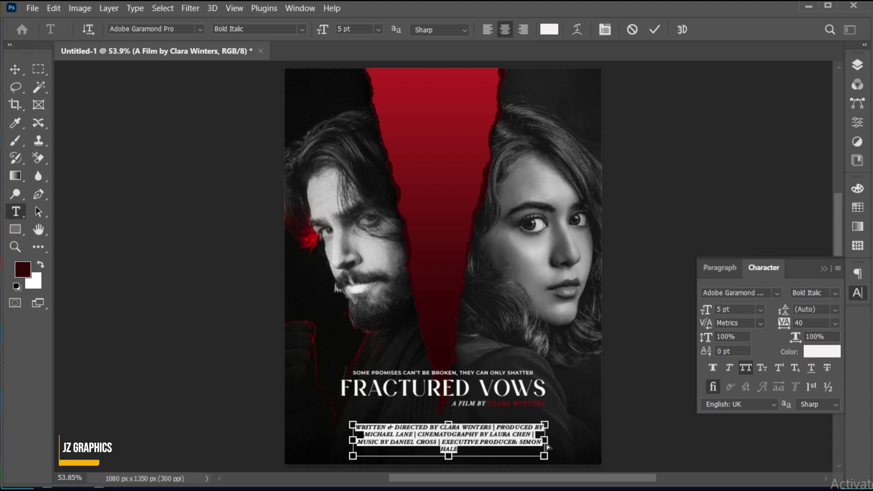
Step: Widen the credits box to three lines, then scale the block down and move it up-left
drag(549, 442, 576, 442)
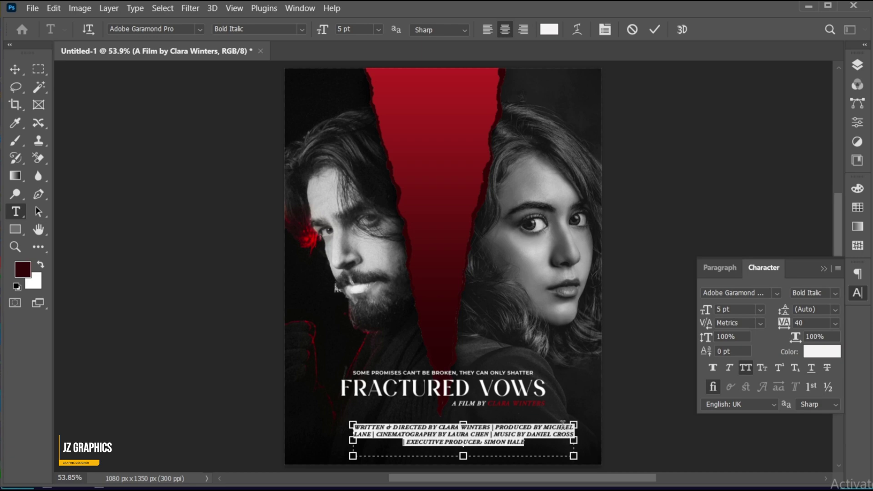
key(ctrl+Return)
key(v)
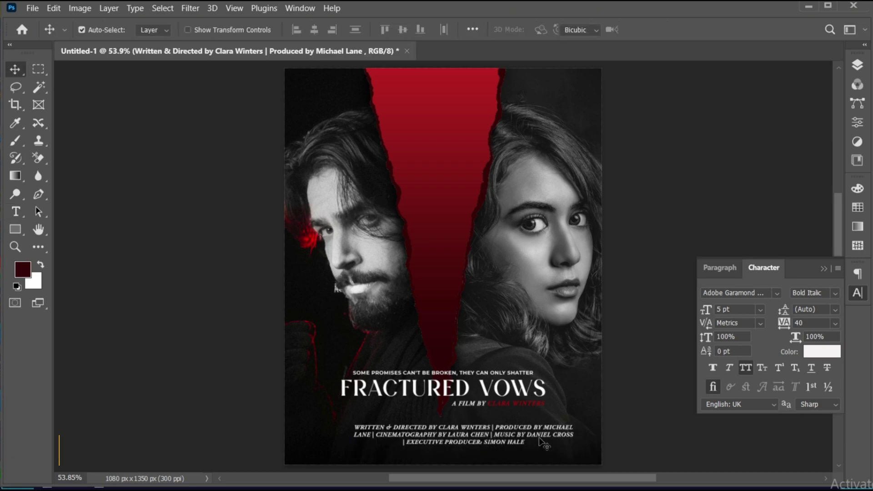
key(ctrl+t)
drag(574, 440, 568, 439)
drag(502, 439, 480, 430)
drag(544, 432, 537, 437)
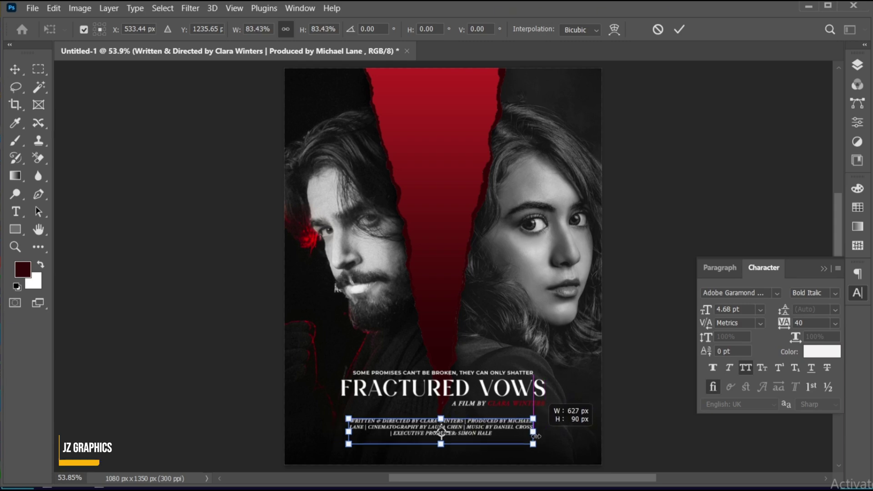
key(Return)
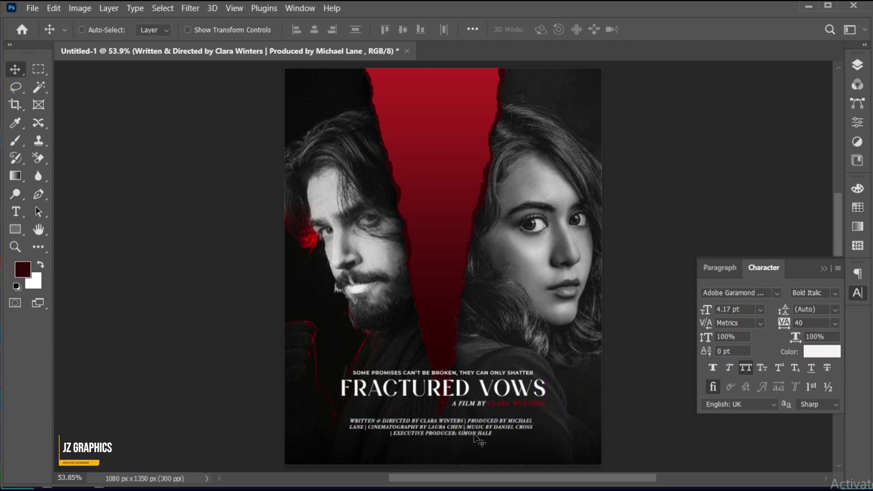
Step: Centre the credits block horizontally on the poster, nudged slightly lower
key(ctrl+a)
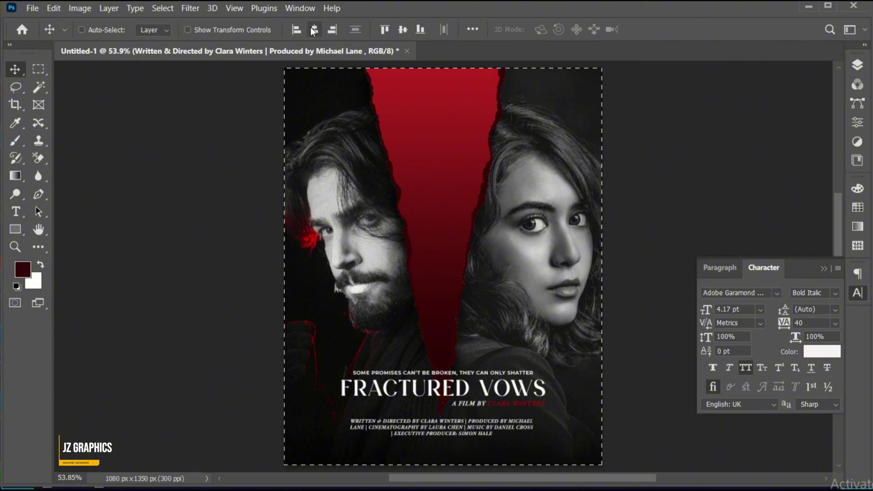
click(314, 29)
key(ctrl+d)
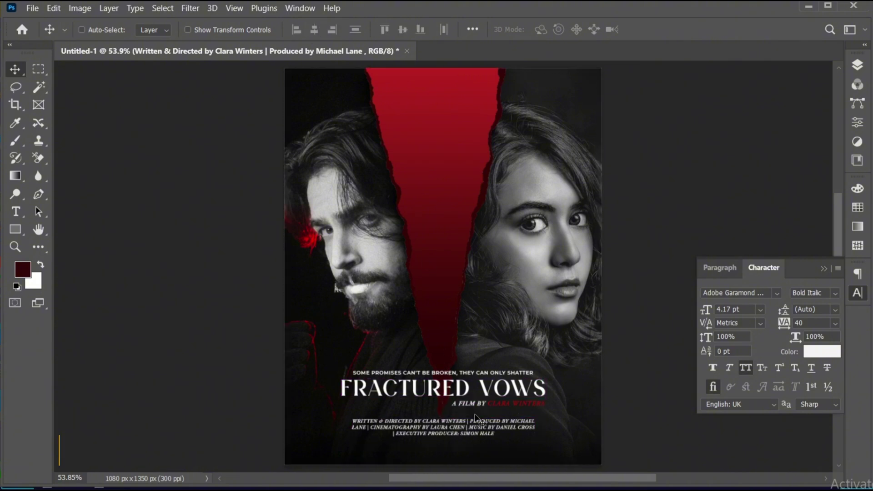
drag(472, 429, 463, 432)
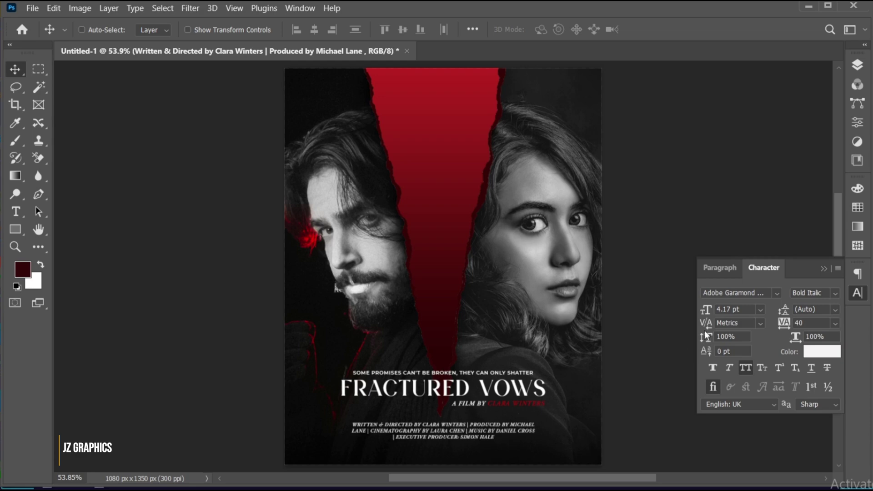
Step: Move the director line, tagline and title layers together 30 px lower
click(858, 65)
click(773, 170)
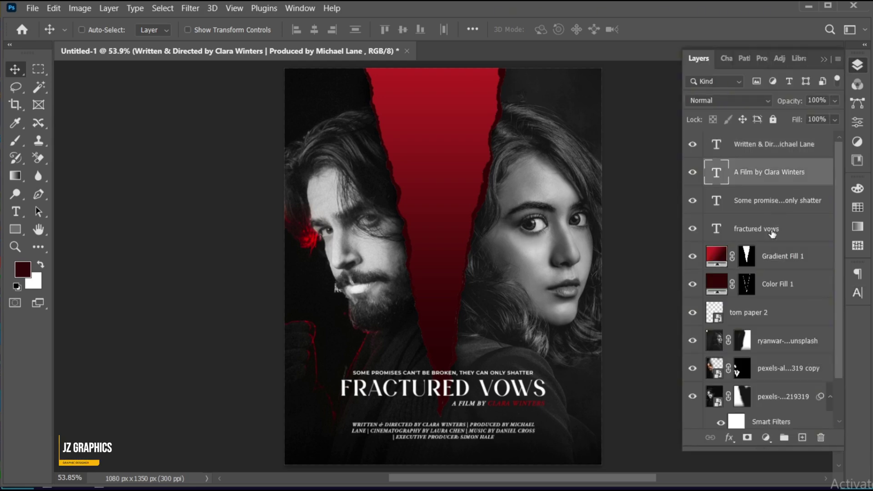
shift+click(772, 230)
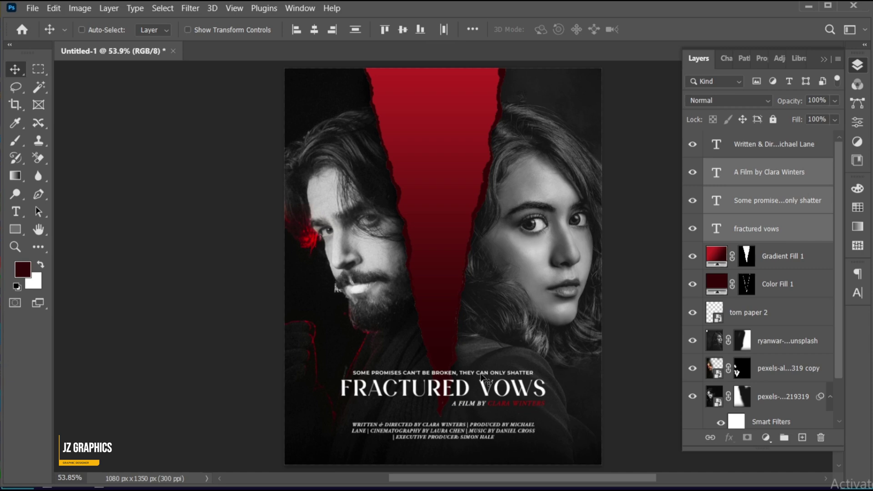
drag(482, 376, 484, 382)
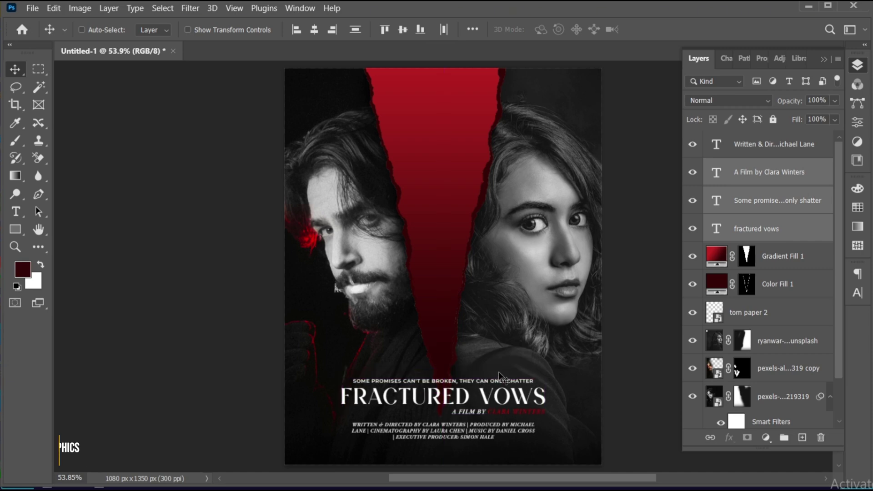
Step: Add a layer mask to the fractured vows title and brush black on it near VOWS
click(734, 228)
click(748, 437)
key(b)
key(d)
key(x)
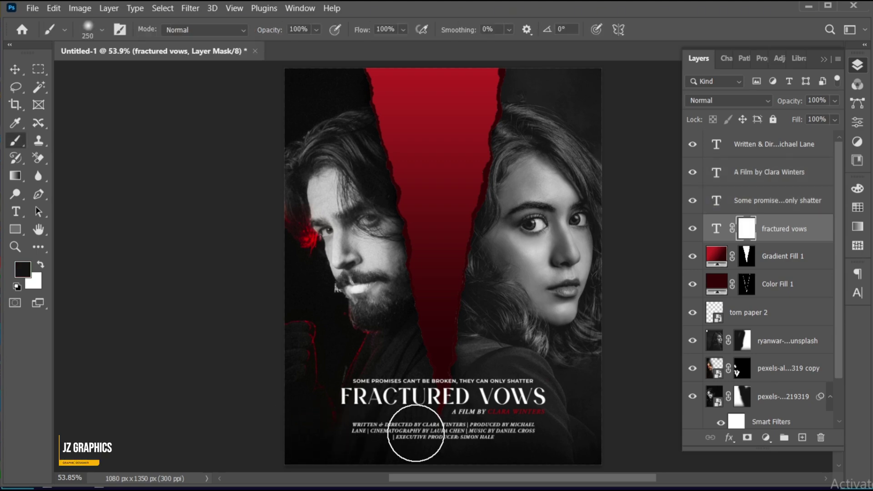
click(626, 435)
Step: Select the Gradient Fill 1 layer
key(v)
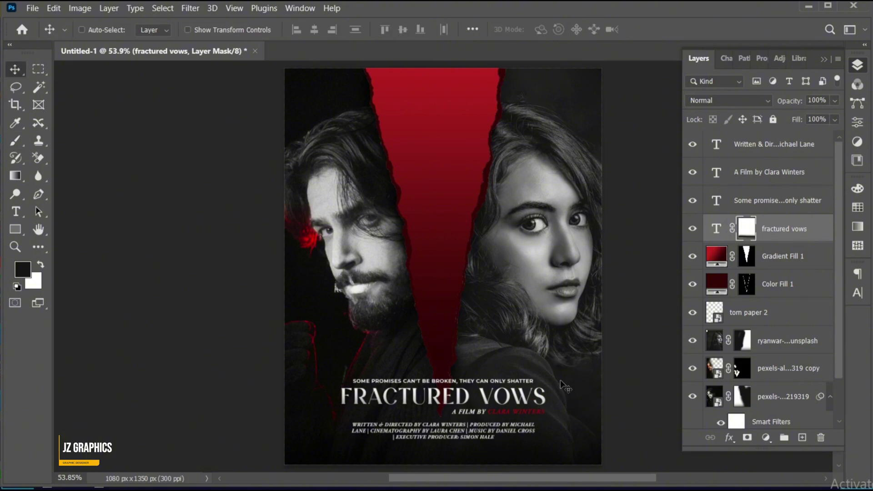
click(782, 256)
click(784, 233)
click(786, 256)
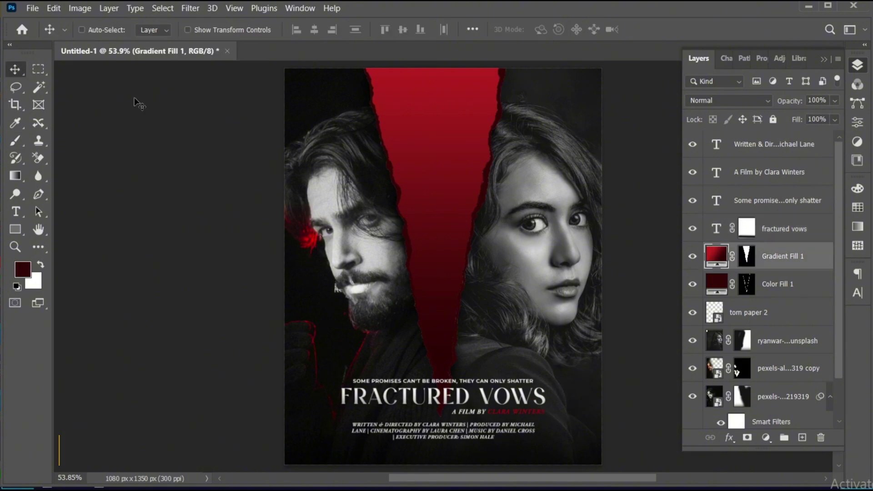
Step: Place shattered-glass-texture embedded, rotated 90°, slightly enlarged and moved up 109 px
click(33, 8)
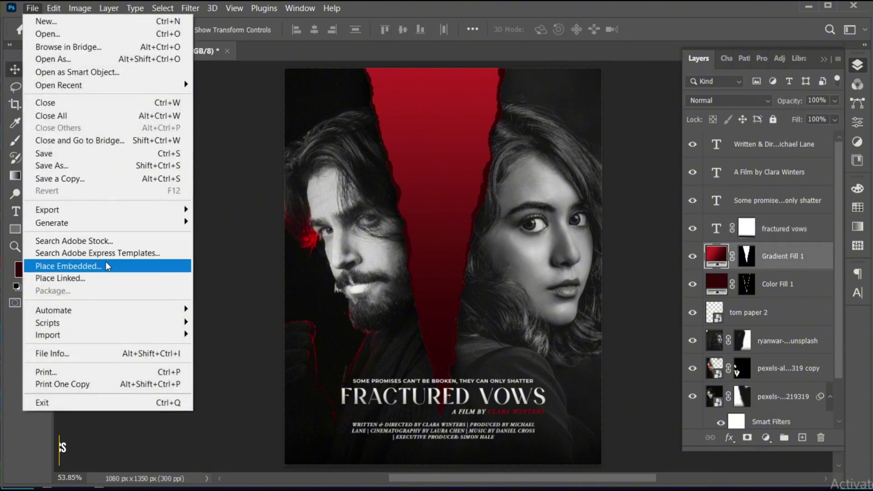
click(106, 266)
click(191, 335)
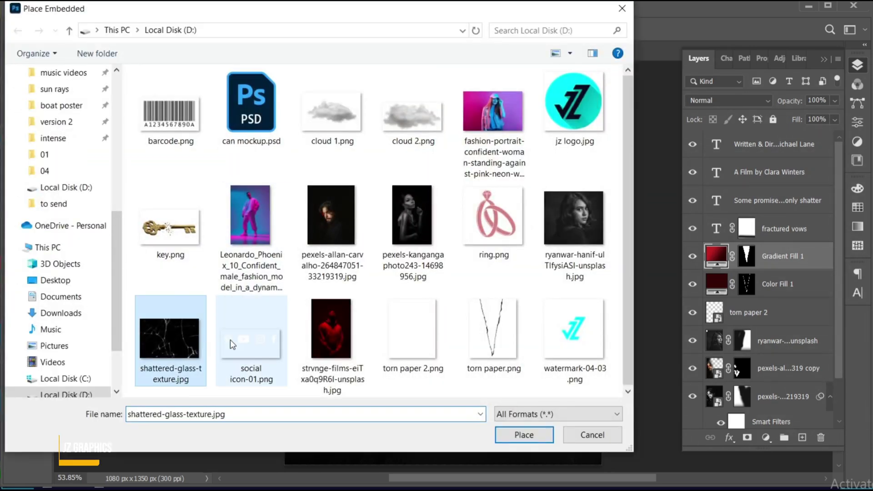
click(524, 435)
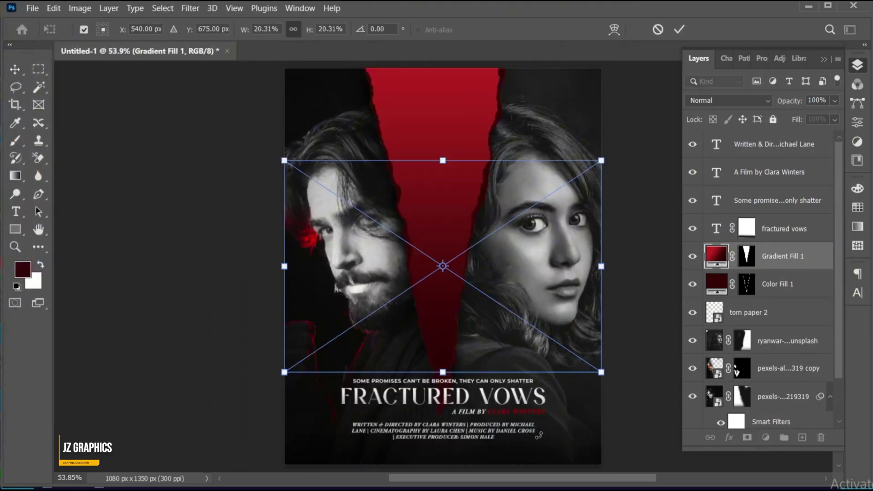
drag(617, 160, 528, 387)
drag(548, 266, 560, 272)
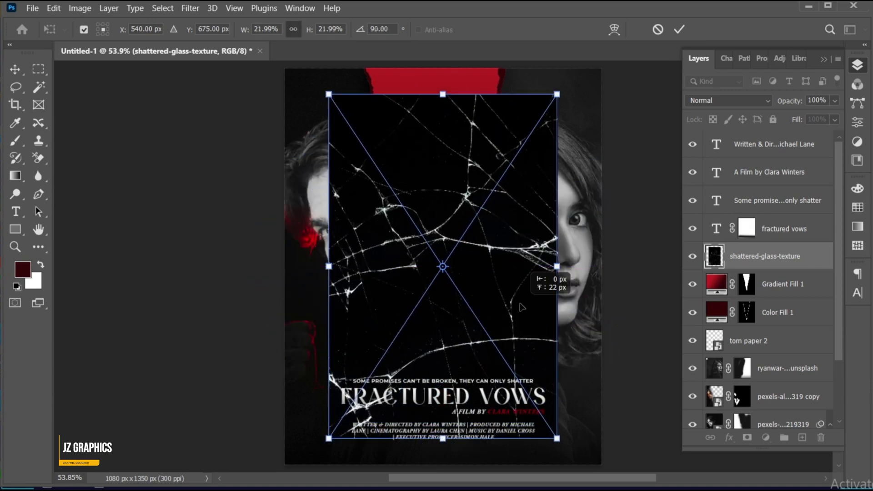
drag(521, 314, 521, 282)
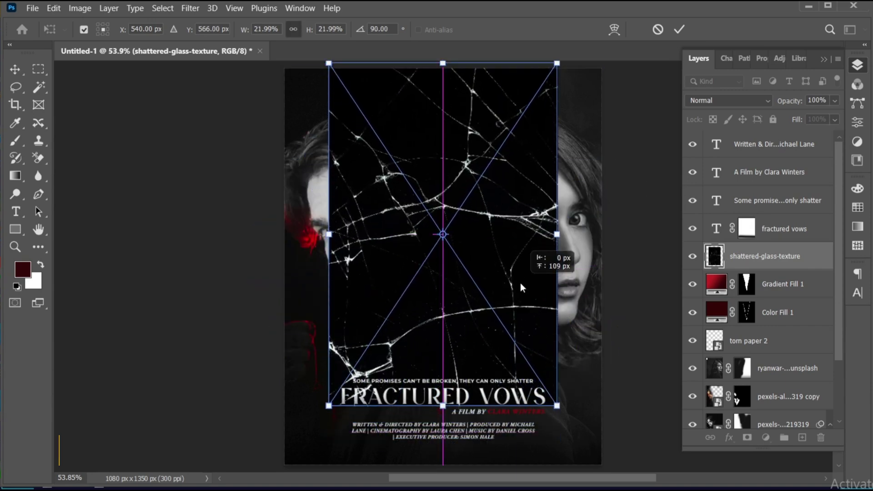
click(676, 30)
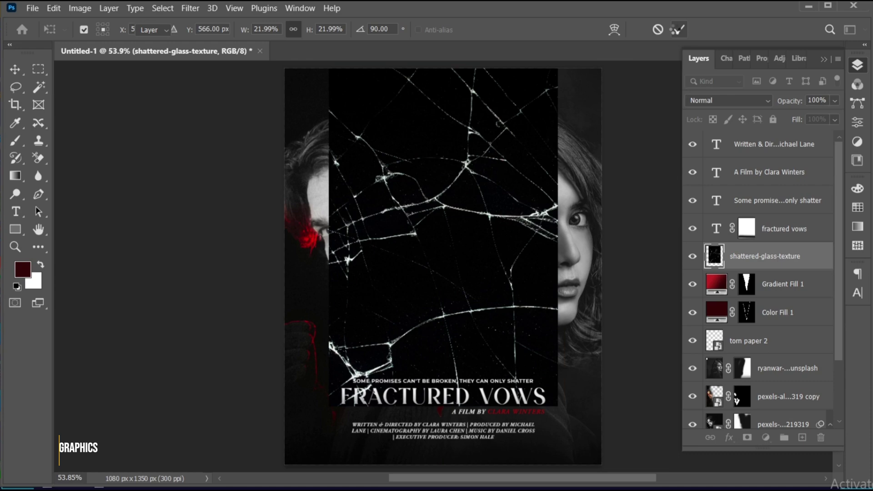
Step: Clip the glass texture to the red tear and set its blend mode to Soft Light
right_click(742, 259)
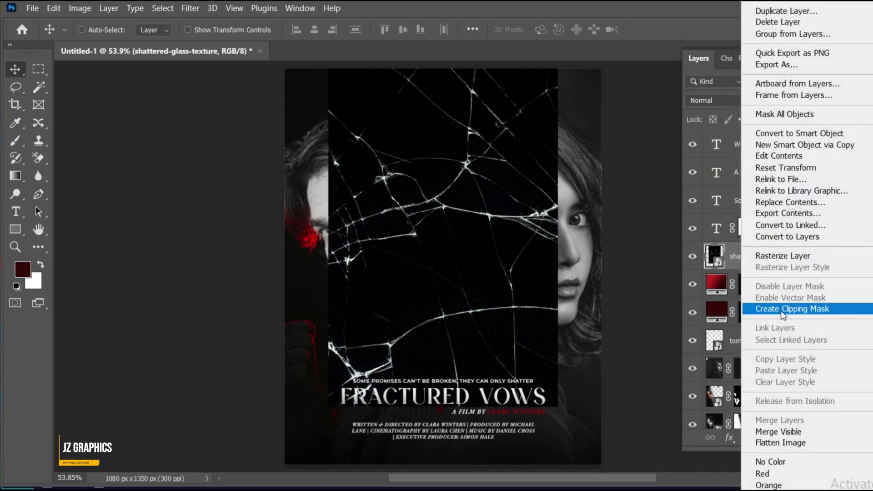
click(814, 314)
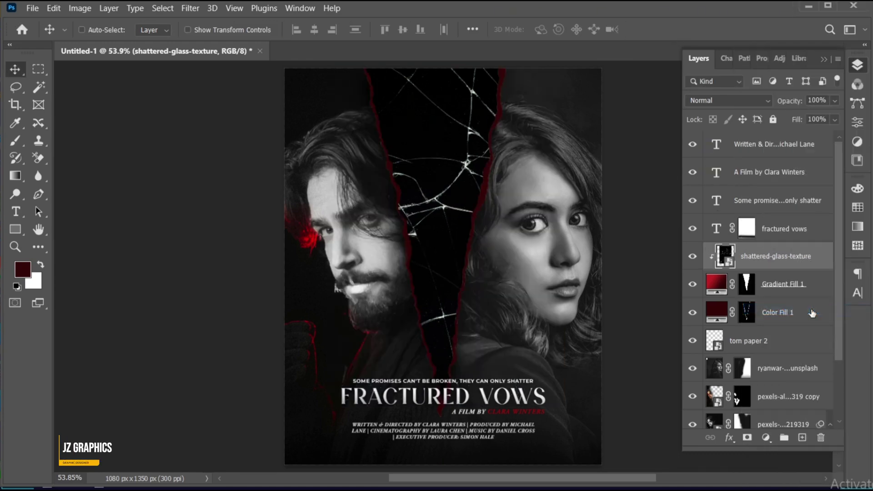
click(711, 100)
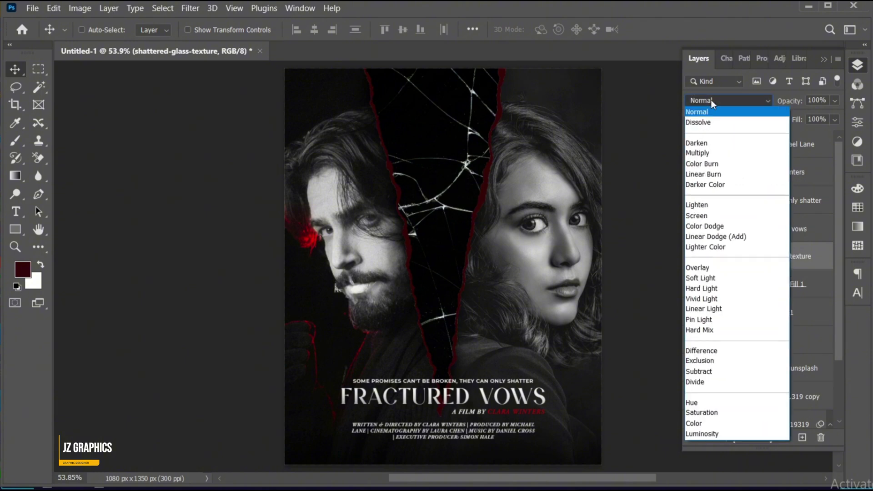
click(724, 279)
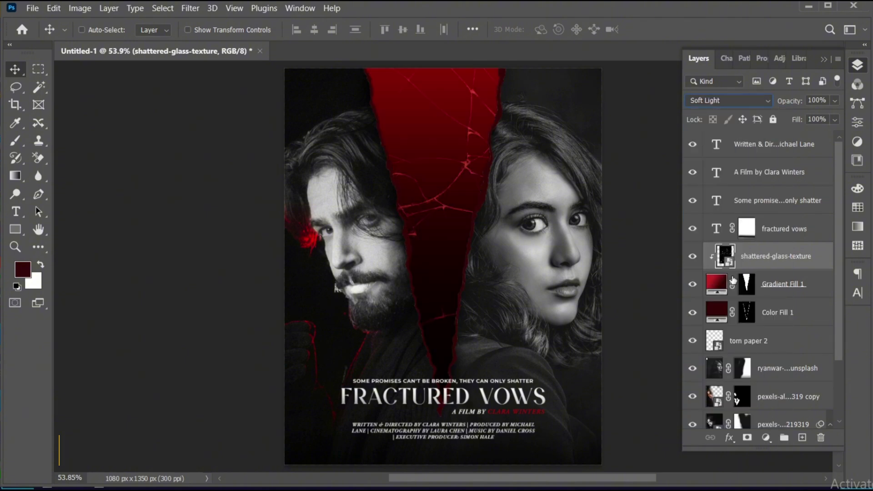
Step: Enlarge the glass texture slightly and shift it up to fill the tear
drag(436, 214, 440, 211)
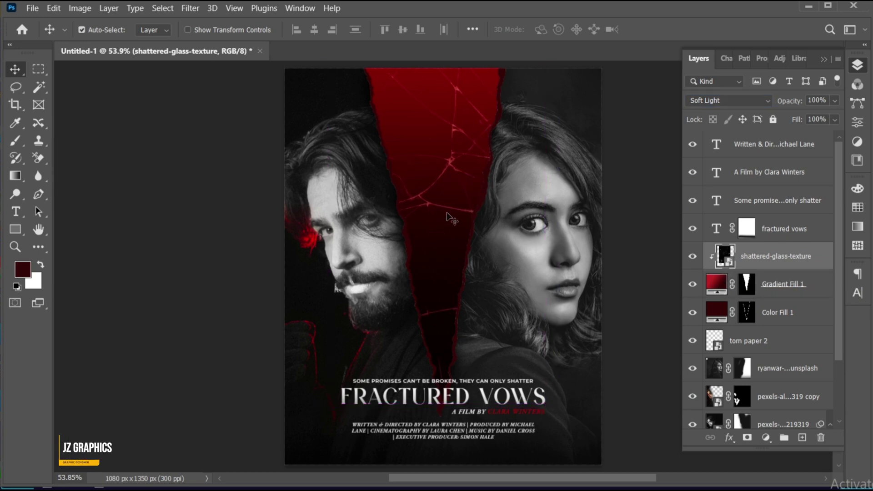
key(ctrl+t)
drag(543, 233, 546, 230)
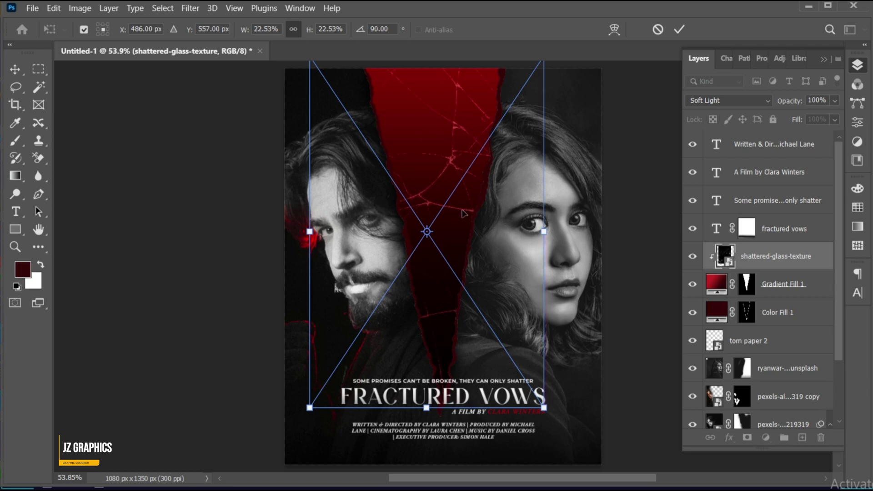
drag(462, 212, 460, 206)
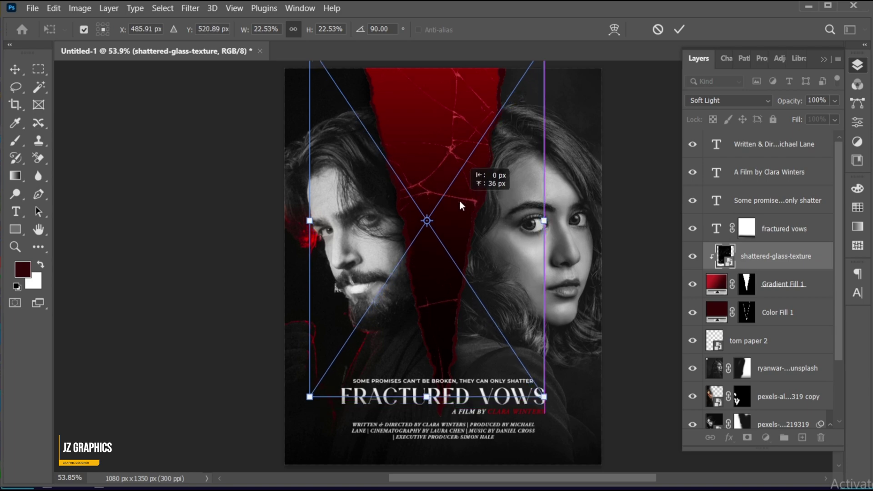
key(Return)
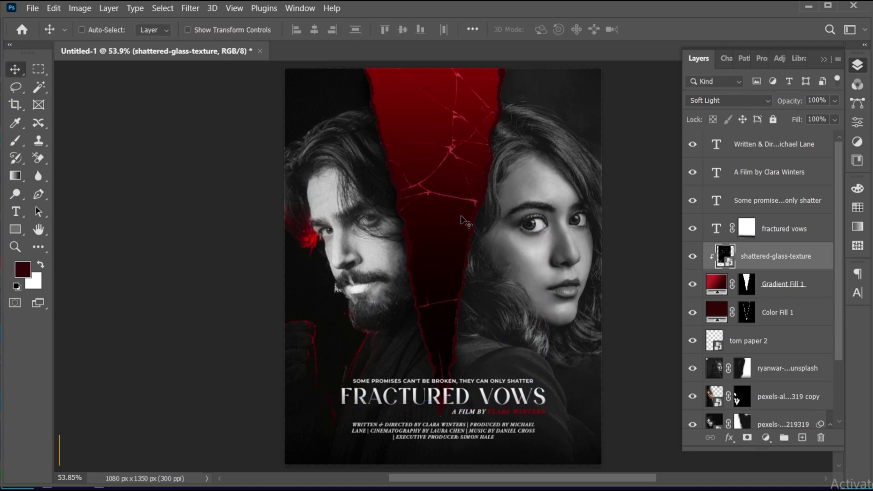
Step: Place the gold key image near the top of the red tear
drag(771, 176, 773, 151)
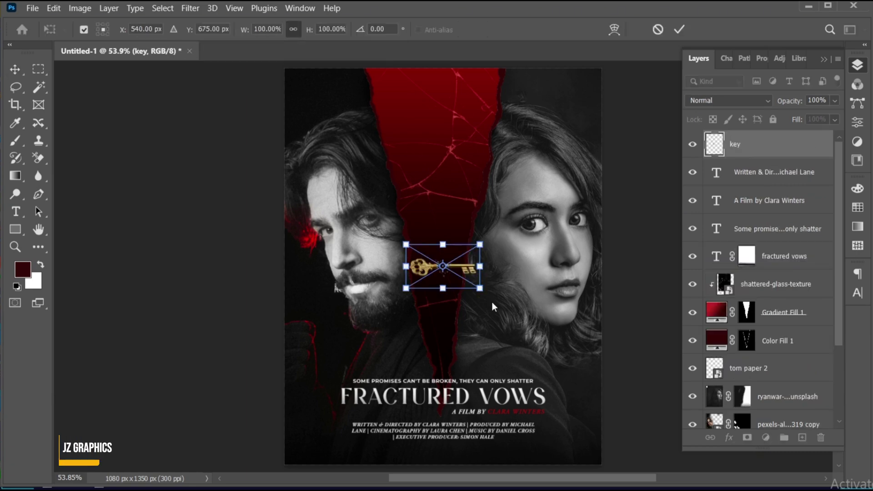
drag(466, 269, 469, 145)
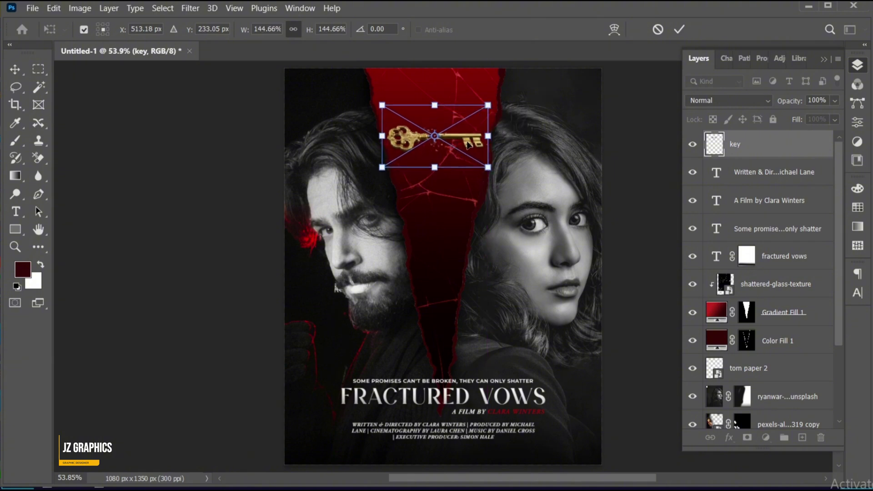
key(Return)
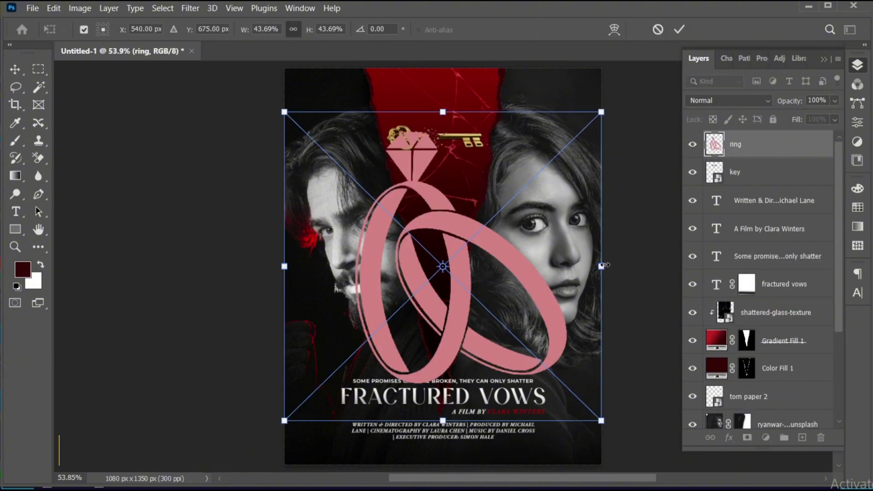
Step: Shrink the ring to a third, move it below the title, clip it and set 76% opacity
drag(603, 265, 466, 223)
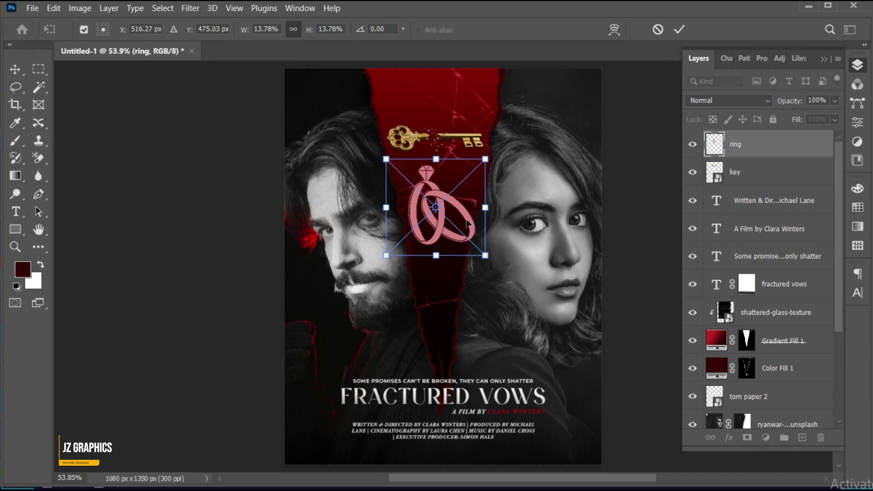
key(Return)
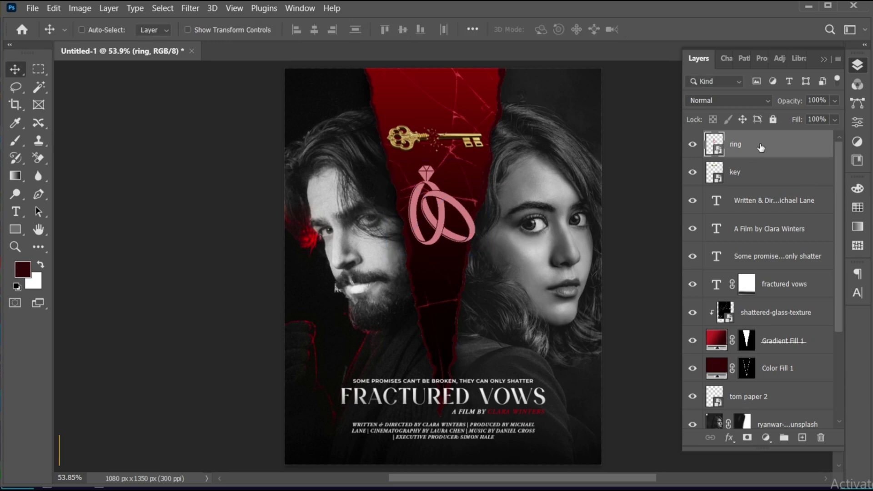
drag(761, 148, 757, 292)
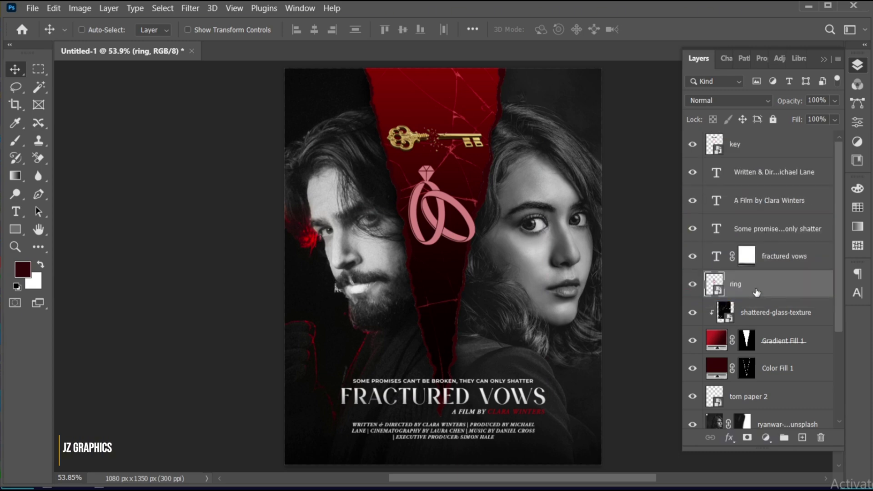
right_click(757, 292)
click(791, 312)
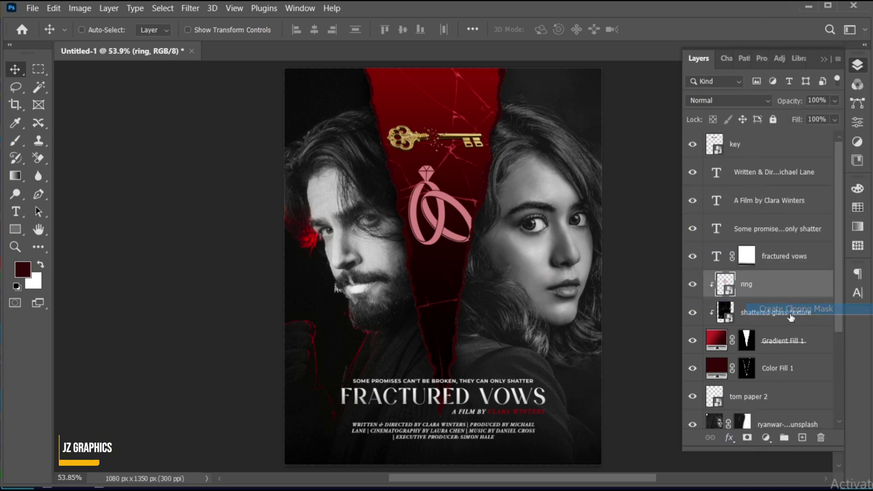
drag(465, 223, 462, 213)
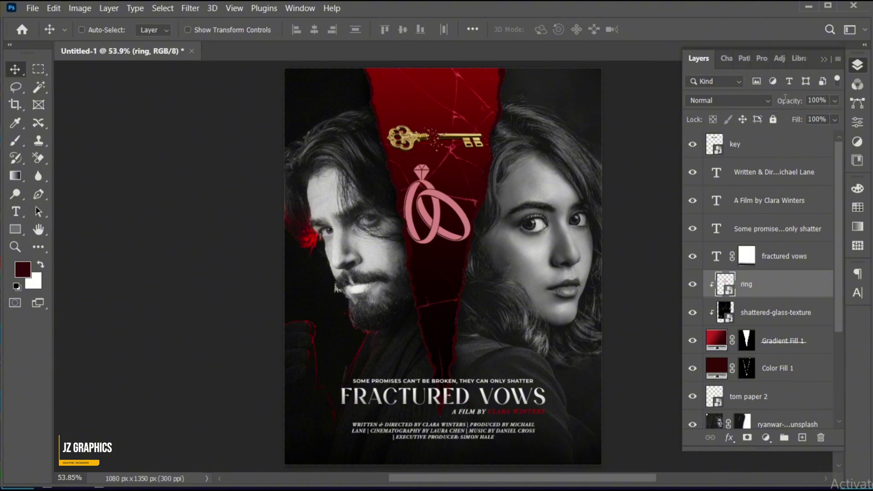
text(76)
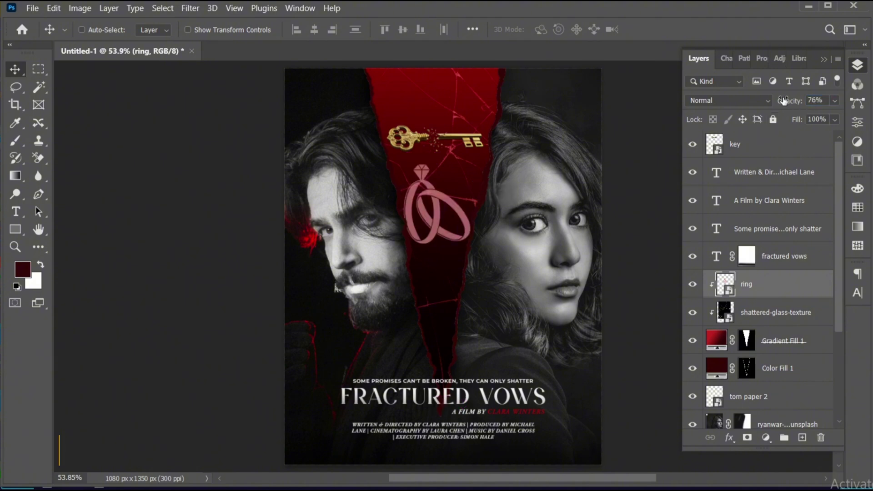
click(774, 144)
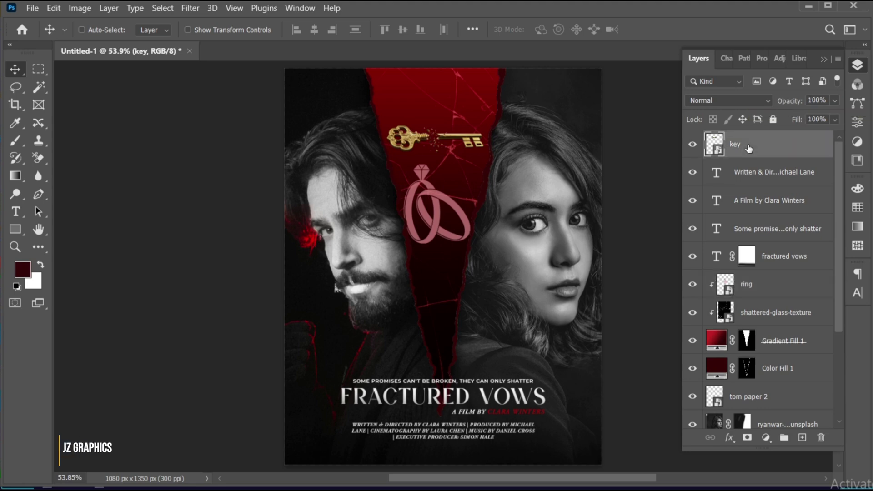
Step: Add bold 'DESIGNED BY' text above the key
click(15, 211)
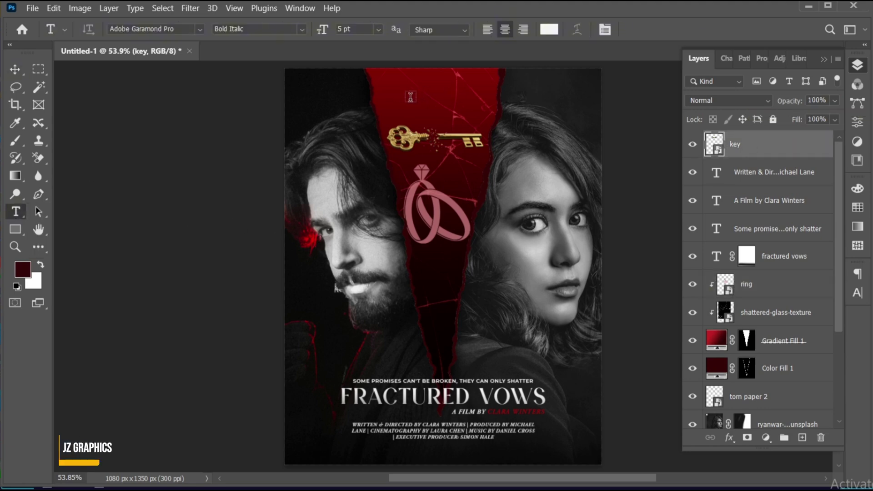
click(411, 97)
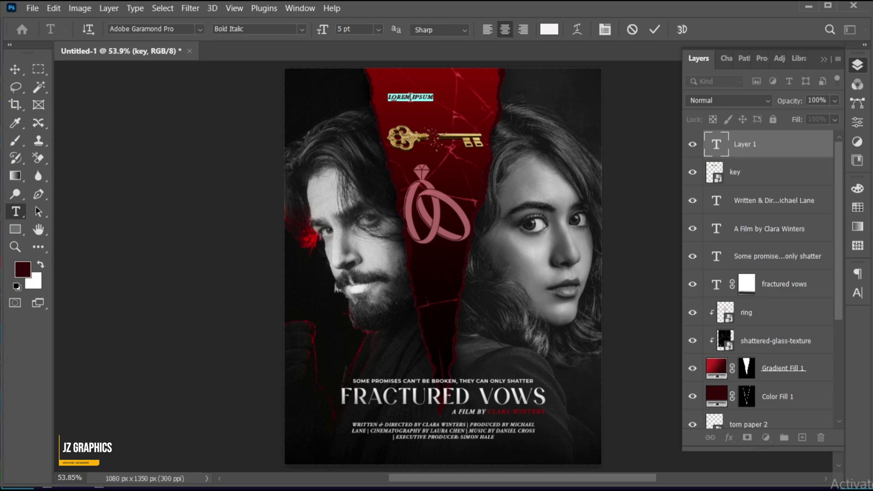
click(411, 97)
text(DESIGNED BY)
key(ctrl+a)
click(300, 29)
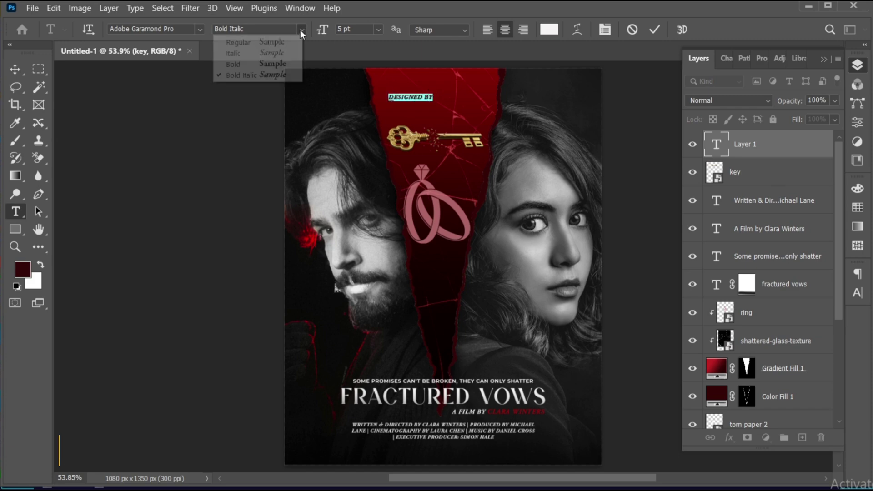
click(278, 64)
click(434, 79)
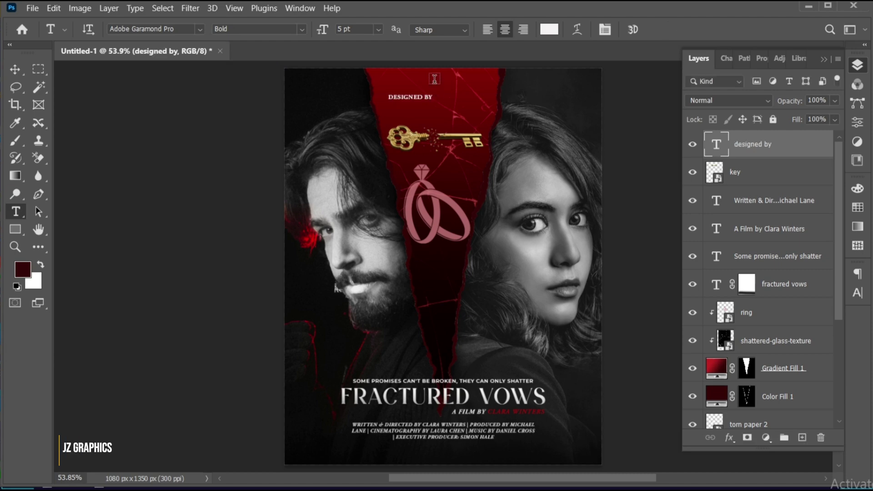
Step: Move DESIGNED BY near the tear's top and centre it horizontally on the poster
drag(434, 79, 470, 146)
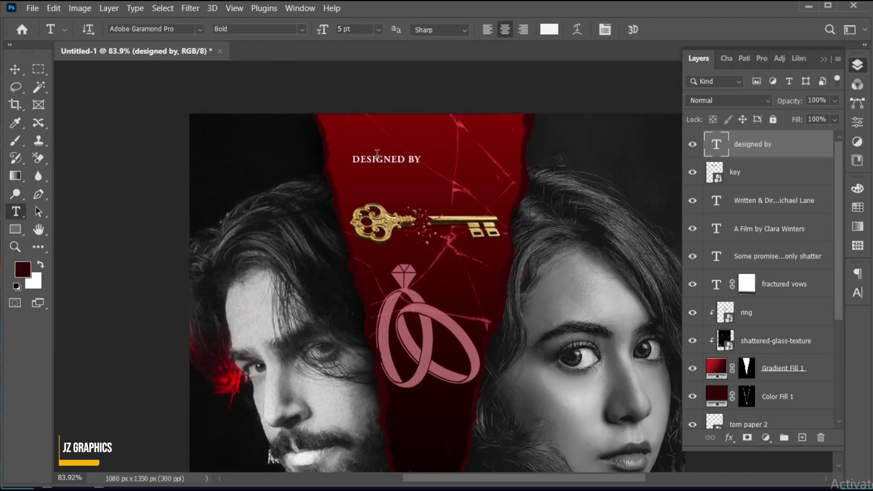
key(v)
drag(429, 146, 444, 134)
key(ctrl+a)
click(315, 30)
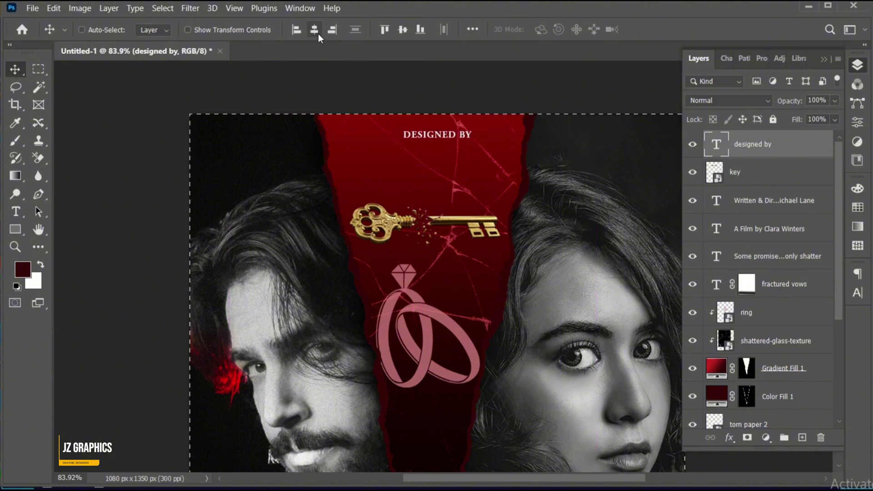
key(ctrl+d)
Step: Duplicate the line below and retype it as 'JZ GRAPHICS' with 120 letter spacing
drag(451, 142, 453, 157)
key(Down)
key(Down)
key(Down)
key(Down)
double_click(453, 156)
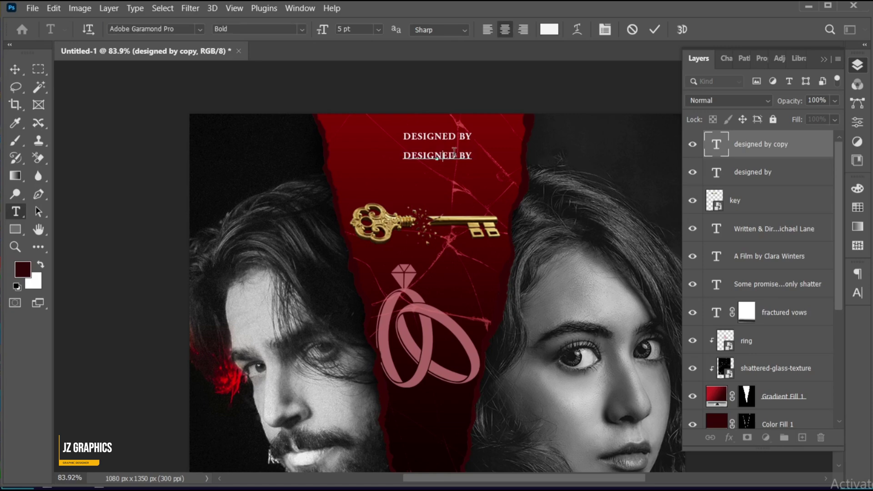
text(JZ GRAPHICS)
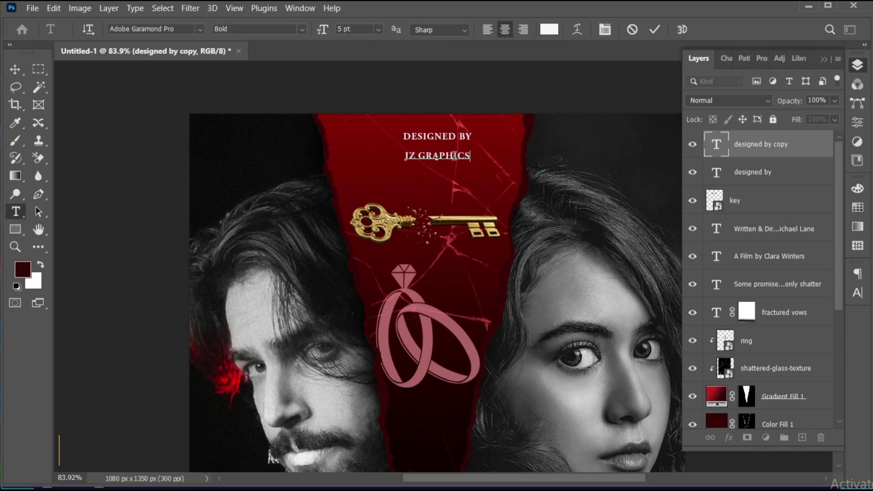
triple_click(429, 161)
click(858, 292)
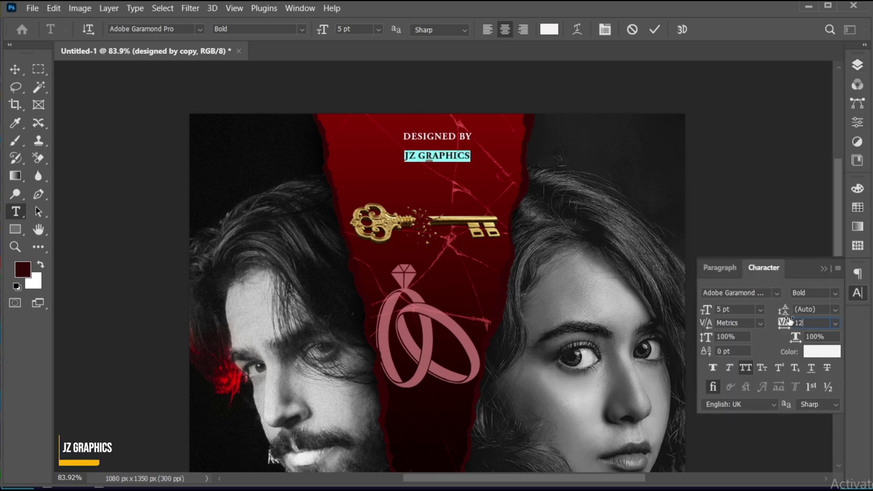
key(Return)
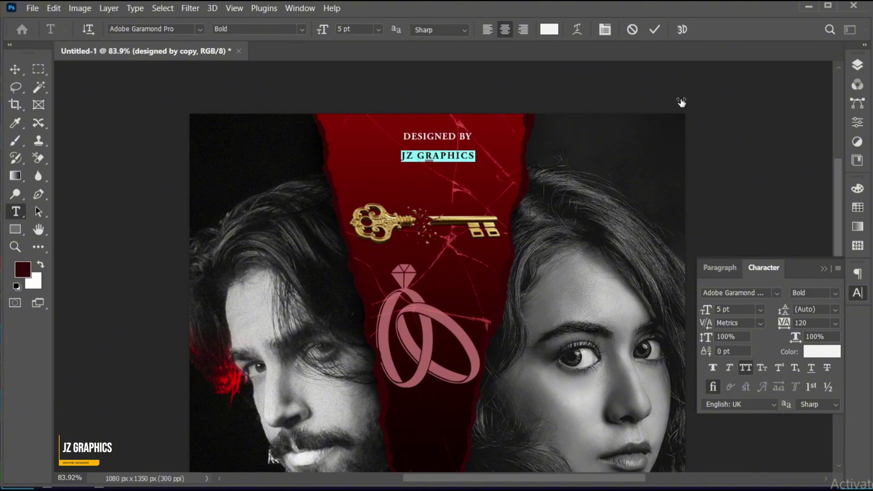
click(654, 29)
Step: Move JZ GRAPHICS up under DESIGNED BY and enlarge it
key(v)
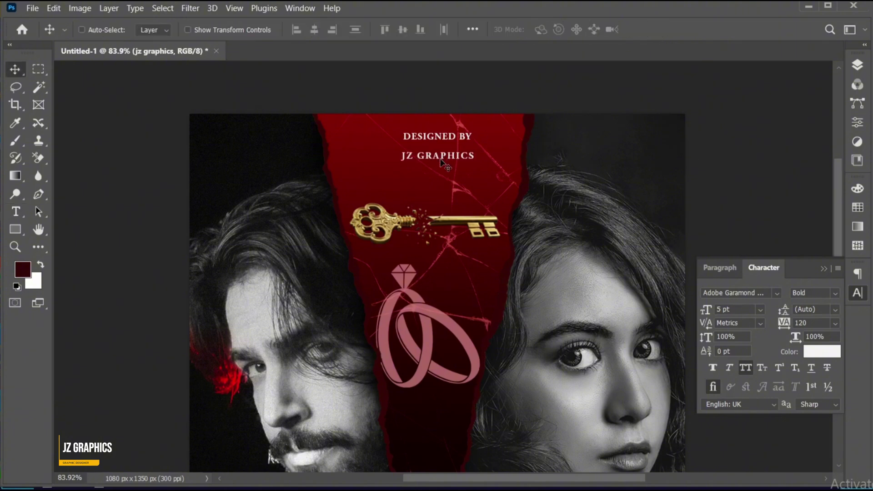
drag(441, 160, 443, 144)
key(ctrl+t)
key(Return)
Step: Scale DESIGNED BY down to a small readable size above JZ GRAPHICS, then fit the poster
click(451, 141)
key(ctrl+t)
key(Return)
key(ctrl+z)
key(ctrl+z)
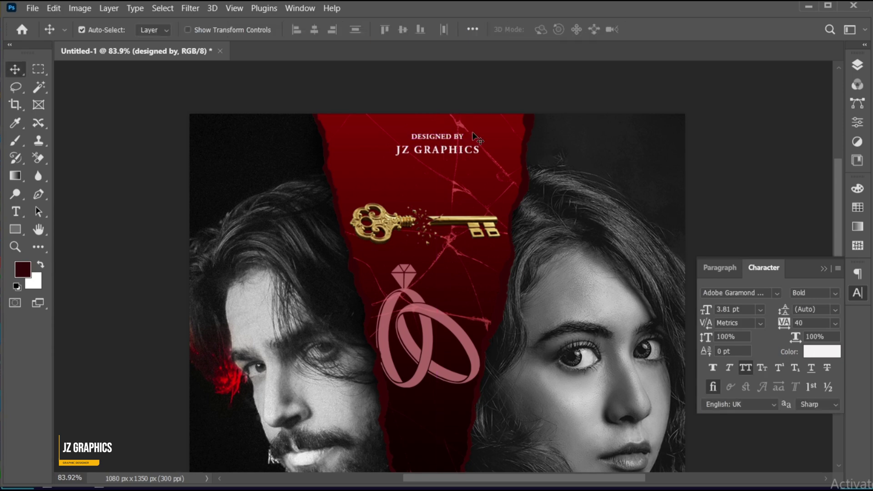
key(ctrl+t)
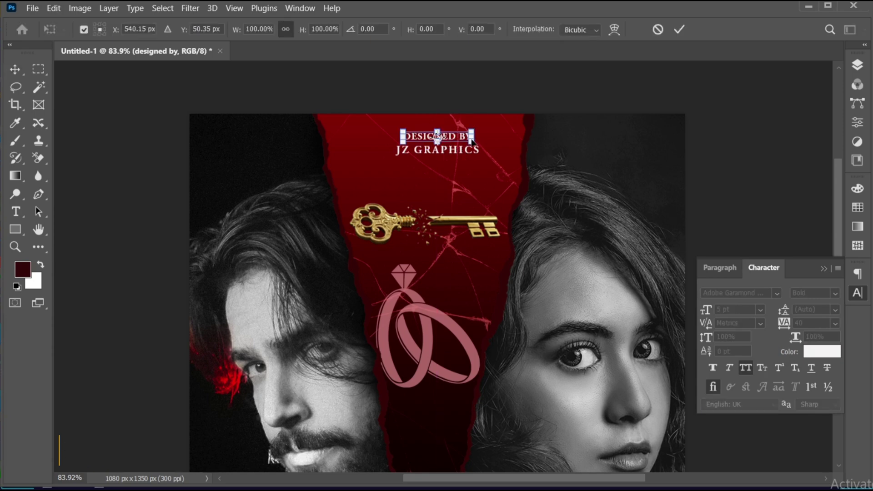
drag(472, 140, 466, 141)
key(Return)
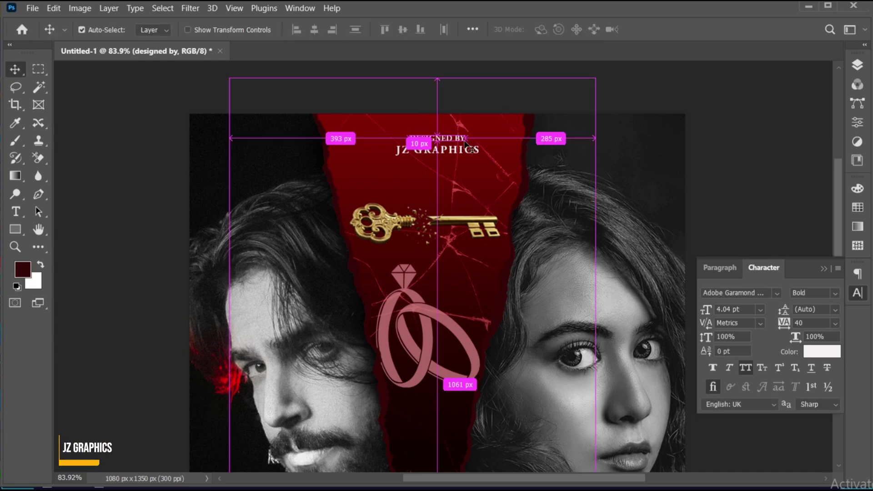
key(ctrl+t)
drag(465, 143, 464, 146)
key(Return)
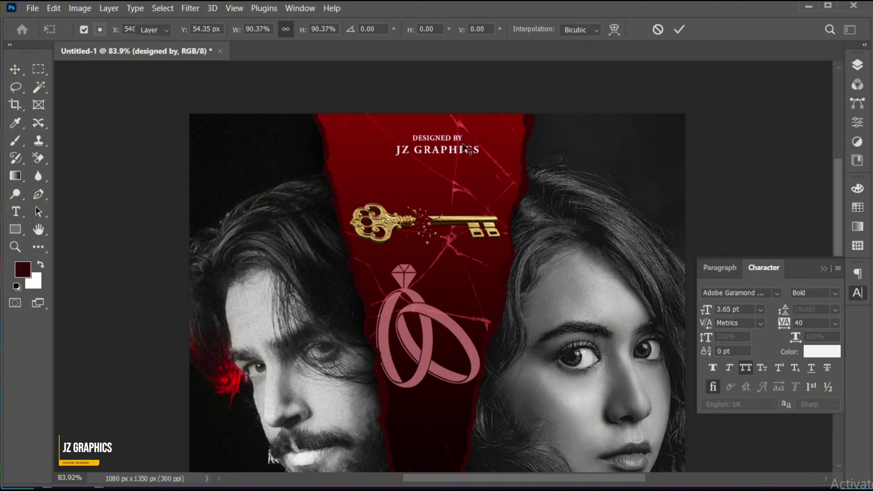
key(ctrl+0)
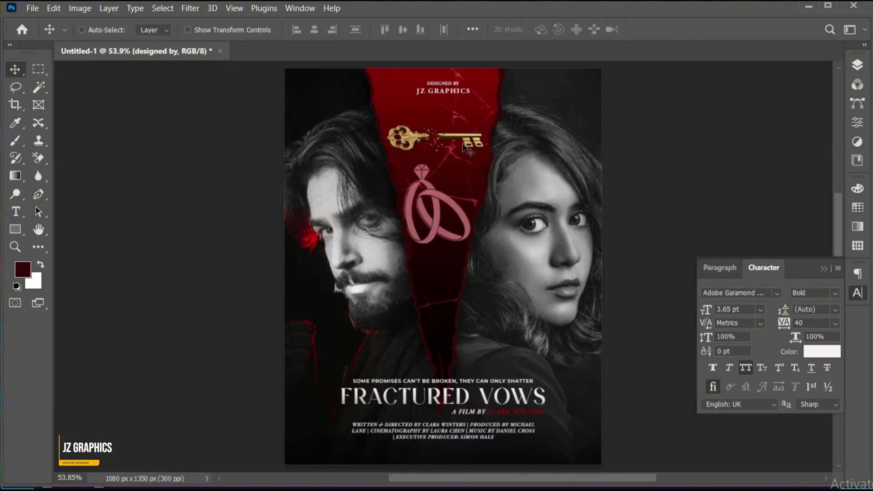
ctrl+click(445, 92)
Step: Copy JZ GRAPHICS below the rings as the award credit, tracking 40, split into two lines
drag(446, 92, 440, 279)
double_click(440, 279)
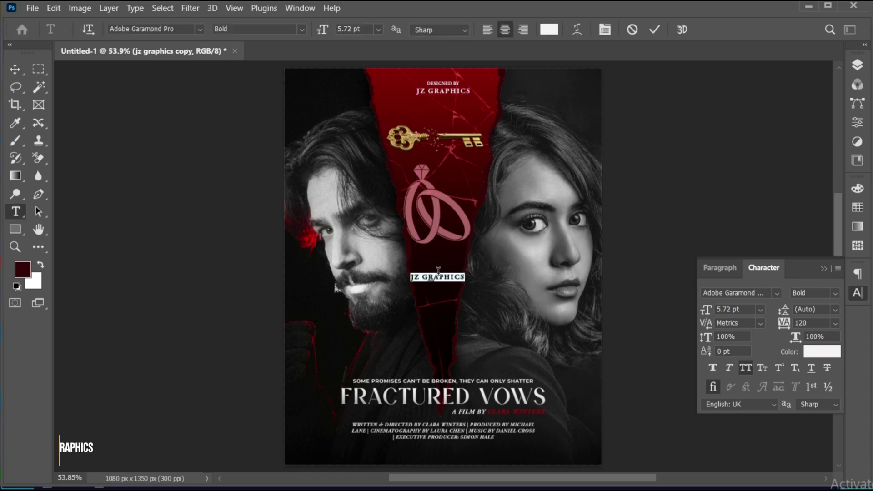
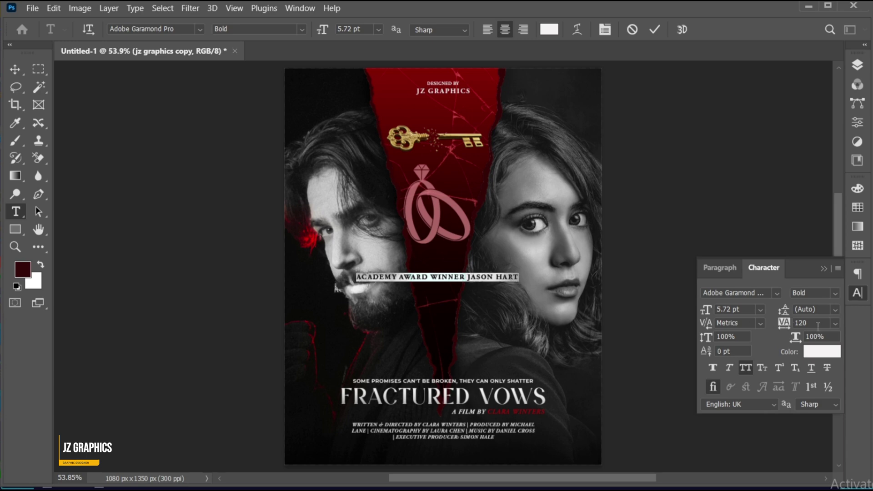
click(790, 323)
key(Return)
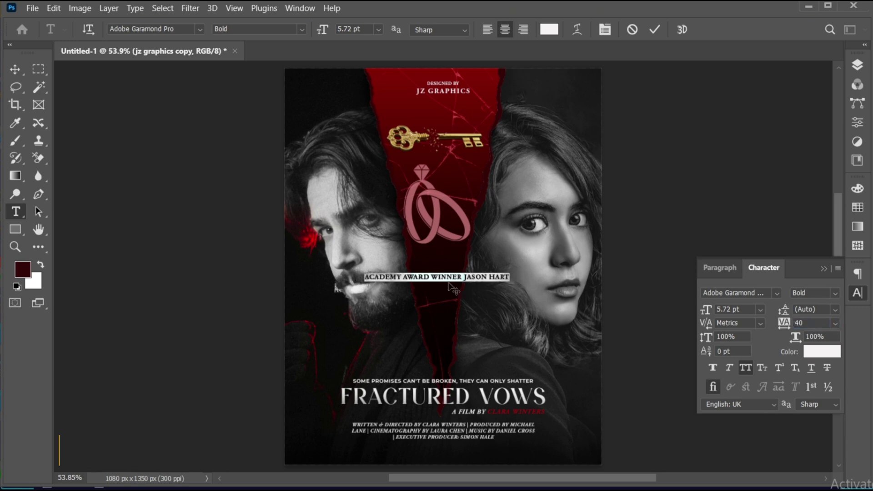
click(432, 276)
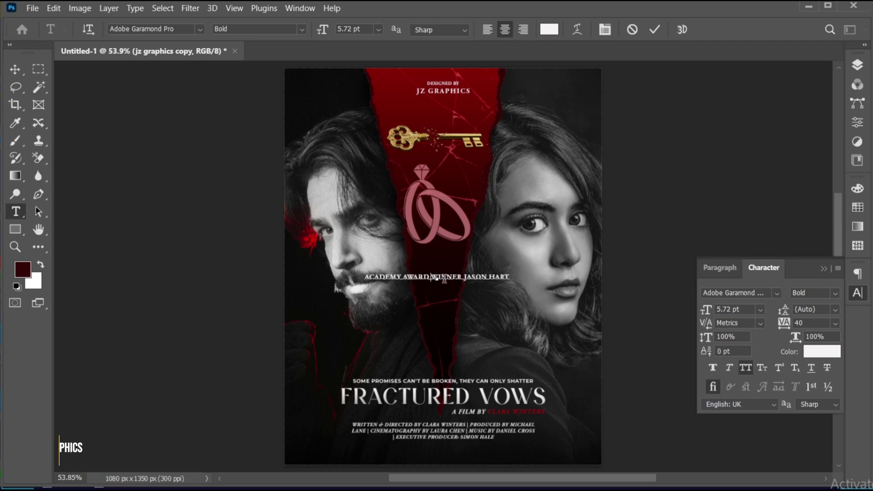
key(Return)
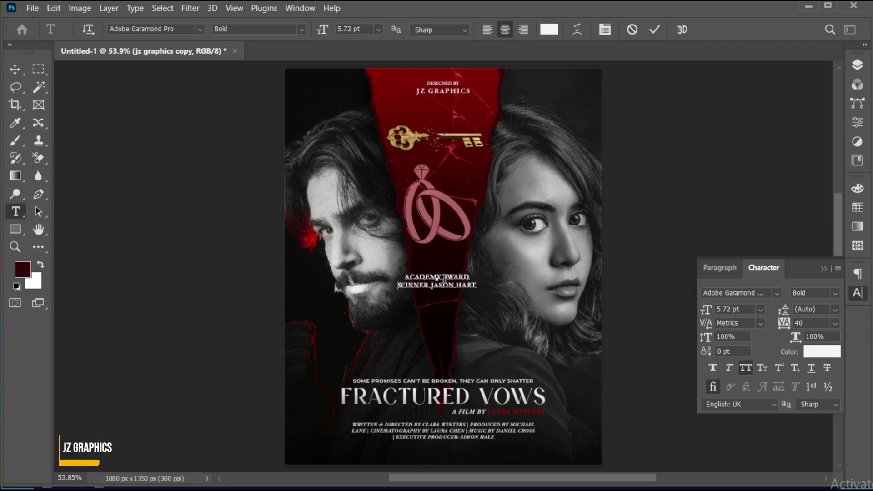
key(ctrl+Return)
Step: Scale the award text to about half, position it, and set leading to 4.12 pt
key(v)
drag(446, 278, 452, 282)
key(Up)
key(Up)
key(ctrl+t)
key(Return)
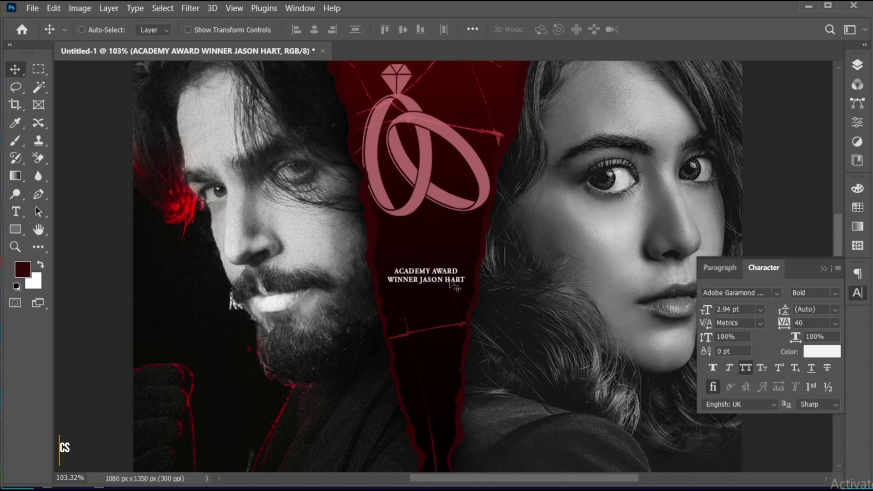
key(ctrl+0)
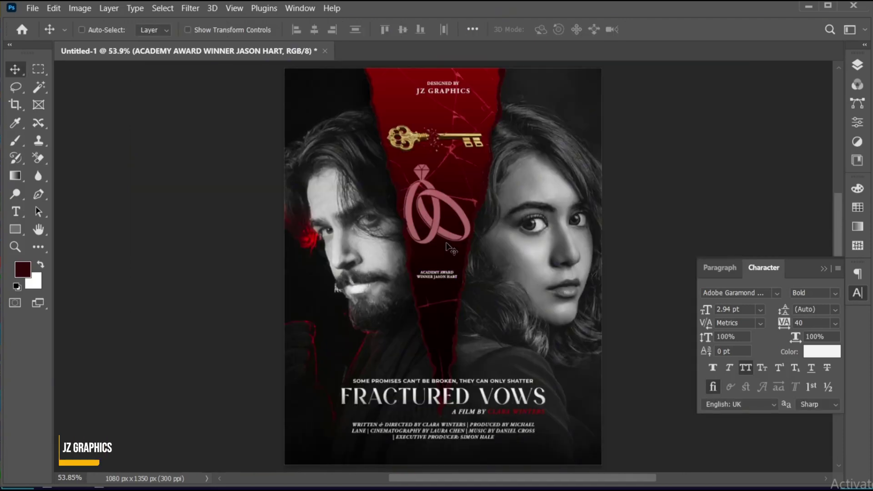
key(alt+Down)
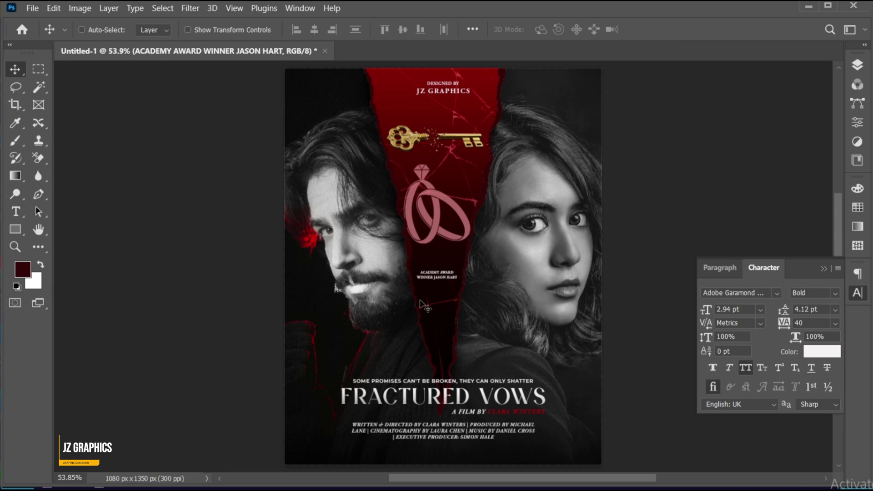
click(824, 269)
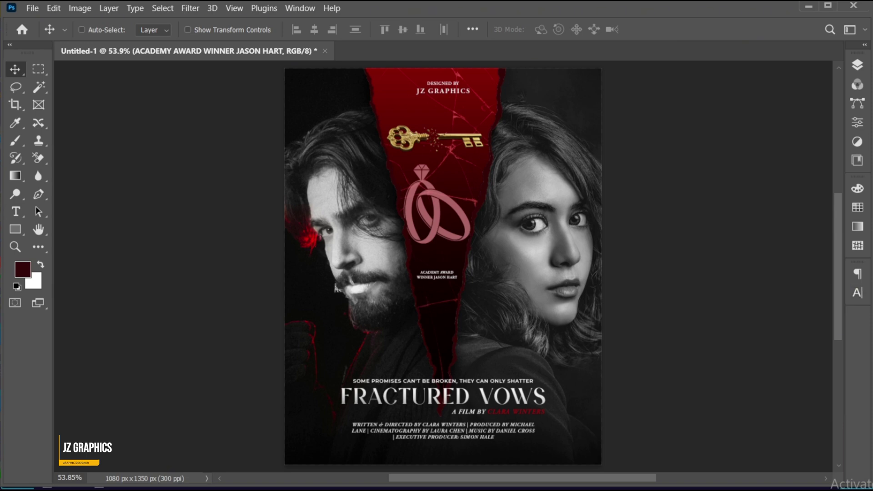
click(857, 65)
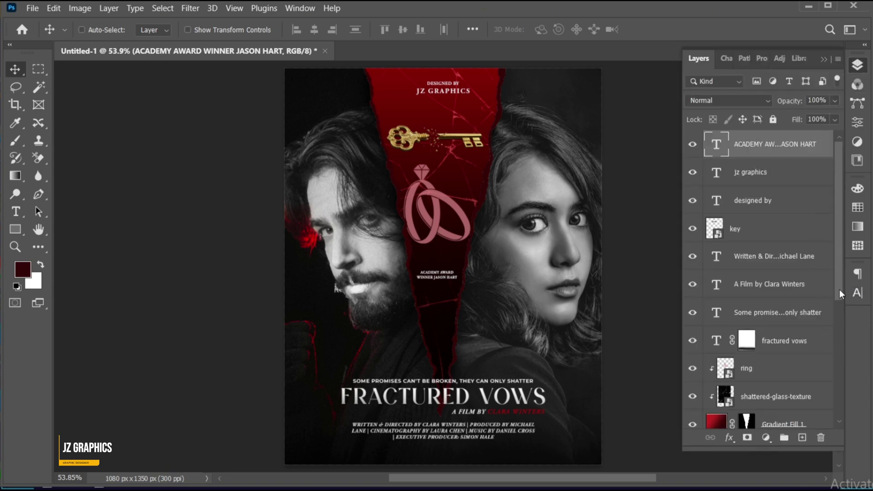
Step: Add a gradient fill layer above the photo layer beneath the torn paper
drag(840, 289, 834, 379)
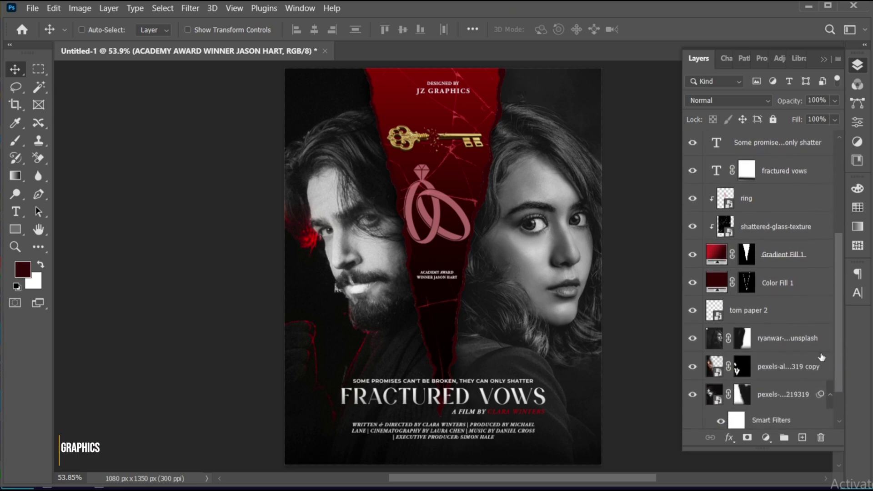
click(783, 343)
click(767, 439)
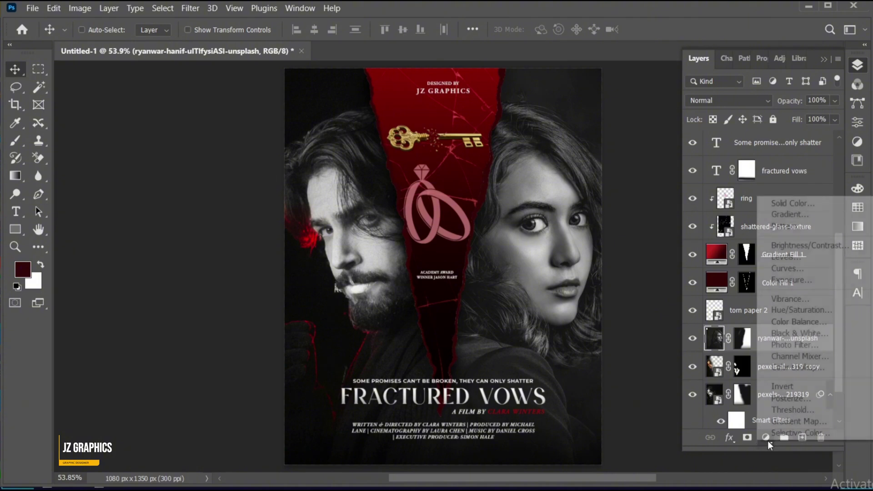
click(783, 217)
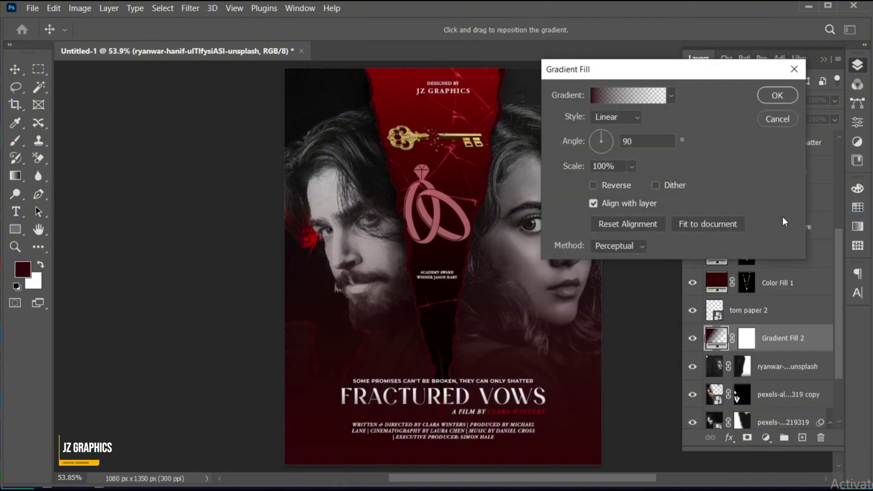
Step: Set the gradient's starting stop to bright red and ending stop to black
click(601, 93)
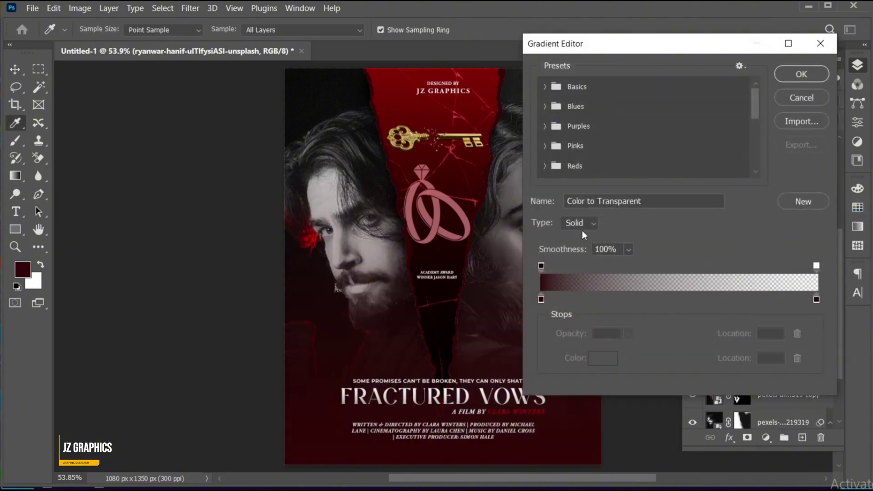
click(541, 300)
click(609, 362)
mouse_move(667, 162)
mouse_down()
mouse_move(655, 146)
mouse_move(664, 123)
mouse_move(672, 141)
mouse_up()
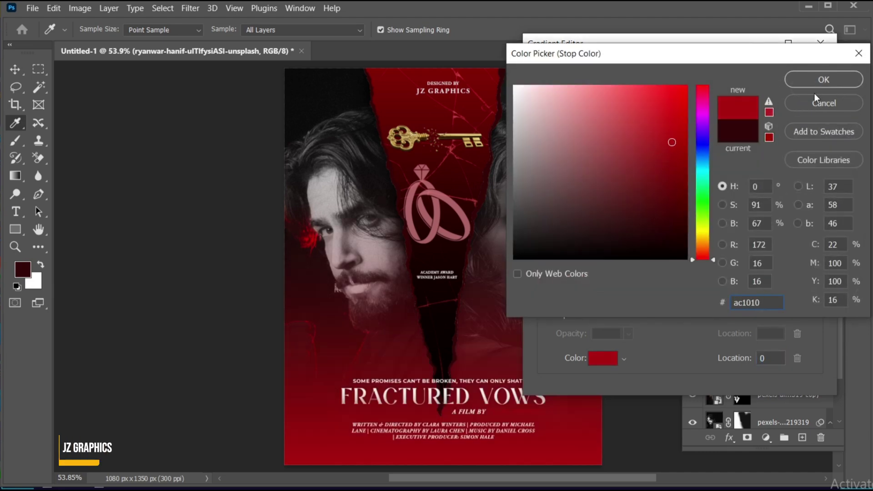
click(823, 82)
click(817, 299)
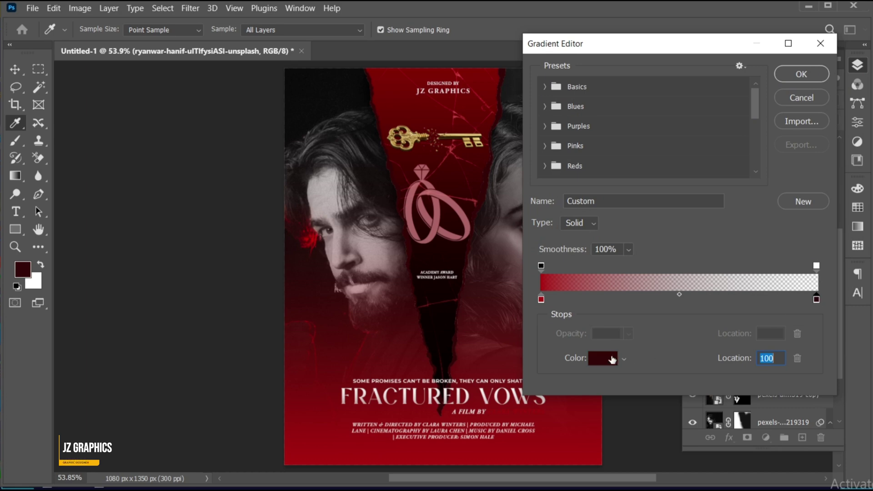
click(604, 359)
drag(630, 237, 627, 259)
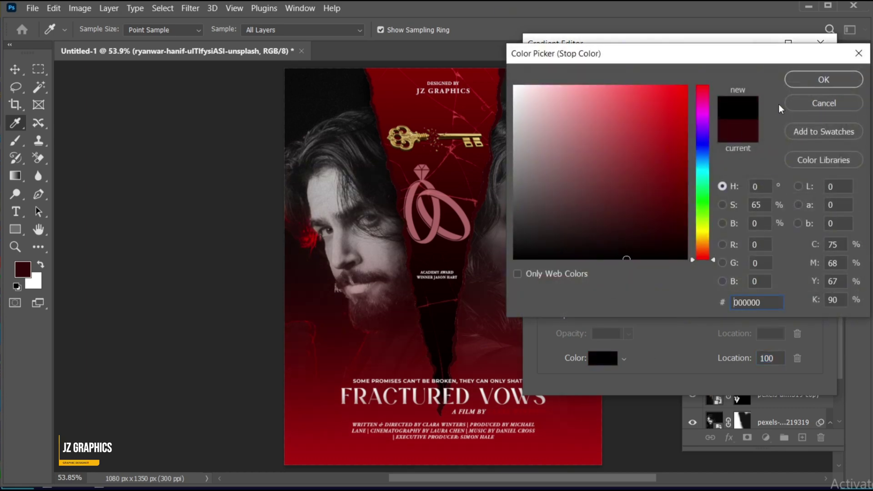
click(820, 87)
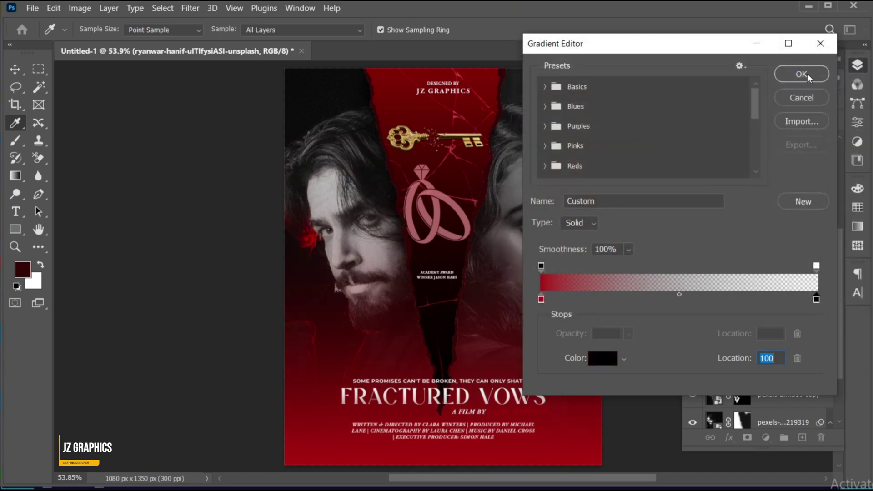
click(807, 74)
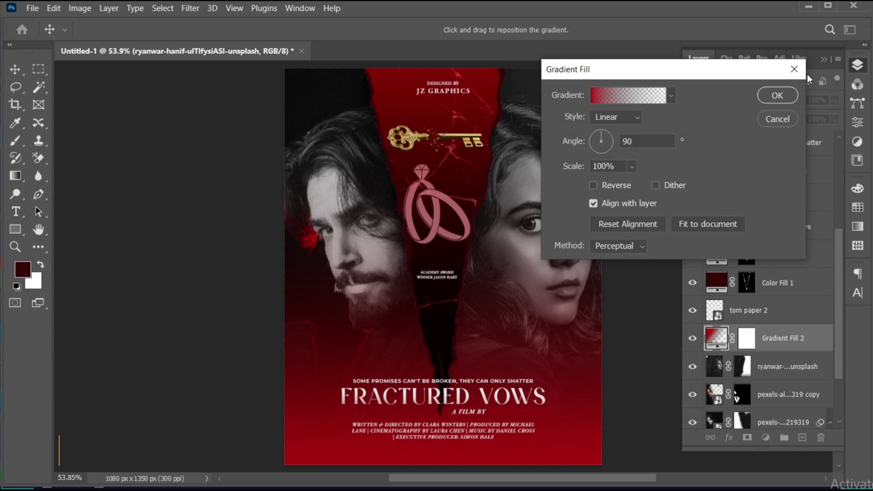
click(778, 96)
Step: Redraw the gradient from the poster top downward over the portraits
drag(467, 180, 465, 239)
key(g)
scroll(472, 163, down, 1)
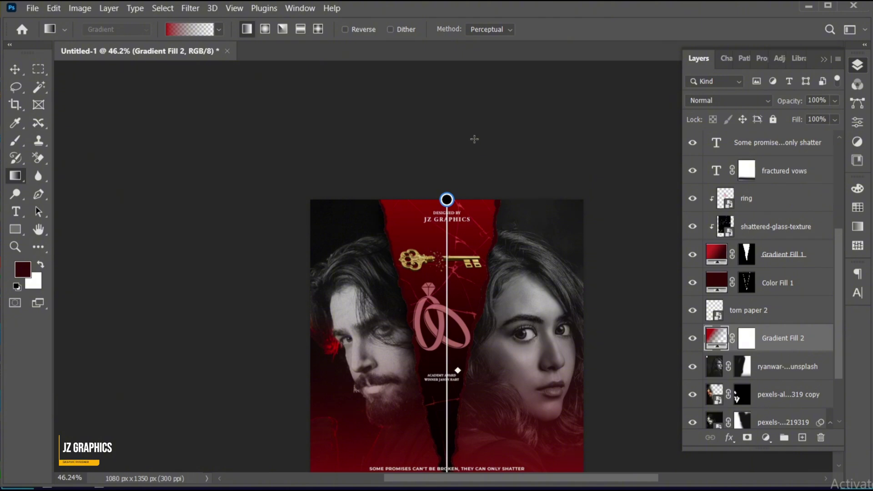
drag(475, 139, 474, 432)
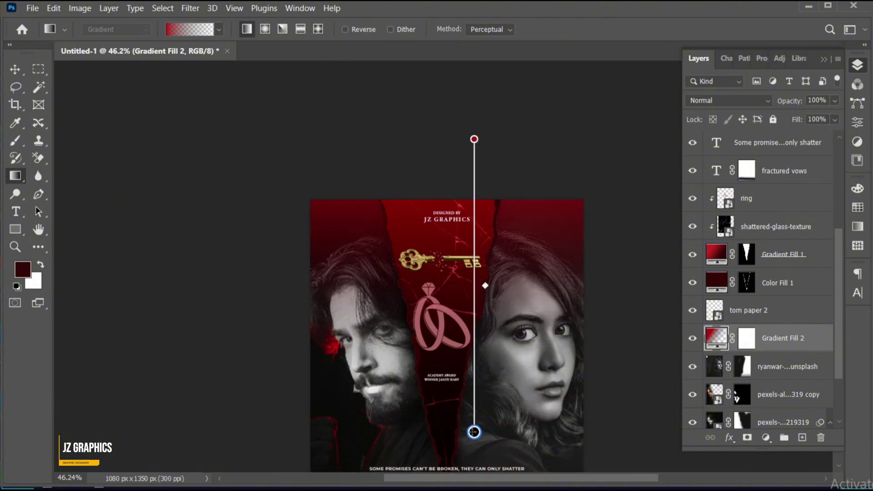
key(v)
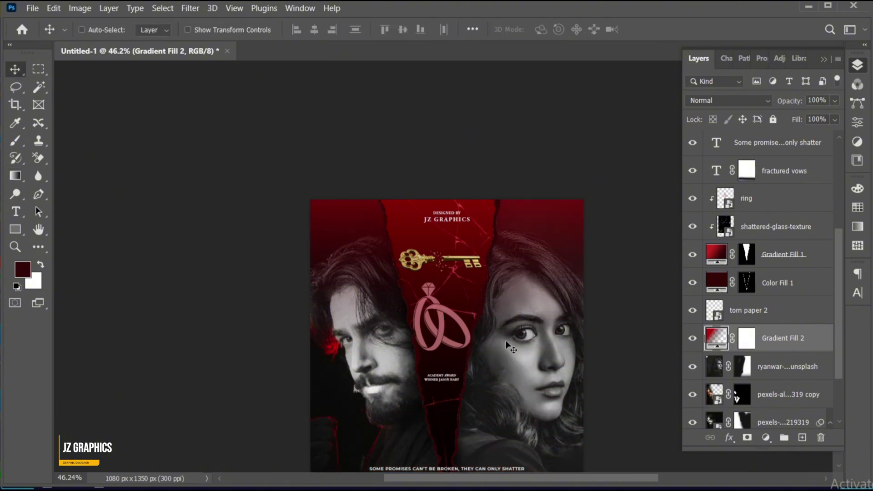
scroll(505, 342, up, 1)
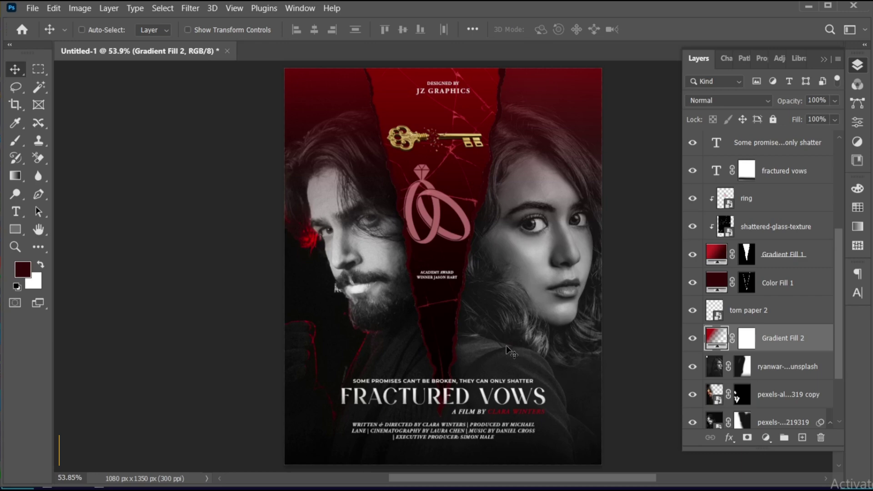